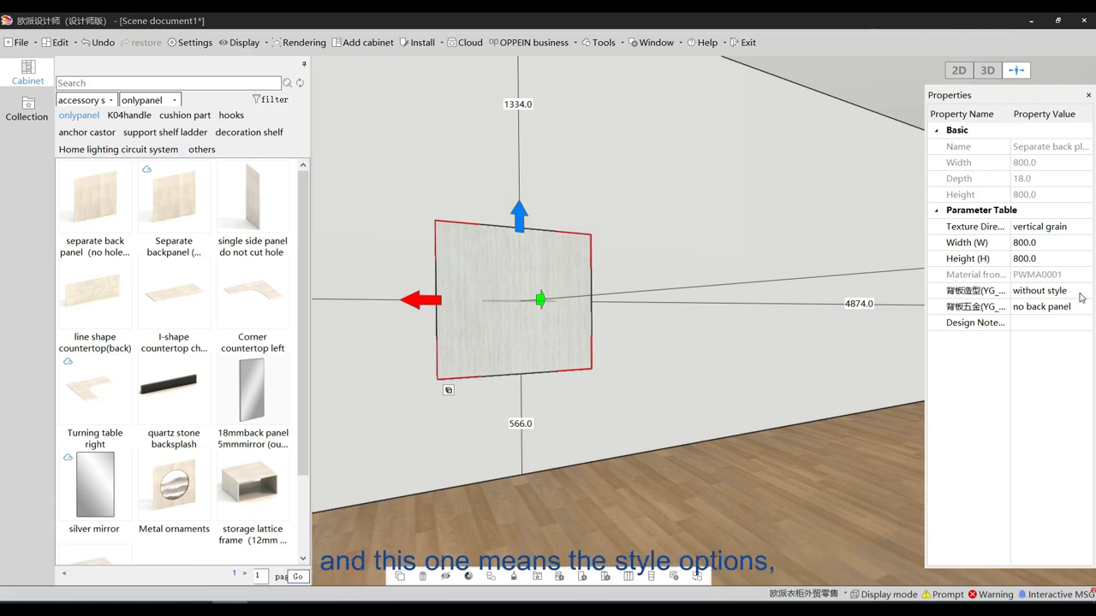
Set the back panel's style to notch of lower left, with a notch height of 200 mm.
click(1083, 293)
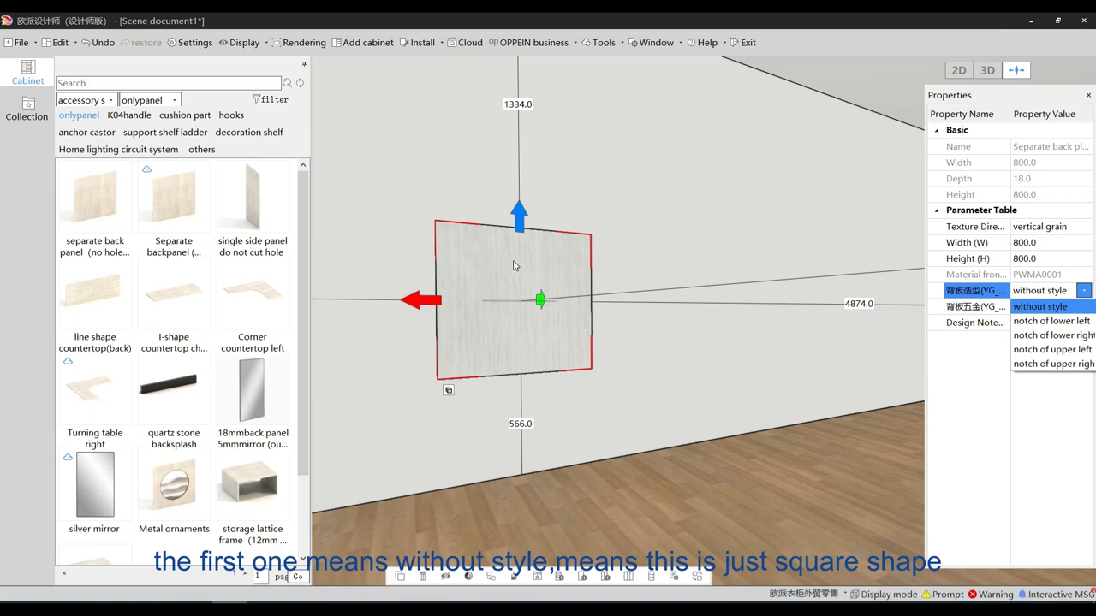
click(1026, 322)
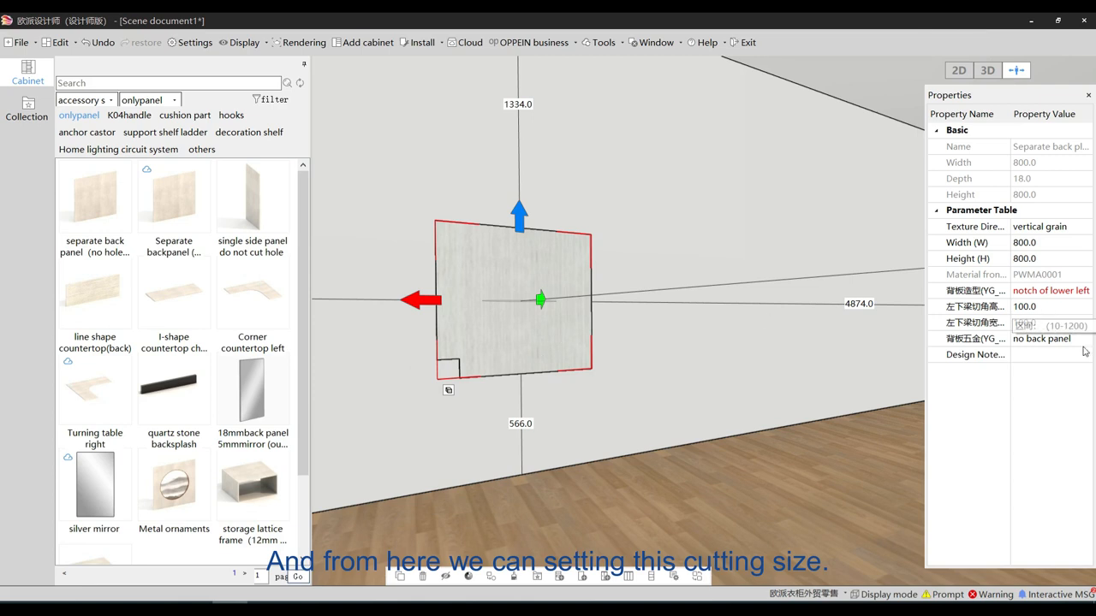
click(1061, 307)
text(2)
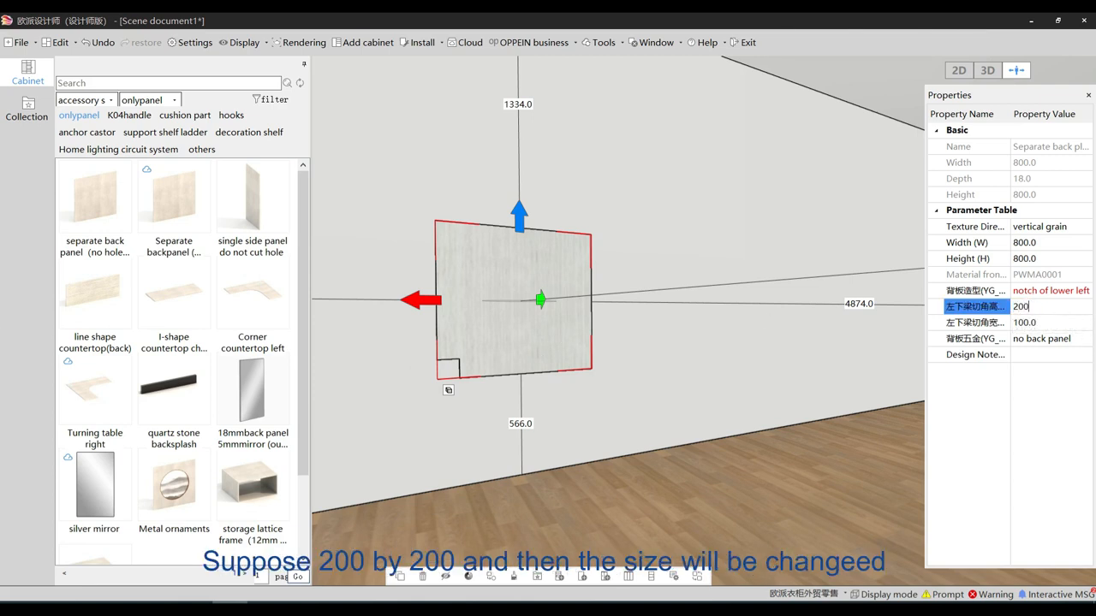
text(00)
key(Return)
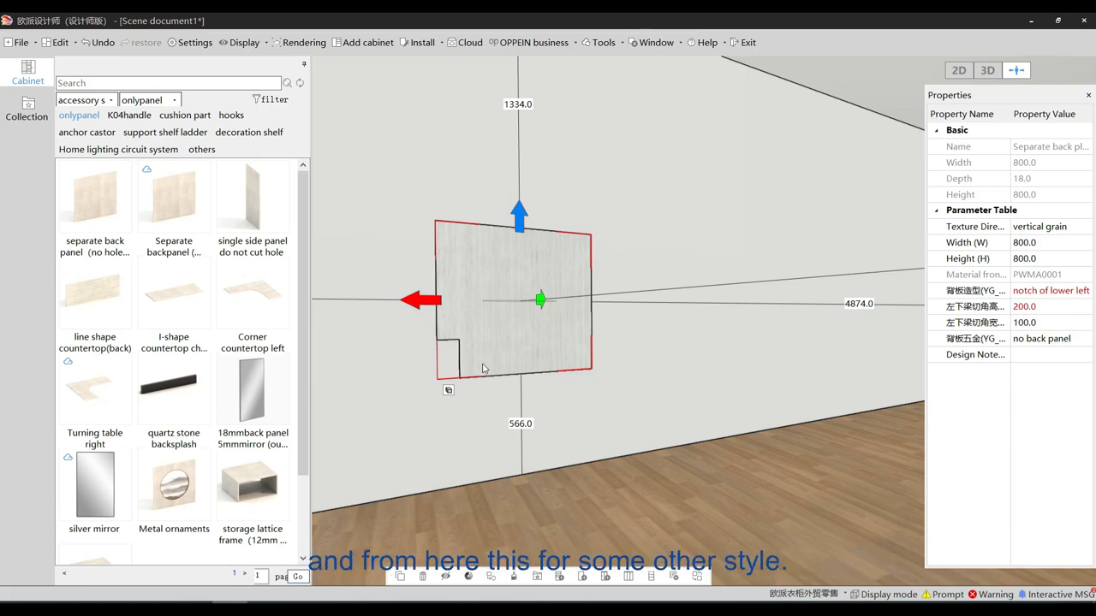
Change the back panel's style to notch of lower right and its back panel hardware to wood screw.
click(1086, 293)
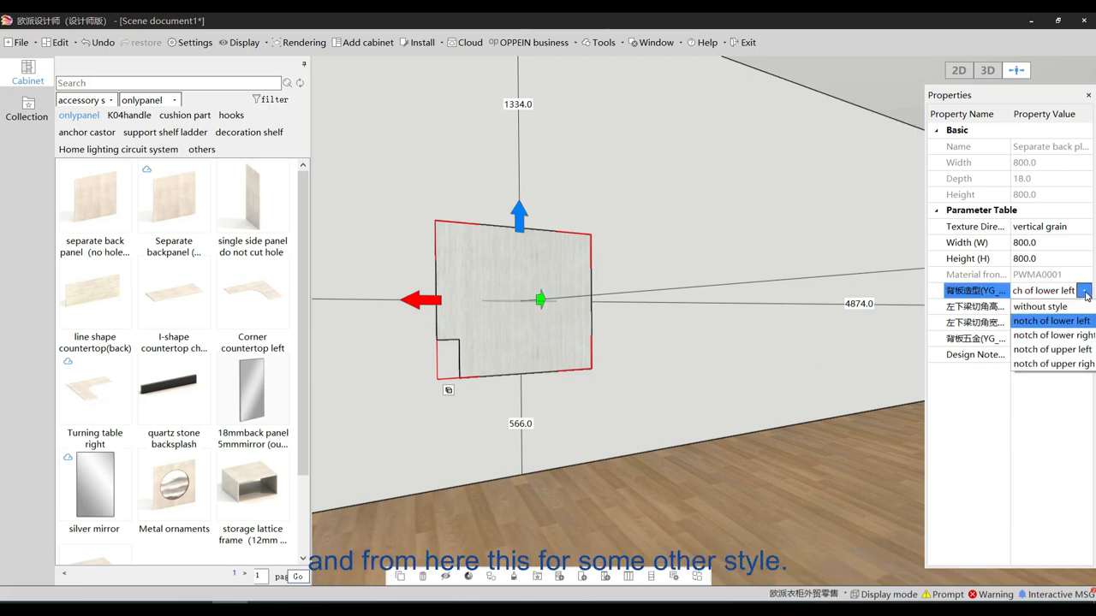
click(1073, 335)
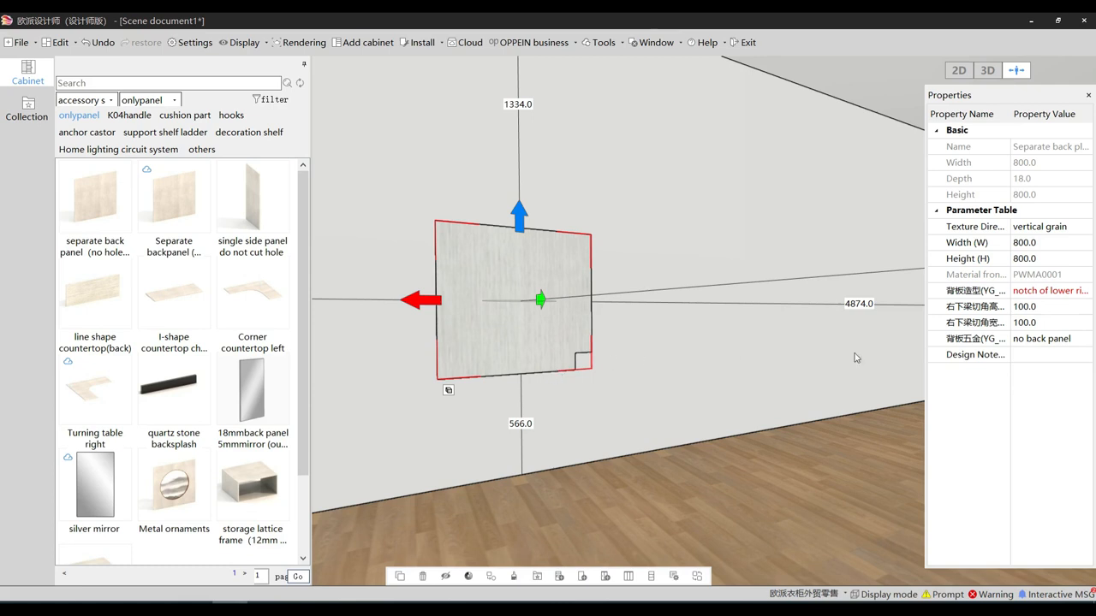
drag(925, 358, 893, 358)
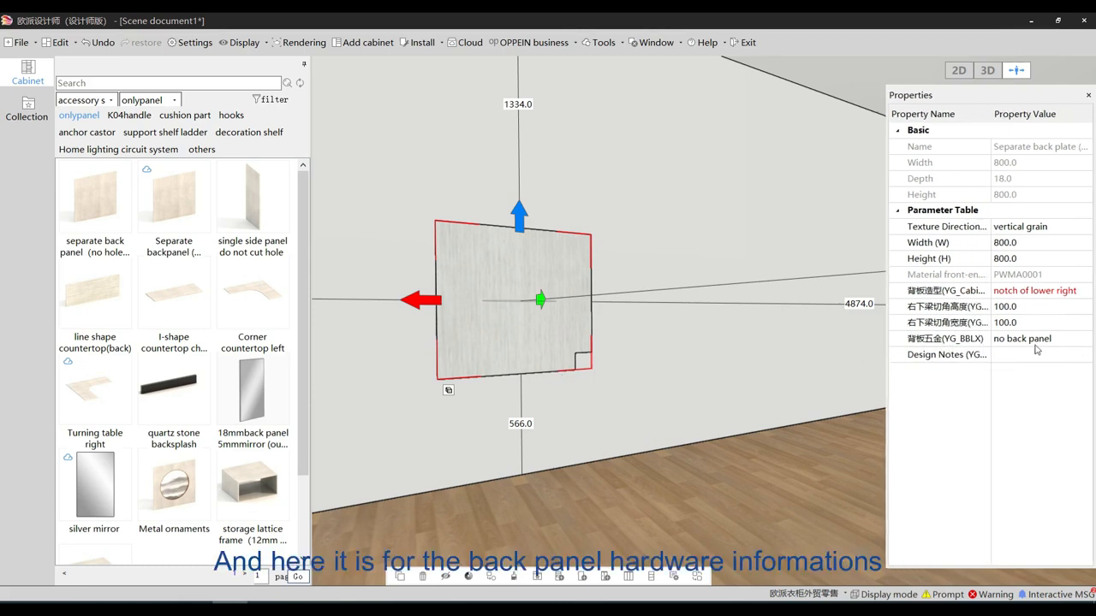
click(1084, 341)
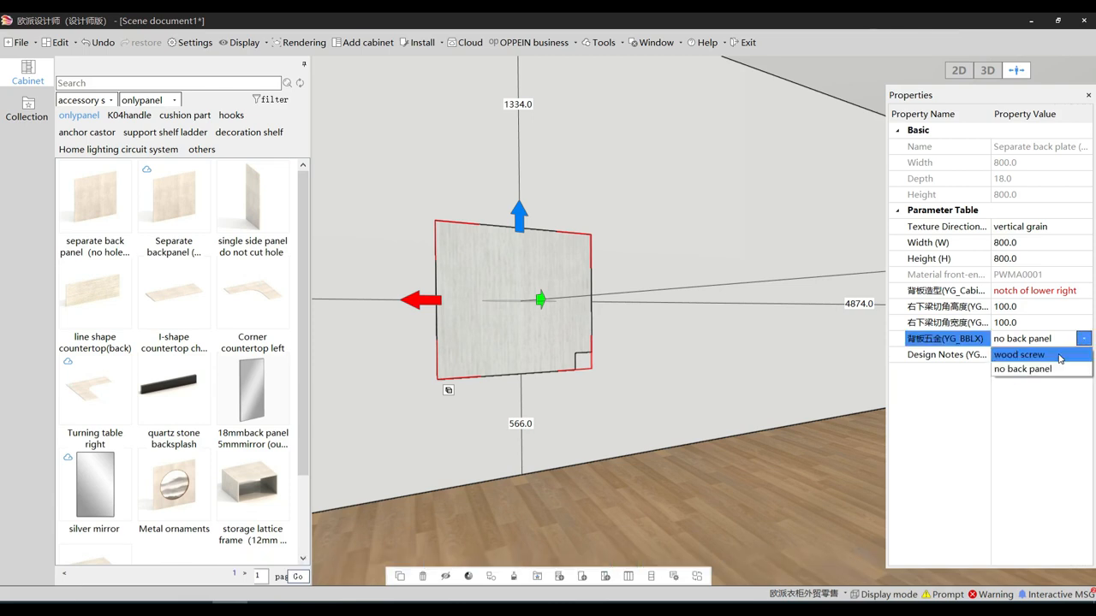
click(1060, 355)
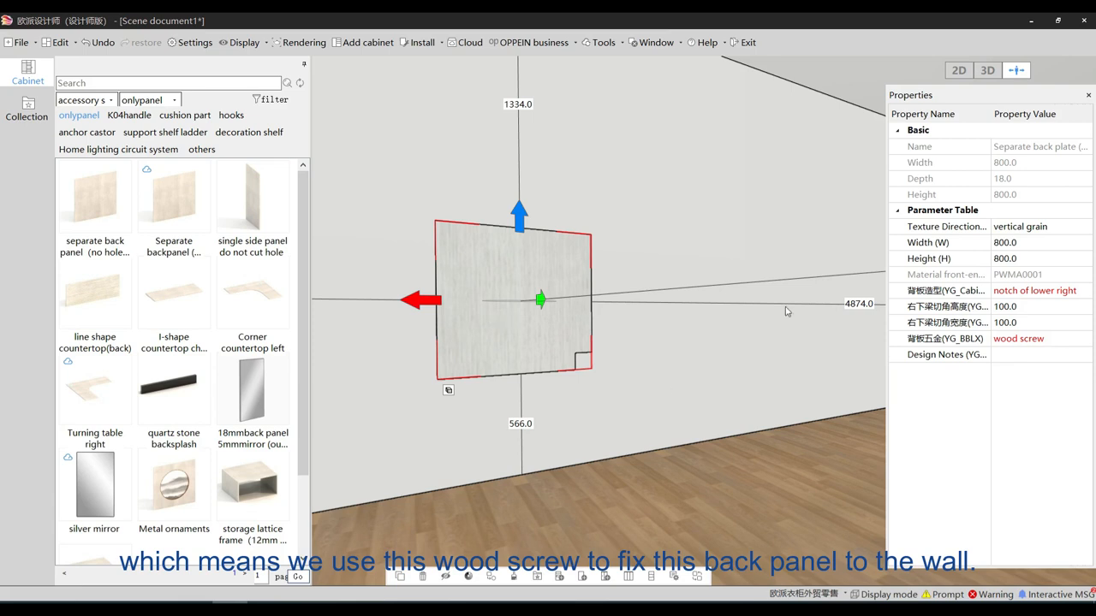
click(1084, 340)
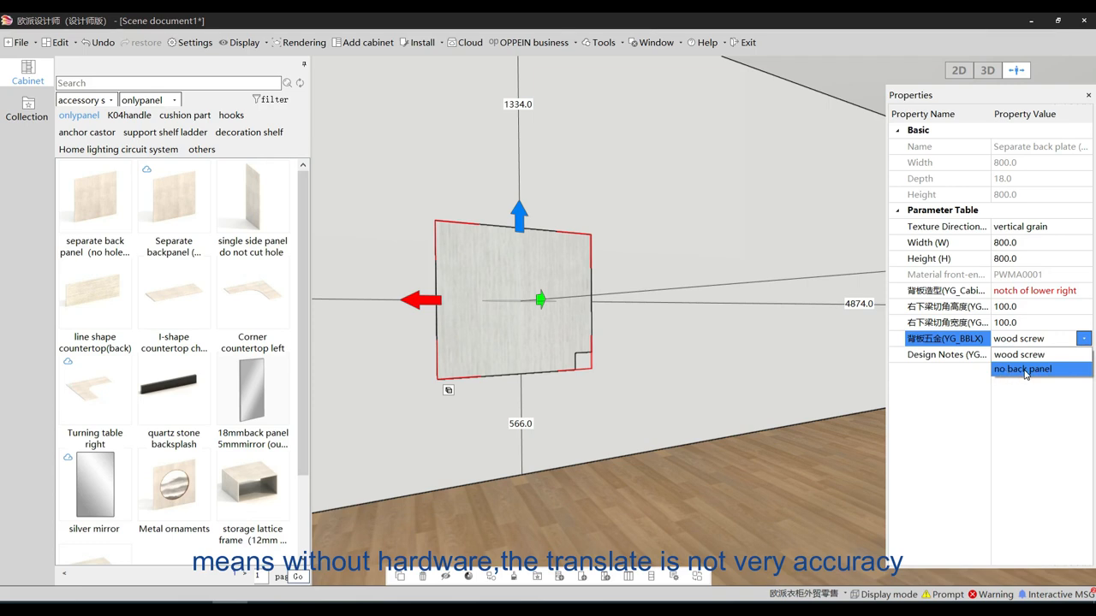
click(1026, 372)
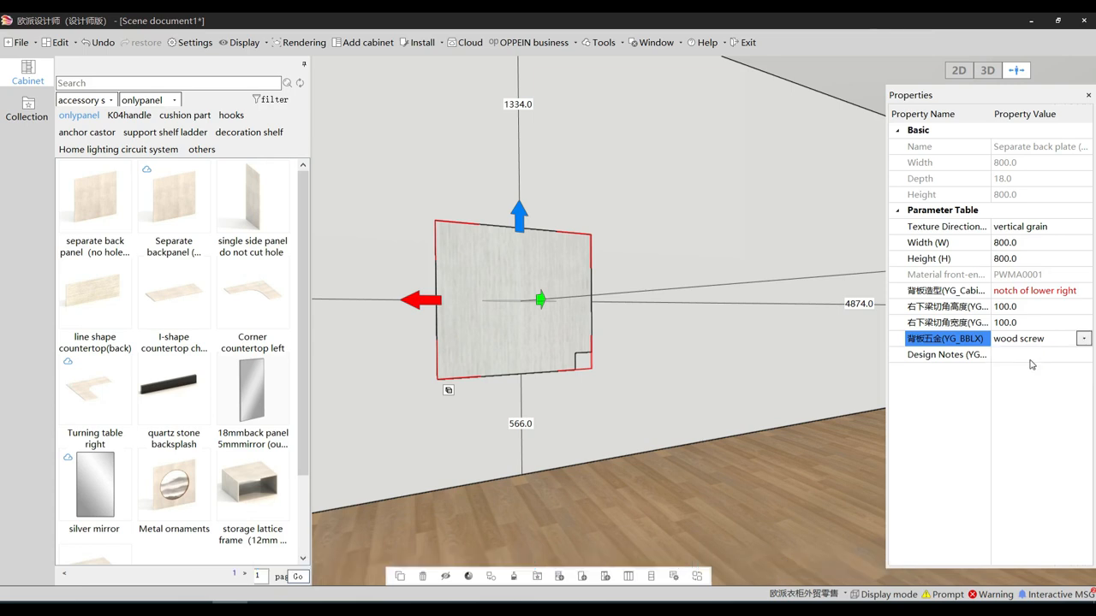
click(751, 410)
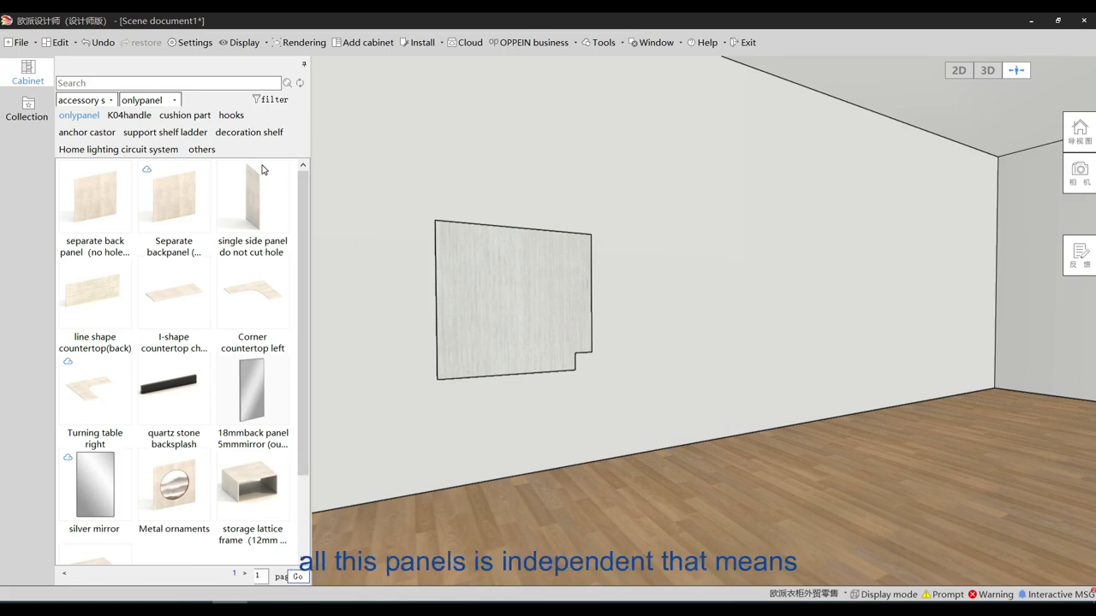
Place a chamferable separate back panel without holes on the wall, about 431 mm beside the notched panel and 936 mm above the floor.
mouse_move(265, 221)
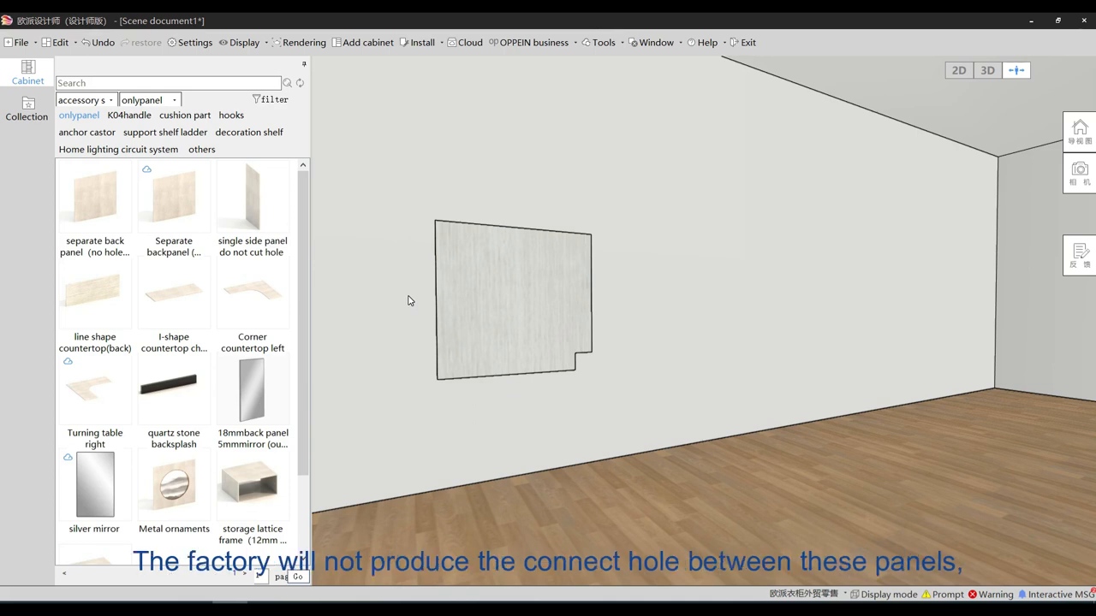
click(523, 277)
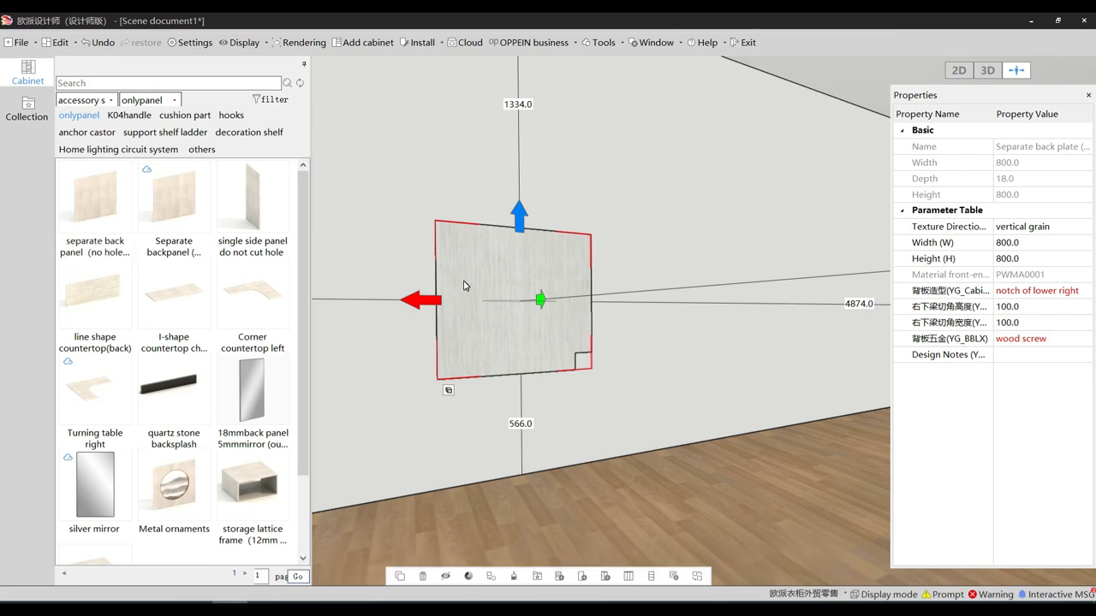
middle_drag(355, 237, 408, 246)
click(187, 201)
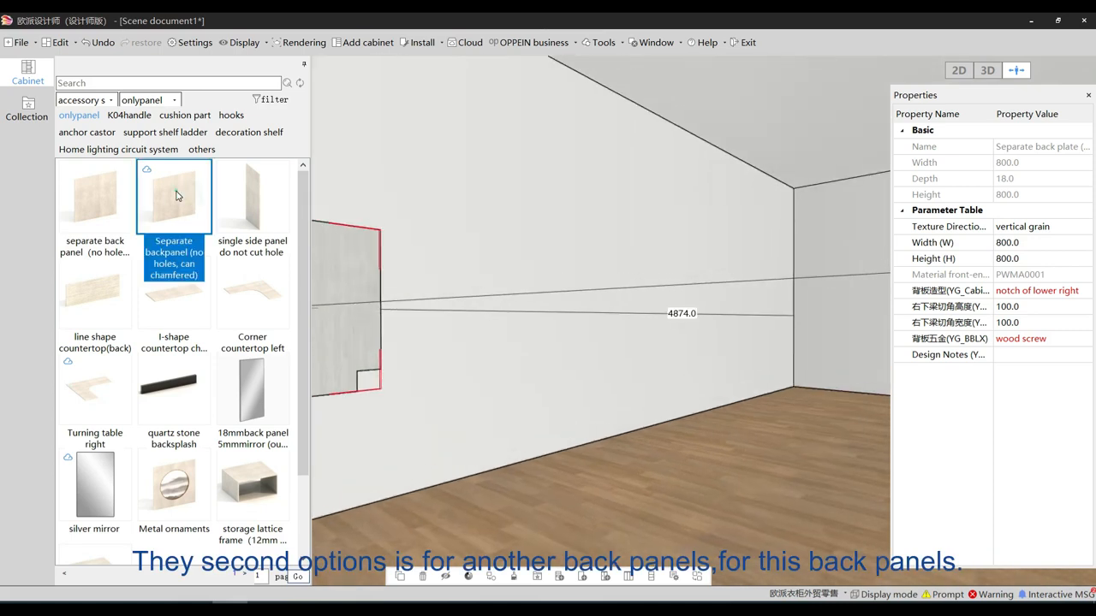
click(528, 254)
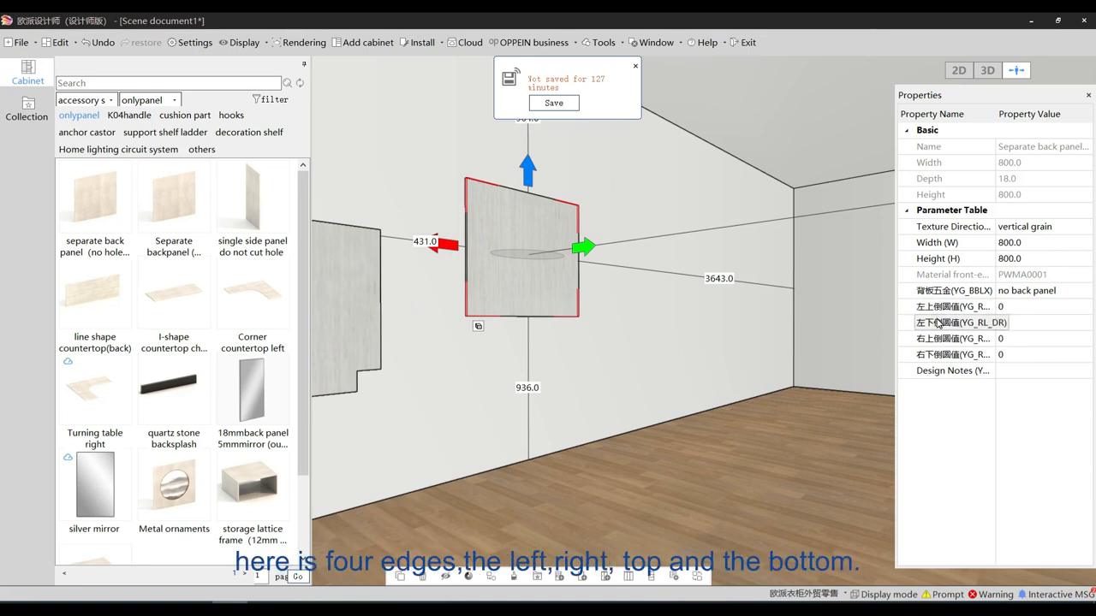
Set the upper-left corner radius (YG_RL_UR) of the newly placed back panel to 200.
click(896, 297)
click(533, 261)
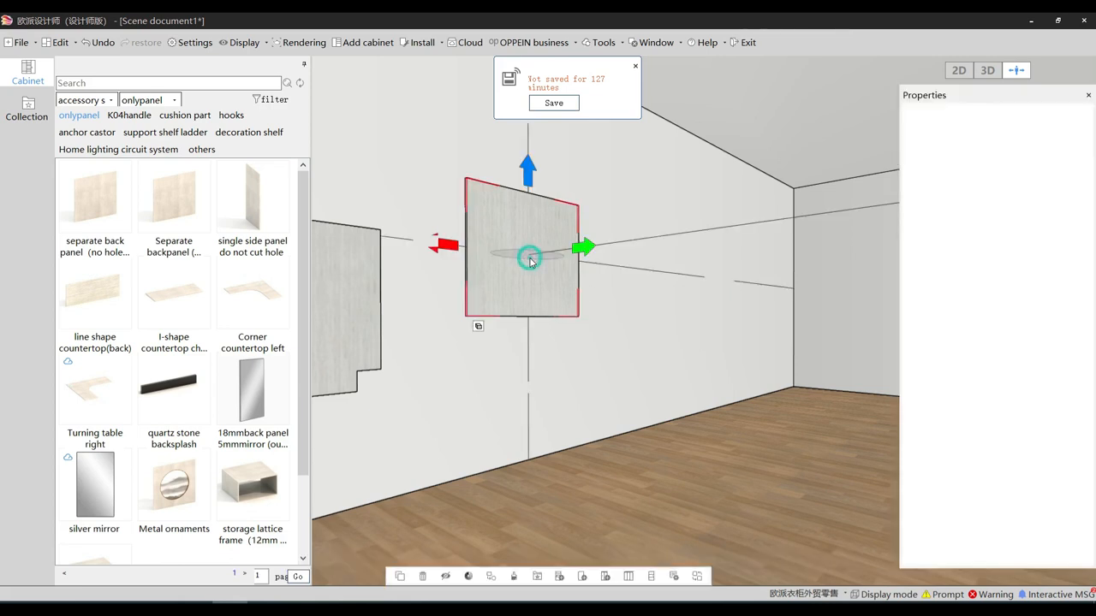
drag(901, 330, 822, 330)
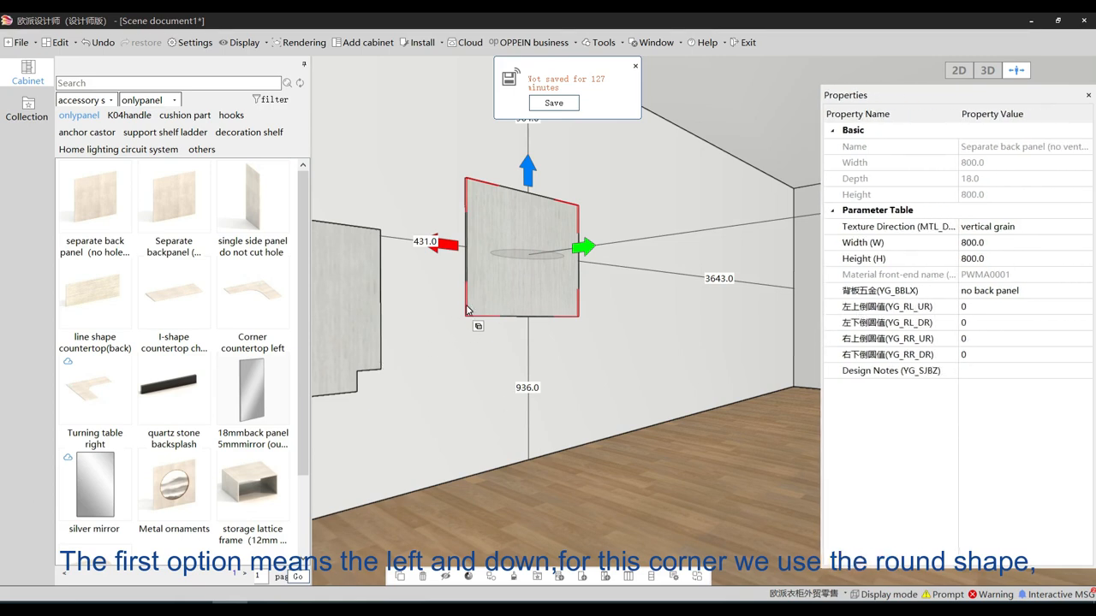
click(1082, 308)
click(1085, 306)
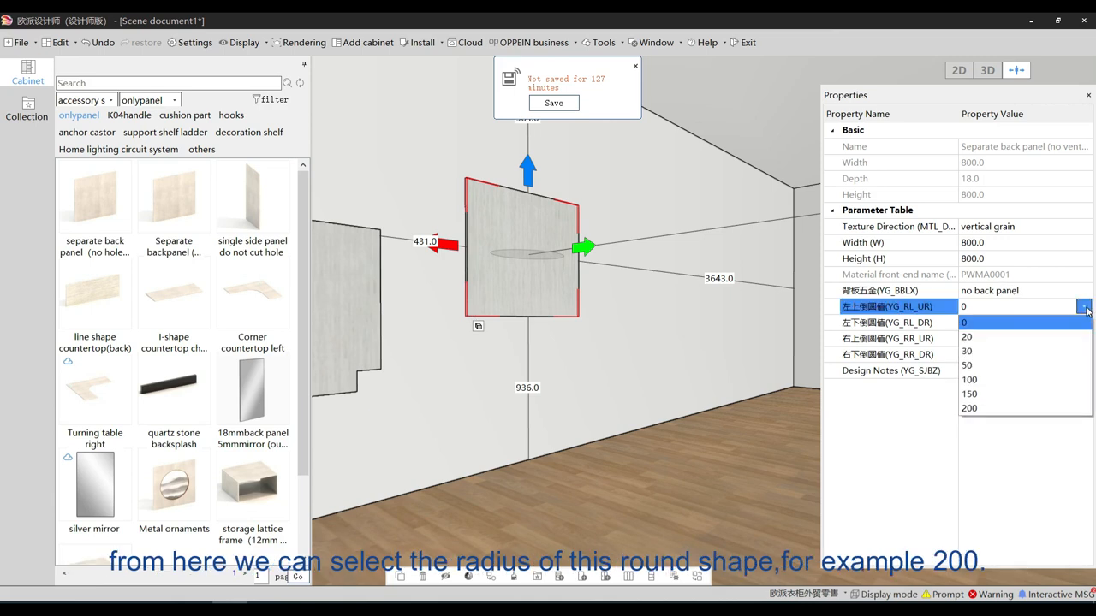
click(991, 411)
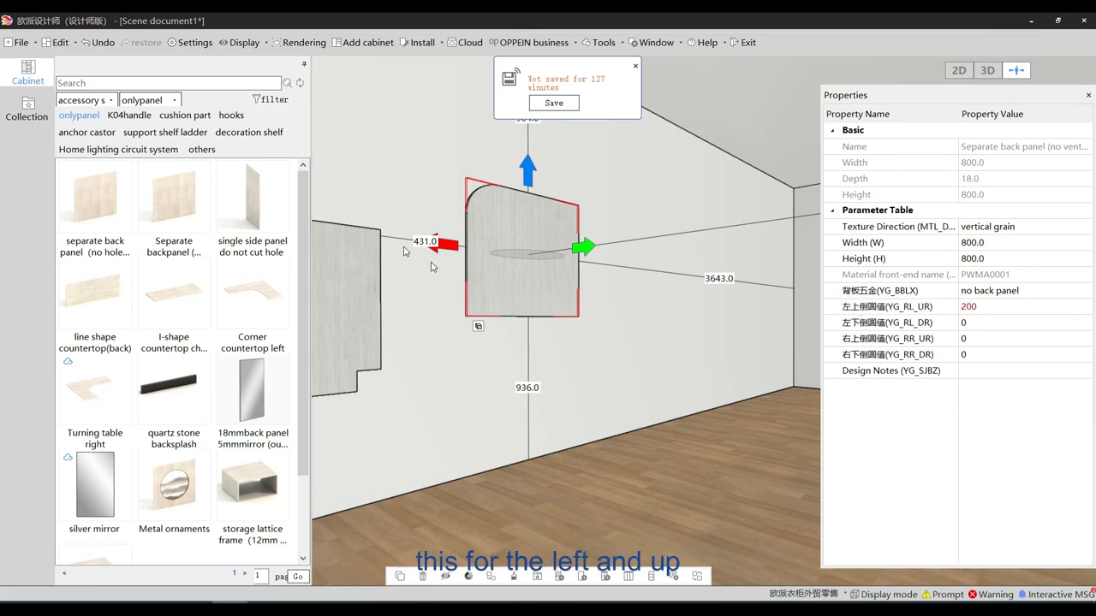
Set the lower-left corner radius (YG_RL_DR) of the same back panel to 150.
click(1076, 324)
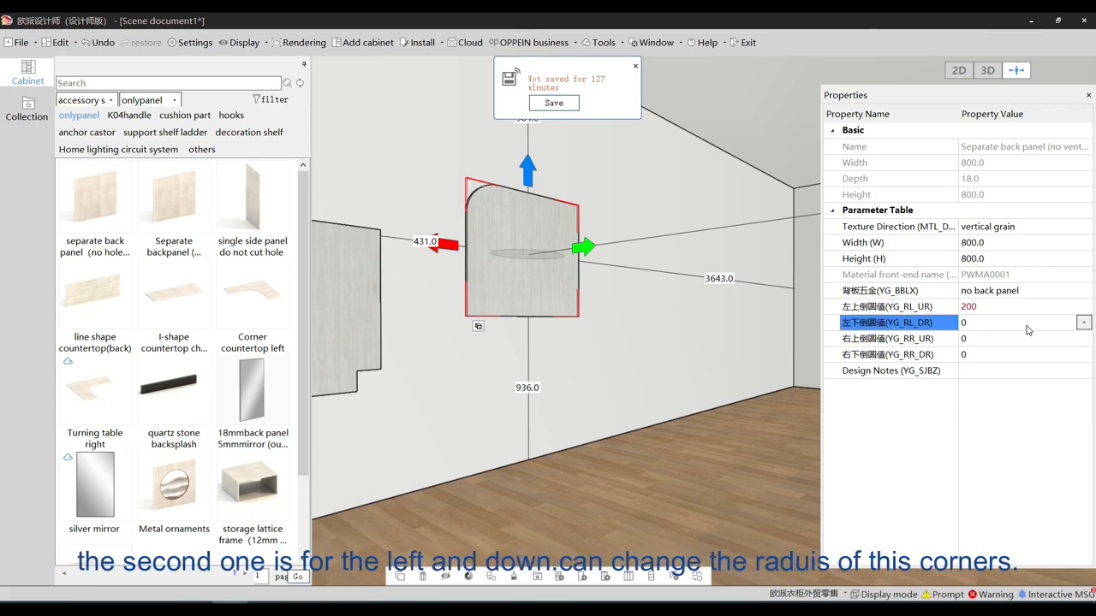
click(1084, 323)
click(984, 409)
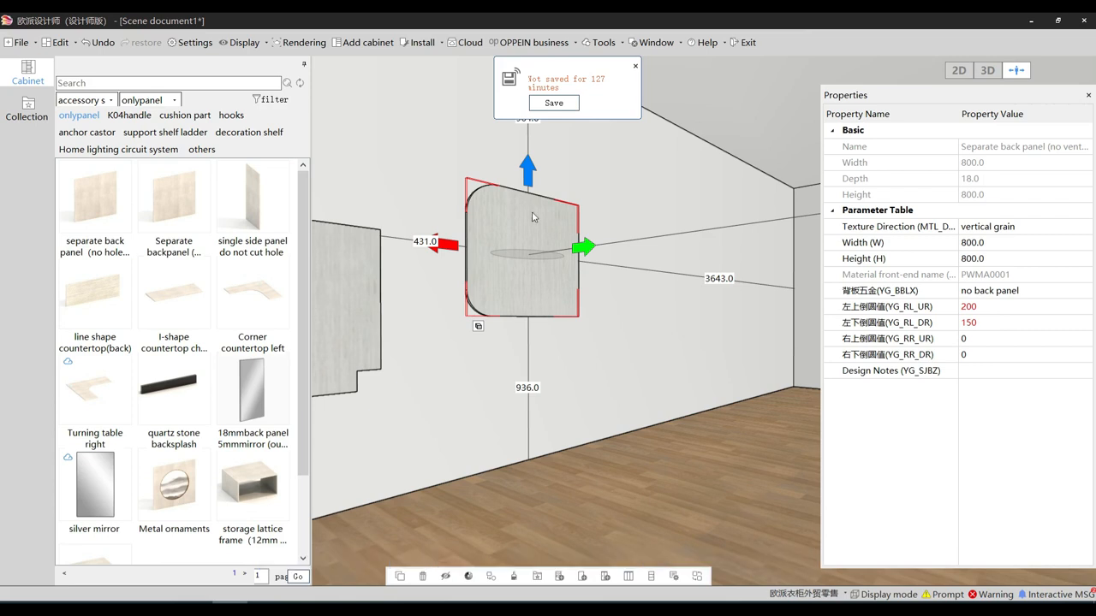
Stand a single side panel without cut holes on the floor against the wall beside the rounded panel, and check its style options.
mouse_move(672, 426)
middle_down()
mouse_move(659, 432)
mouse_move(663, 424)
middle_up()
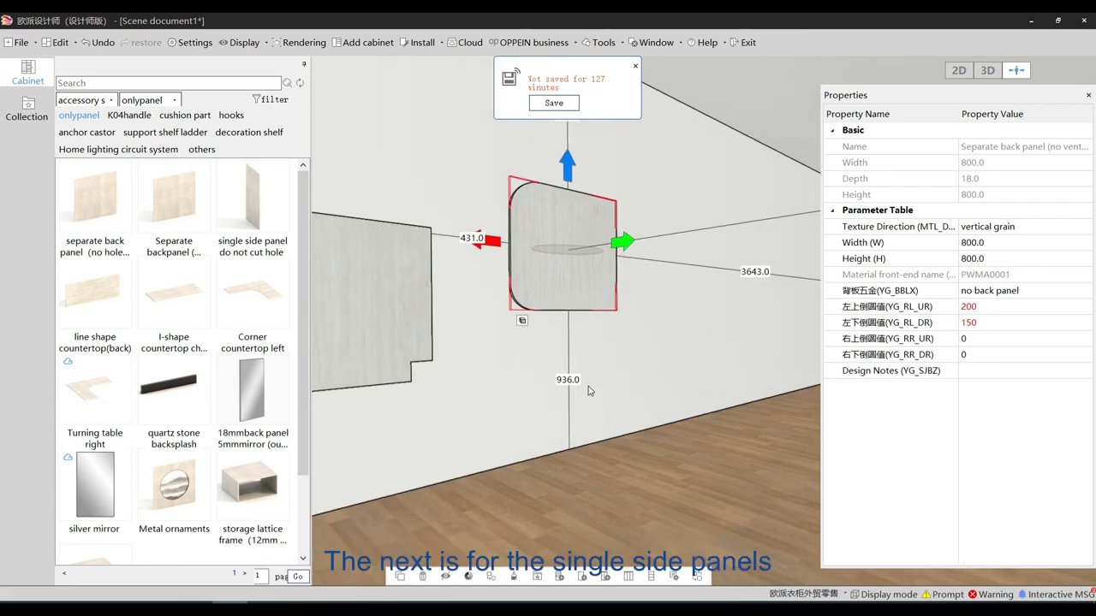
key(d)
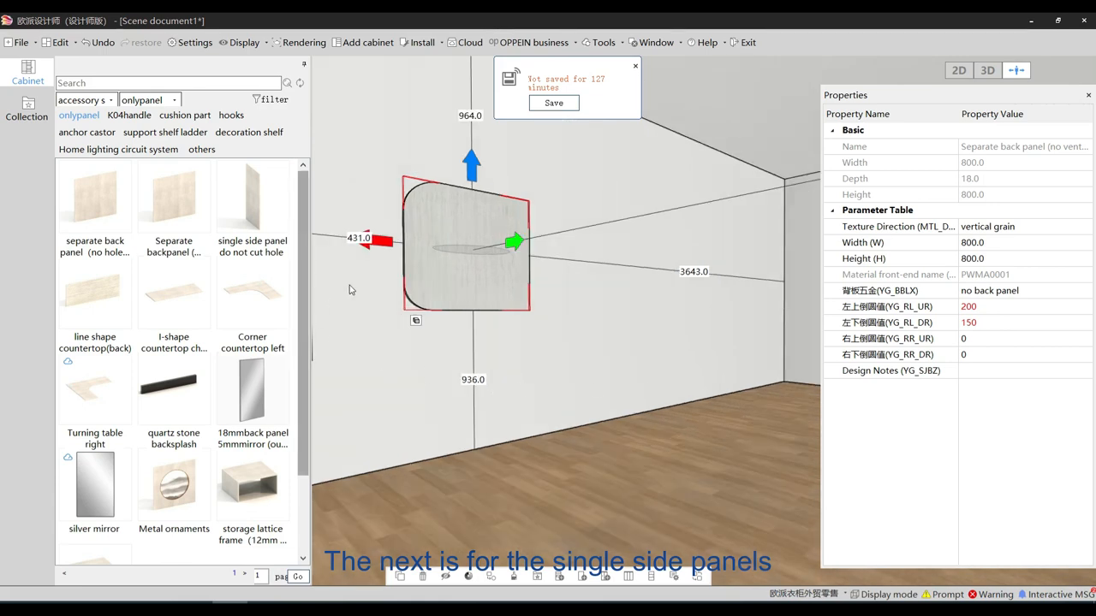
click(252, 207)
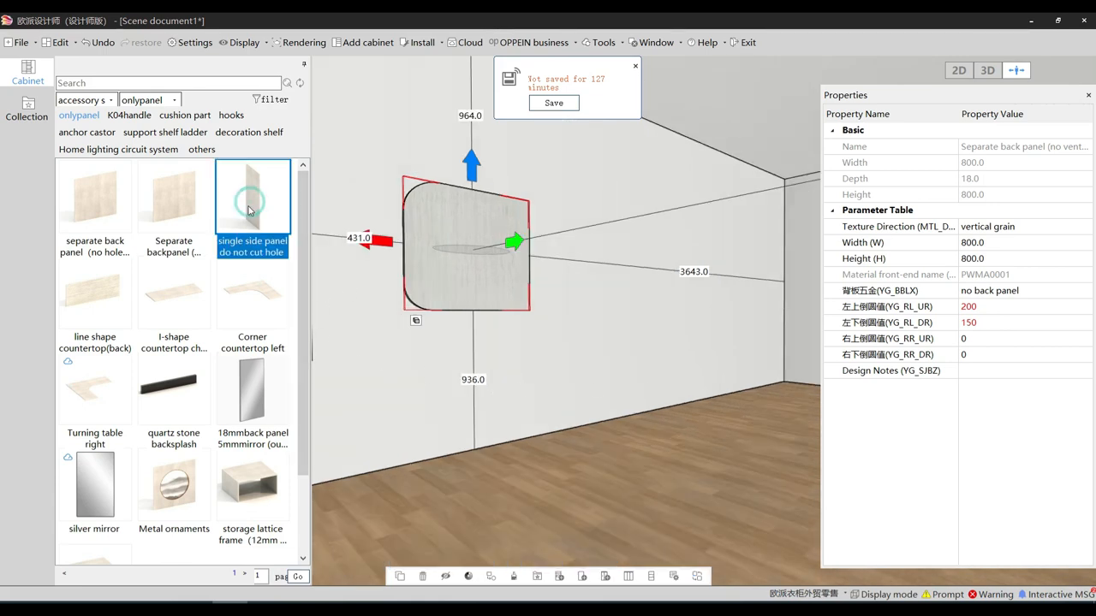
click(614, 411)
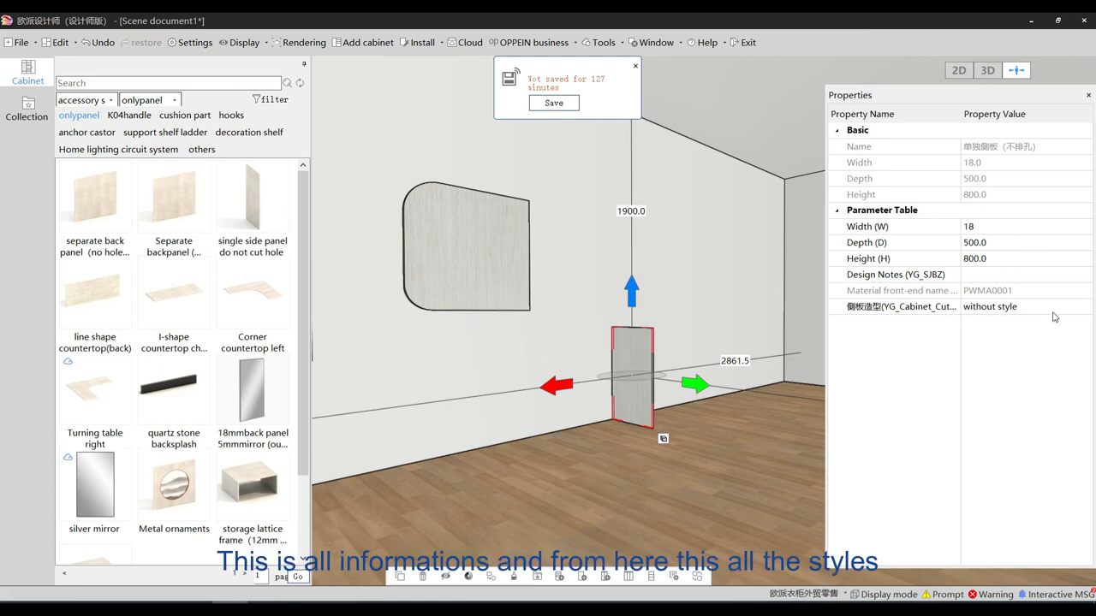
click(1078, 307)
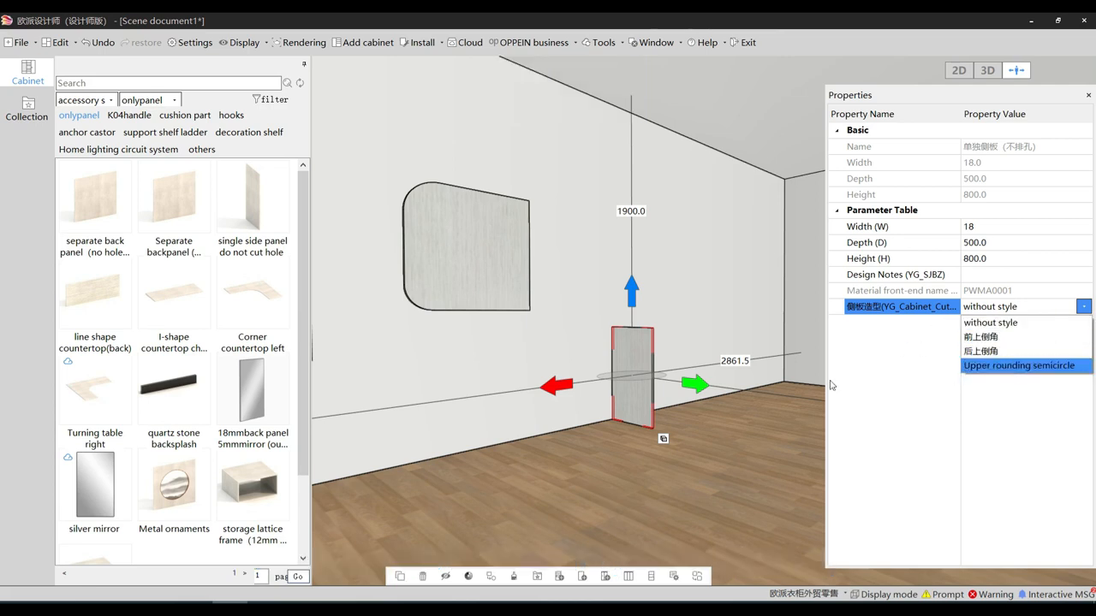
click(582, 464)
click(608, 463)
Place a line shape countertop (back) panel on the wall about 191 mm below the rounded panel and 725 mm from the side panel.
drag(680, 465, 600, 511)
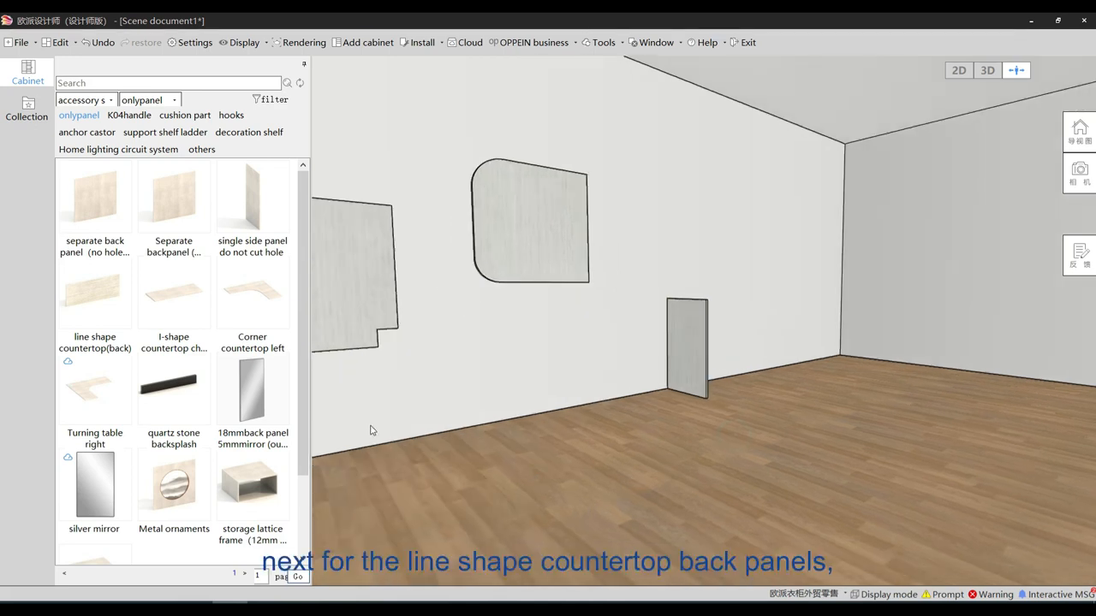
click(97, 295)
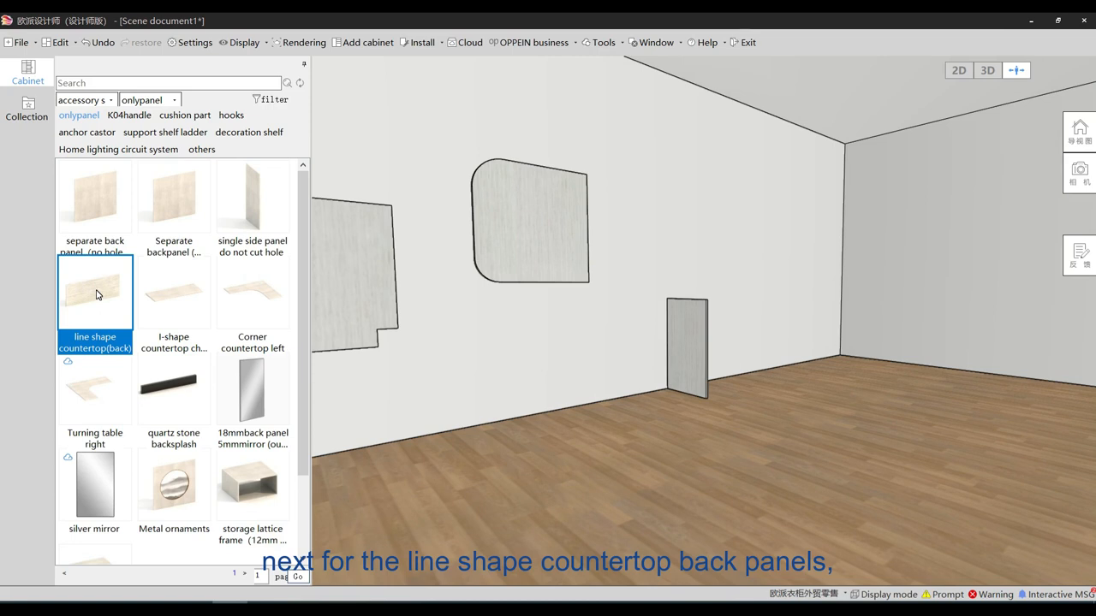
drag(93, 292, 529, 342)
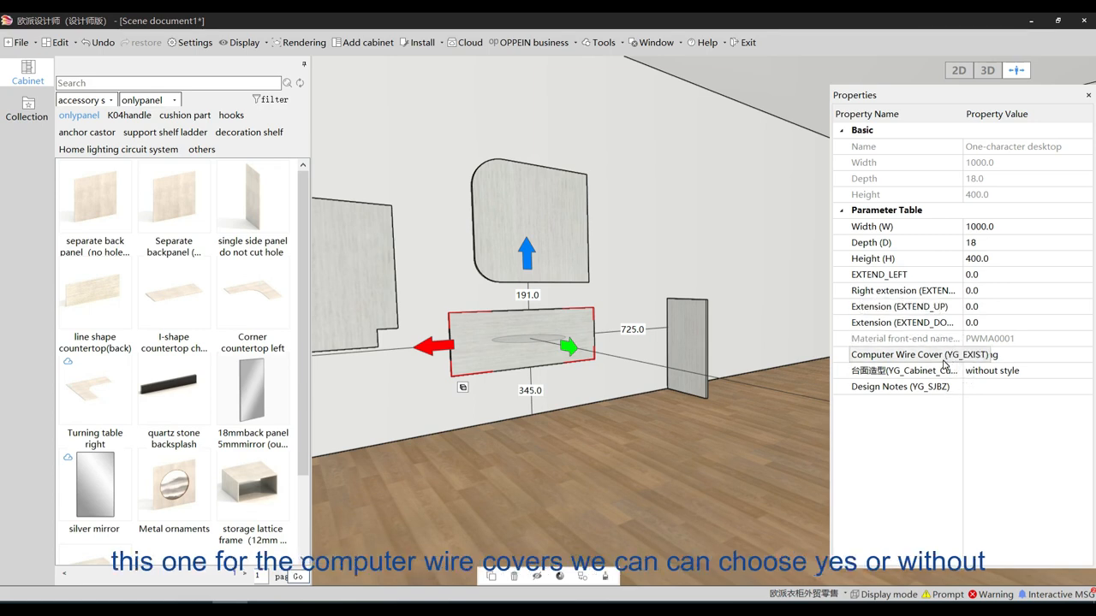
Set the Computer Wire Cover option of the countertop back panel to Yes.
click(993, 357)
click(1082, 354)
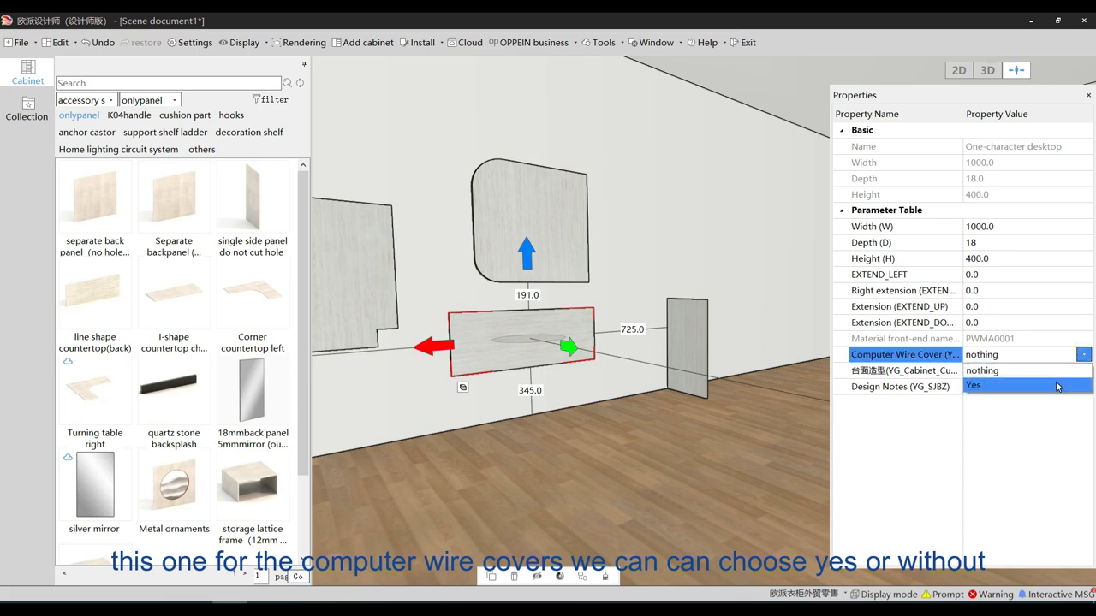
click(1058, 386)
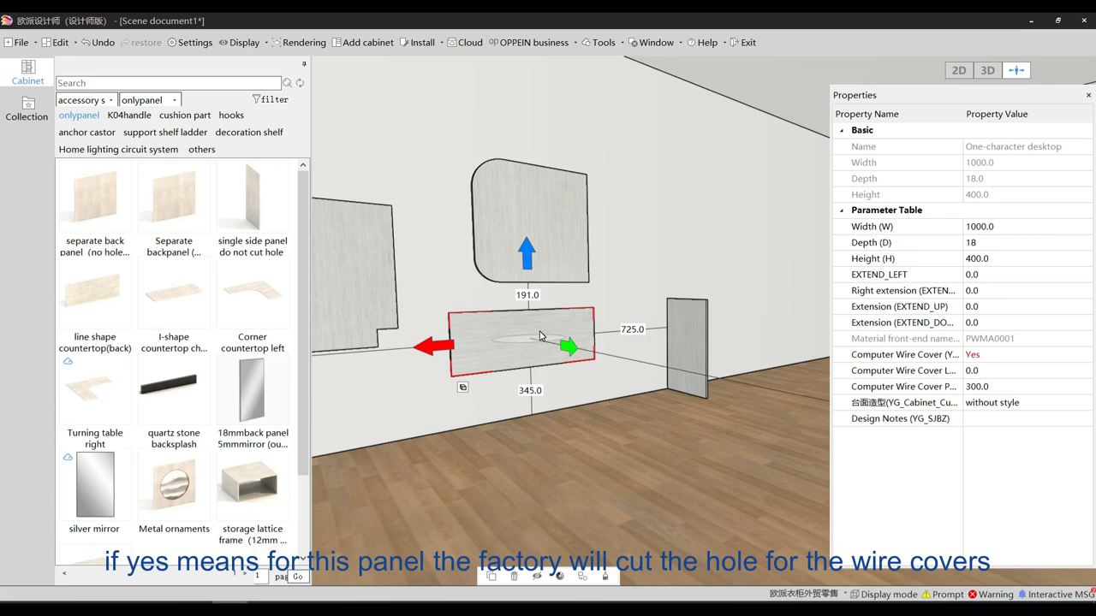
click(1068, 355)
click(1068, 355)
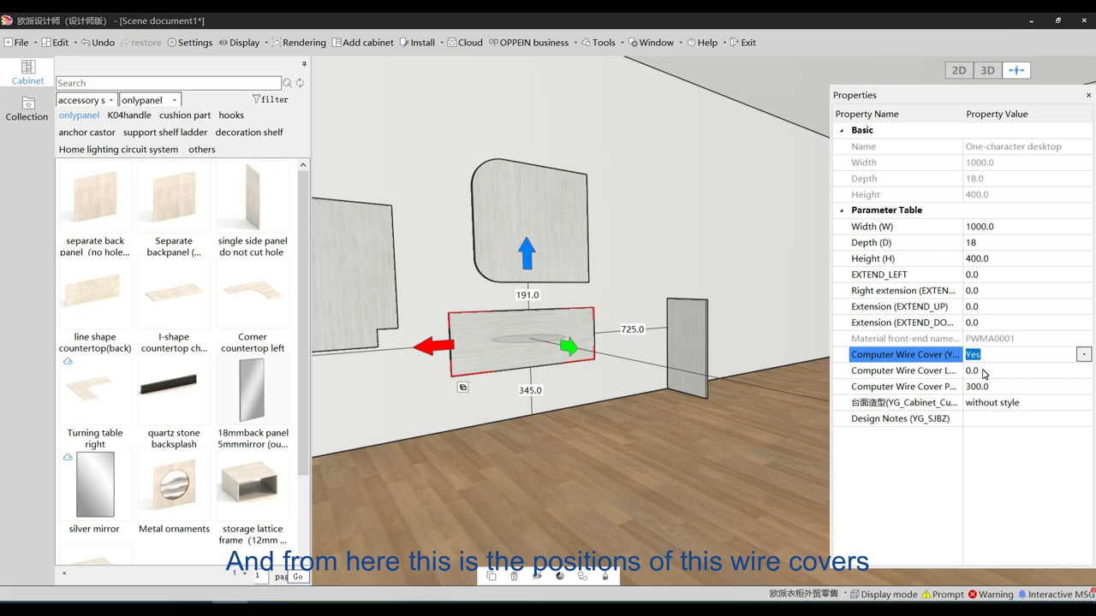
Set the countertop back panel's style to 左上倒圆, rounding its upper-left corner.
click(1081, 403)
click(1081, 403)
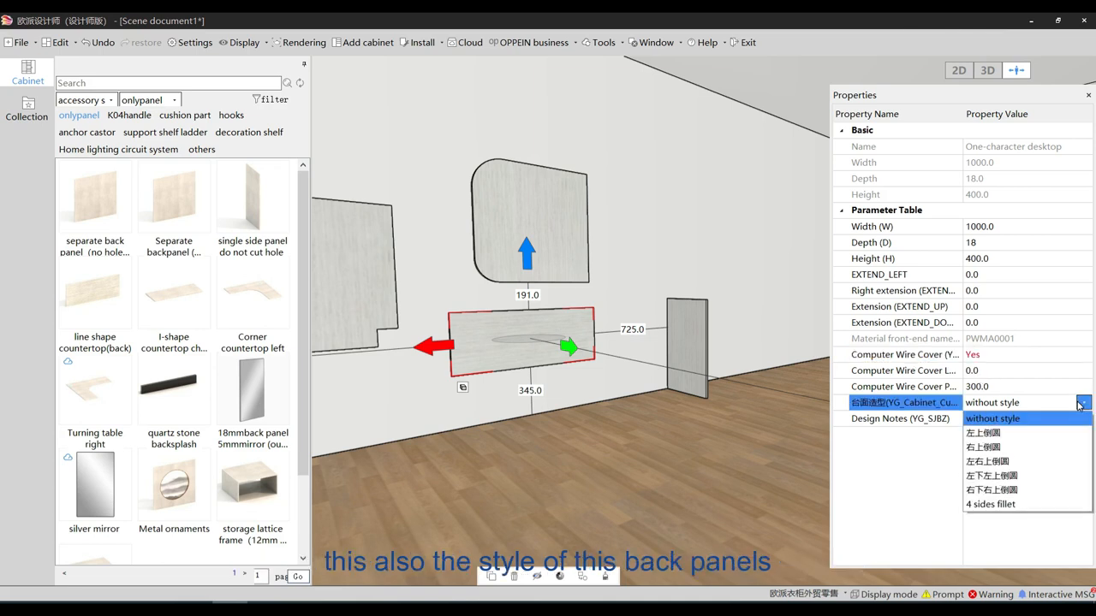
click(990, 433)
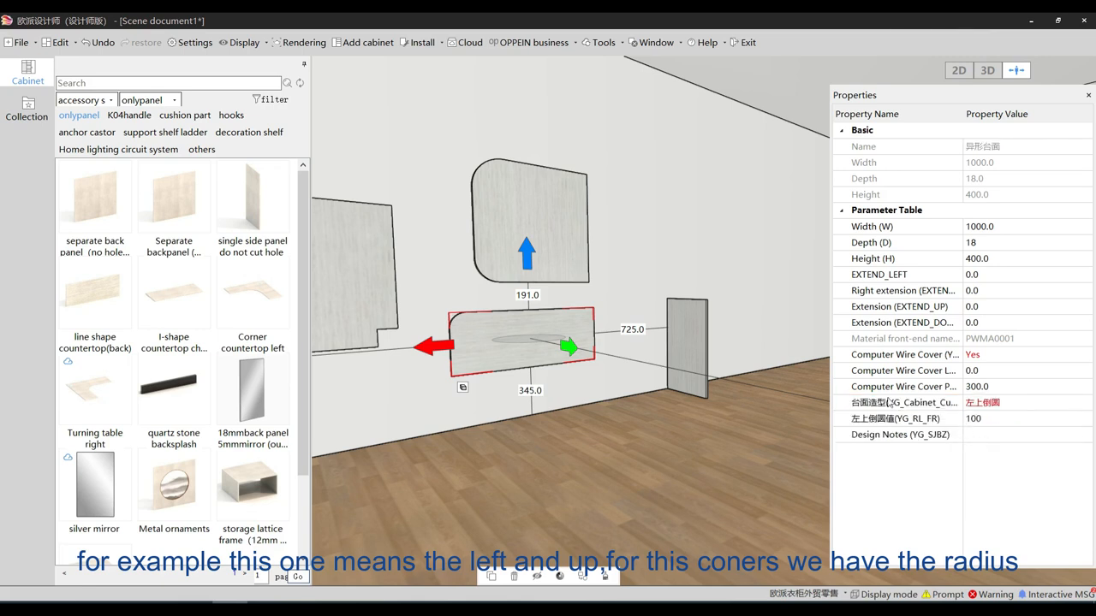
Set the upper-left corner radius (左上倒圆值) of the countertop back panel to 200.
click(1084, 418)
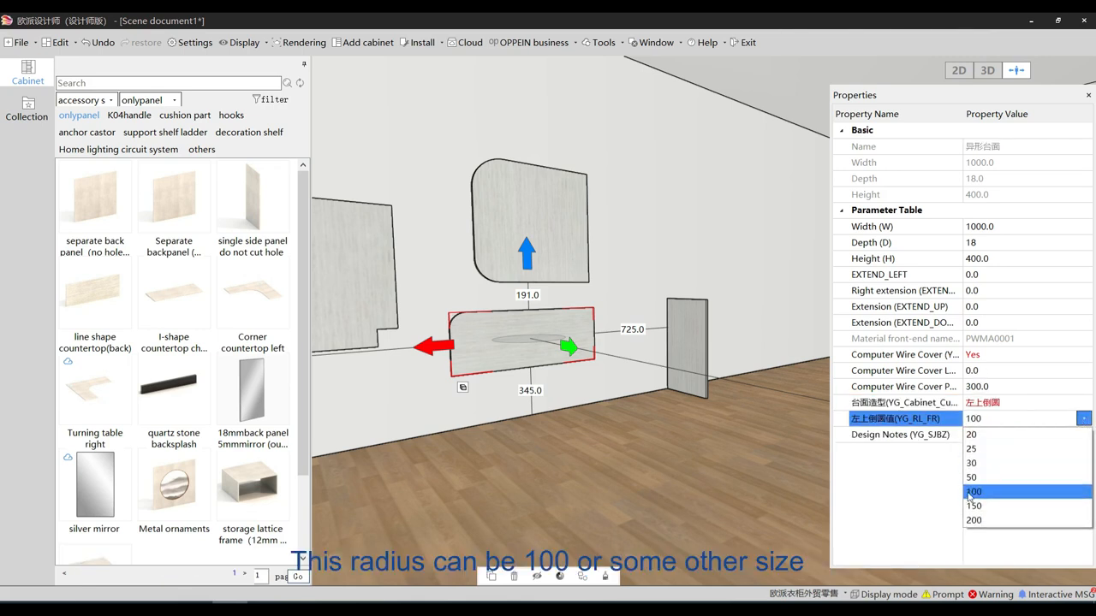
click(986, 520)
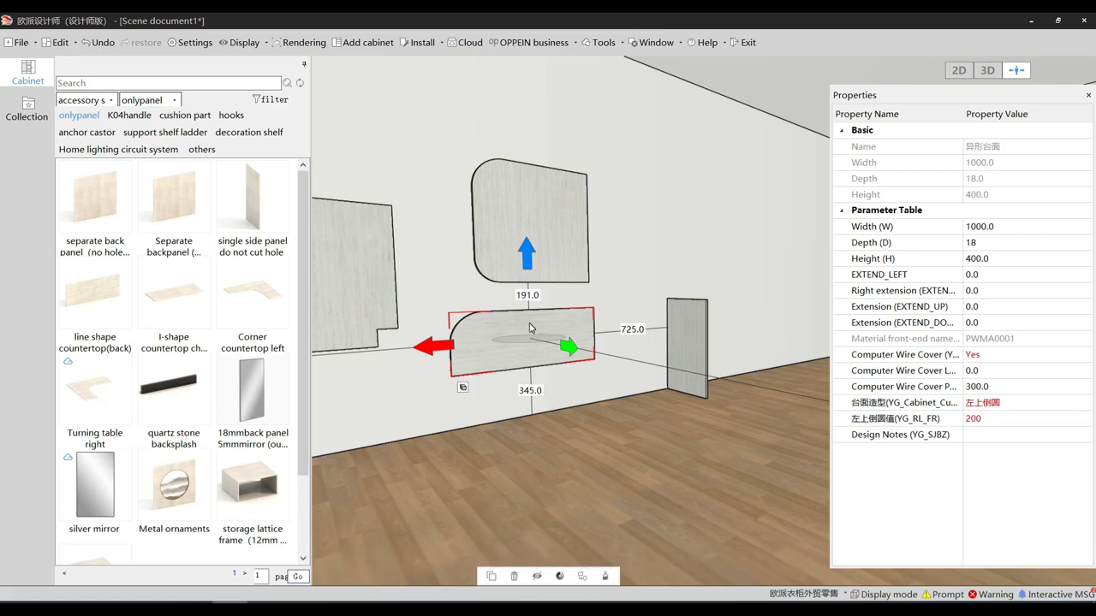
right_drag(666, 219, 479, 238)
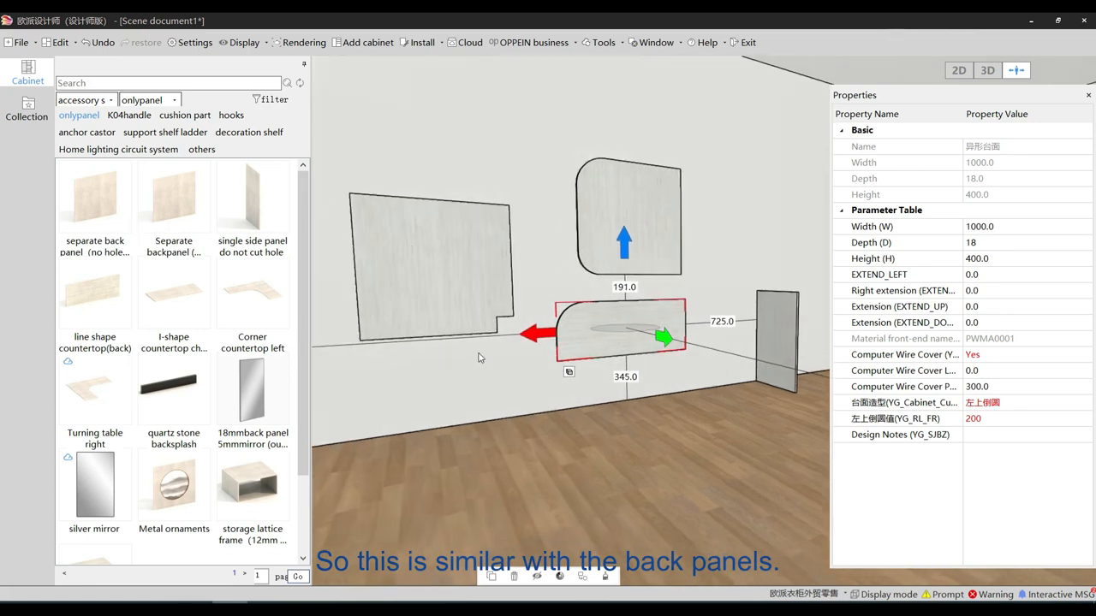
Delete the rounded panel, the countertop back panel below it and the standing side panel, keeping the notched back panel.
right_drag(474, 376, 516, 388)
drag(649, 154, 434, 386)
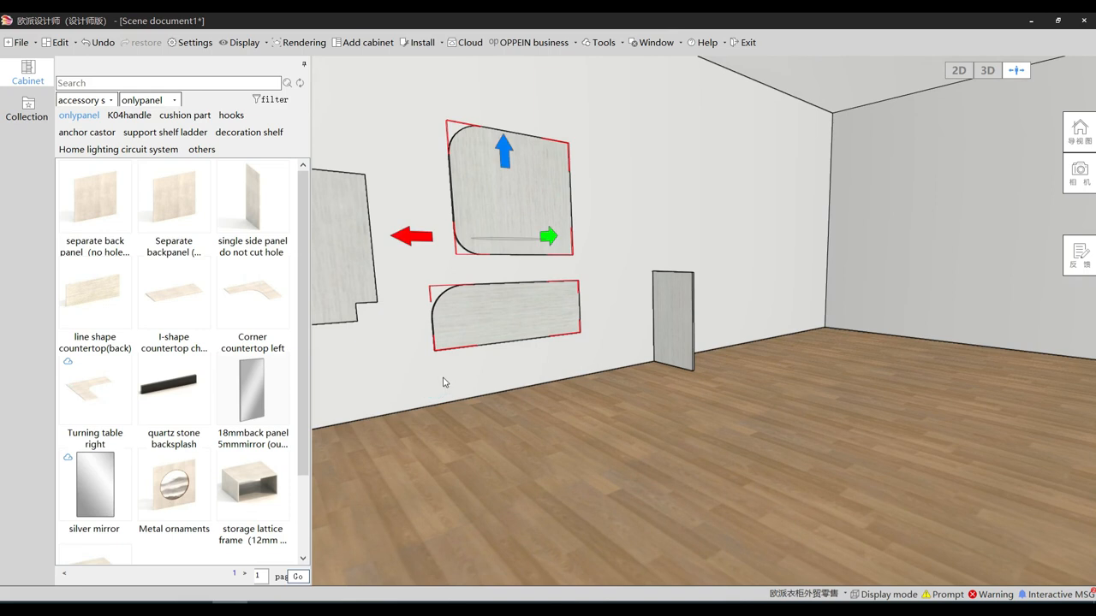
key(Delete)
click(673, 330)
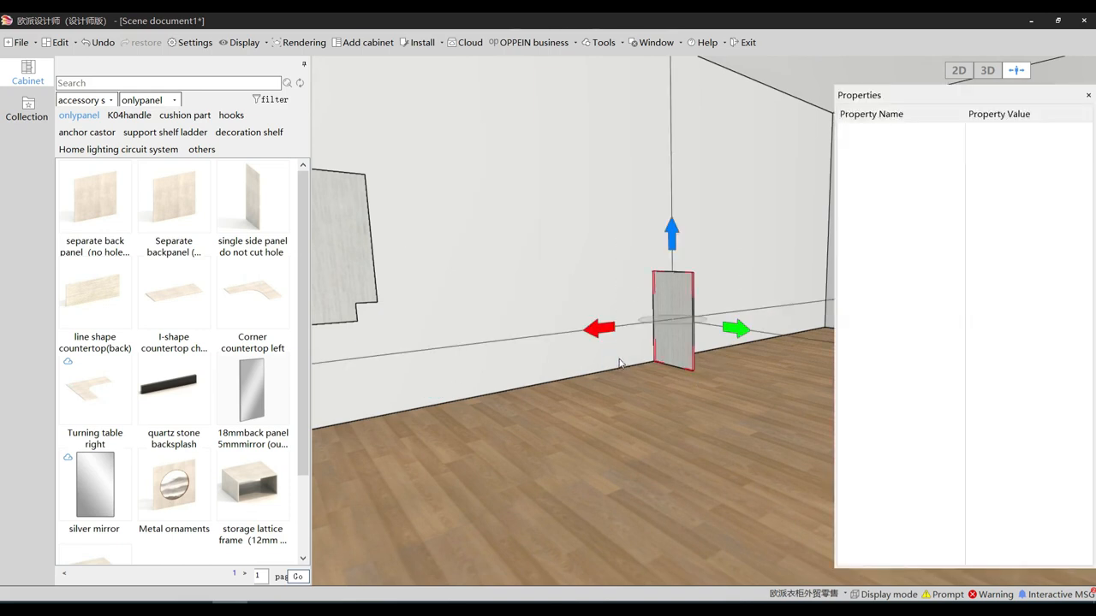
key(Delete)
Place an I-shape countertop horizontally against the wall, about 704 mm above the floor and 3222 mm from the side wall.
click(180, 295)
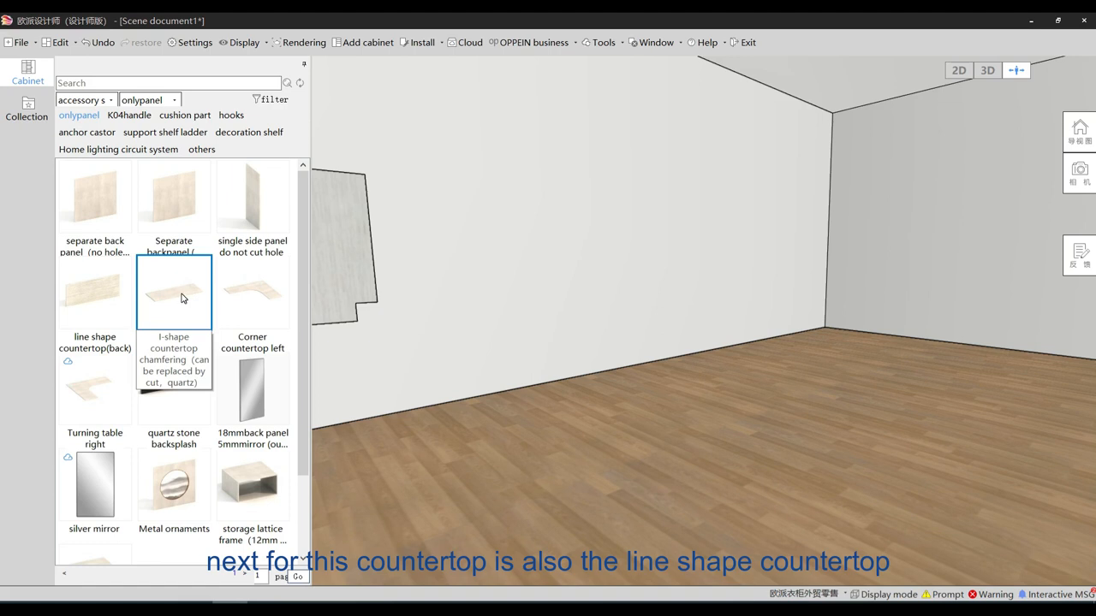
click(182, 298)
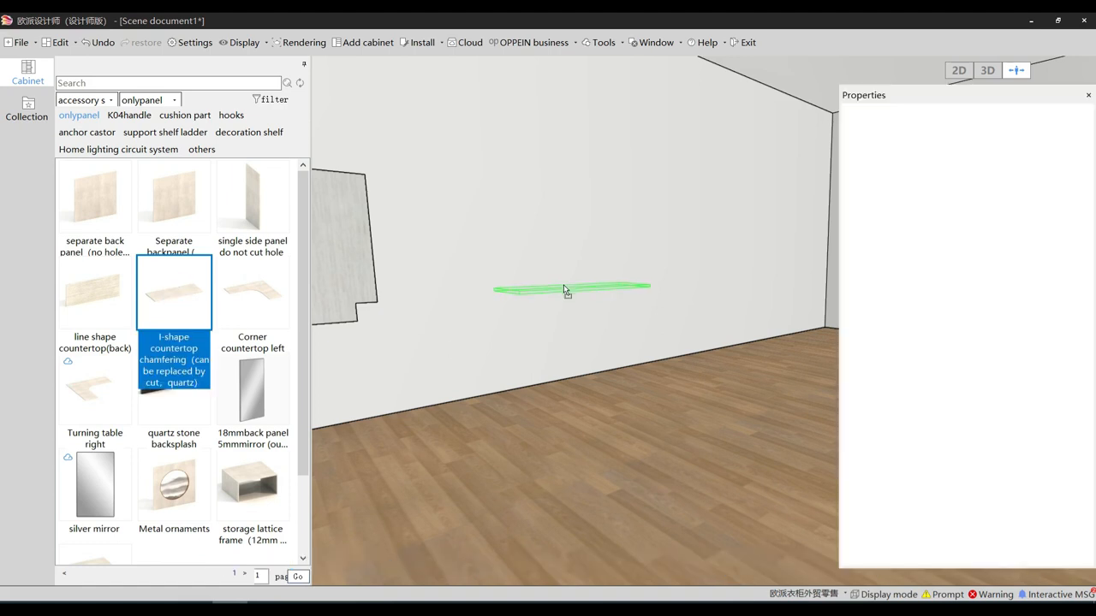
click(563, 289)
click(491, 349)
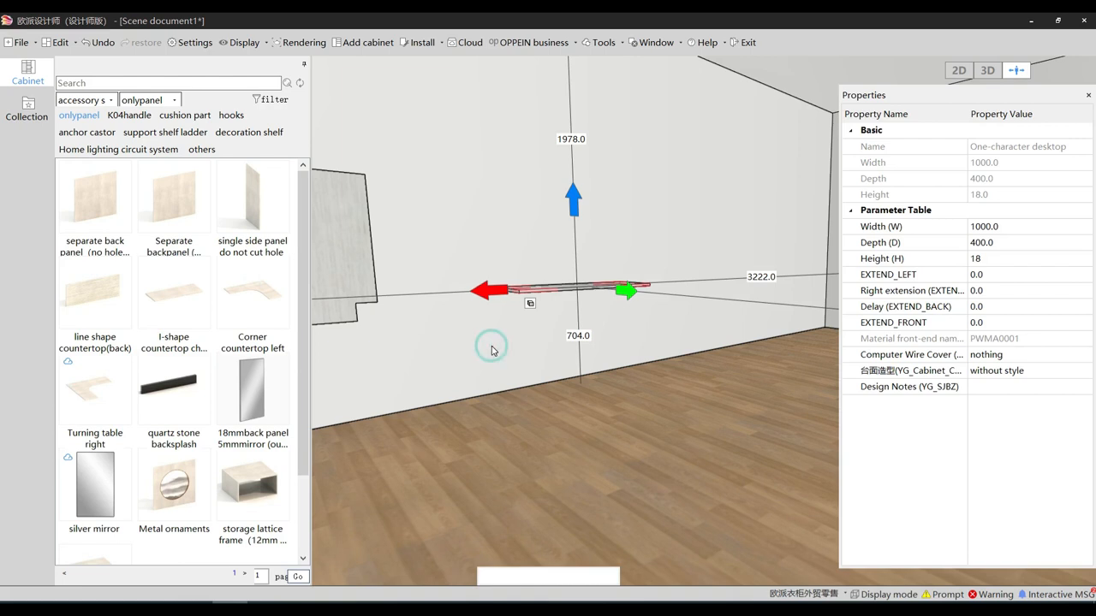
scroll(493, 349, down, 2)
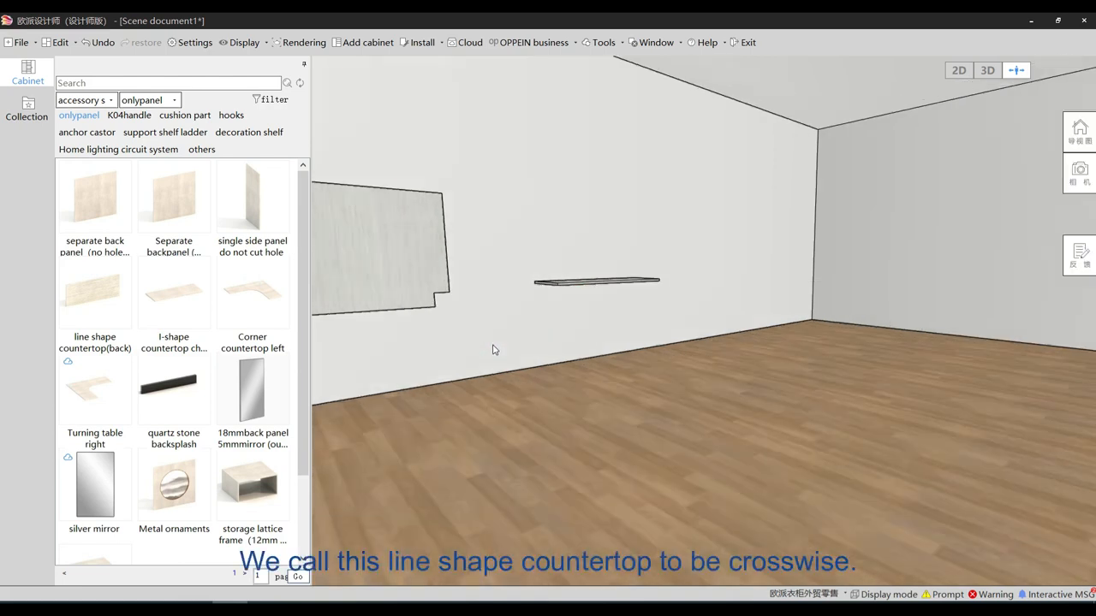
scroll(493, 346, up, 3)
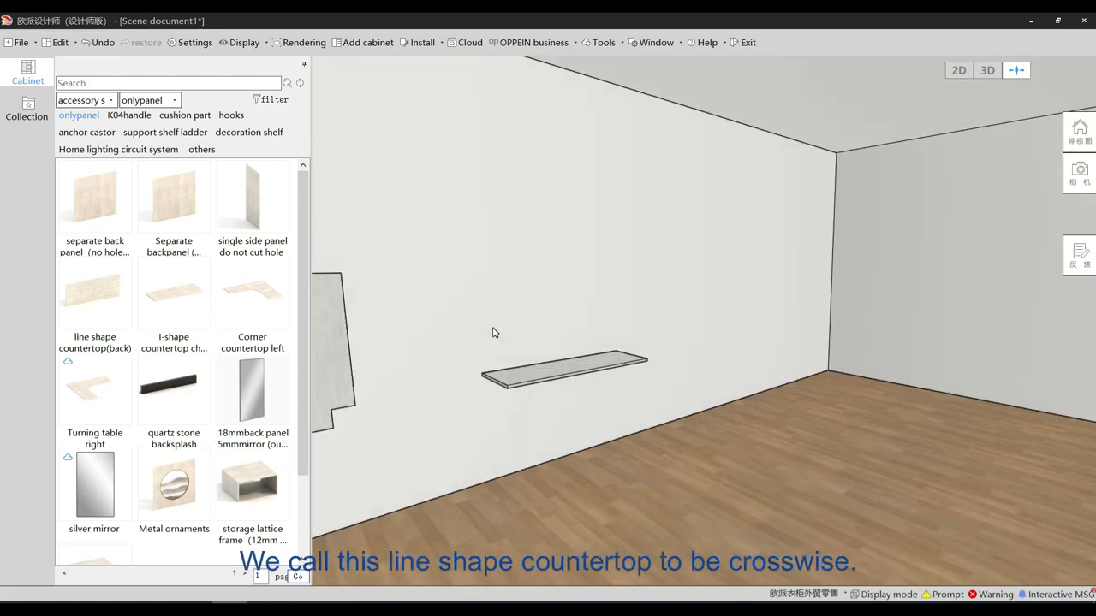
middle_drag(498, 278, 495, 335)
scroll(492, 332, up, 3)
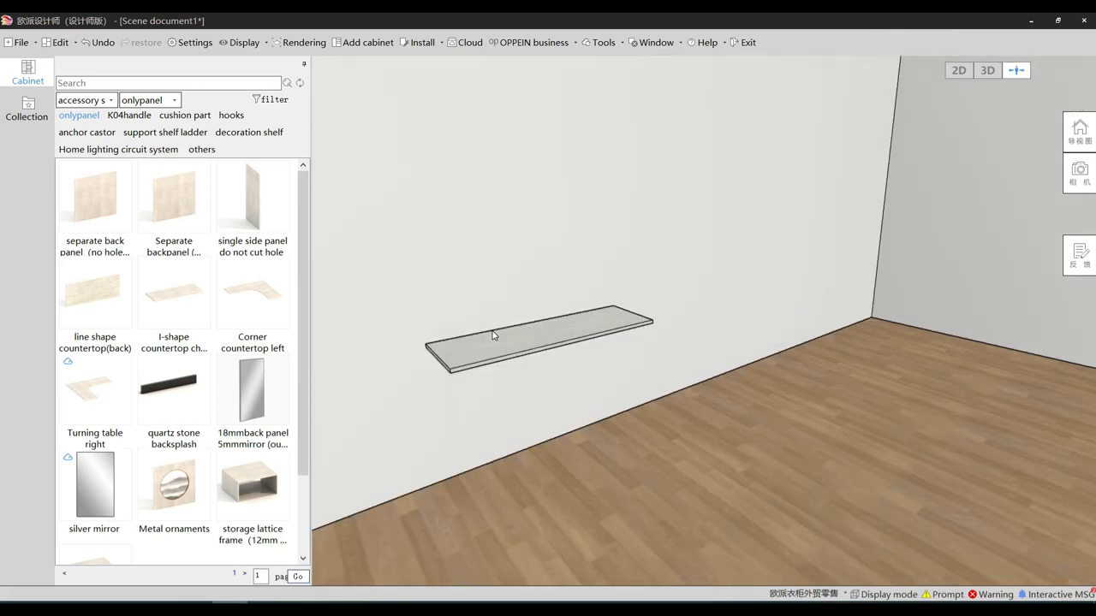
Browse the replacement countertop materials and replace the I-shape countertop with the lacquer left rear cut model YTK008B.
click(494, 335)
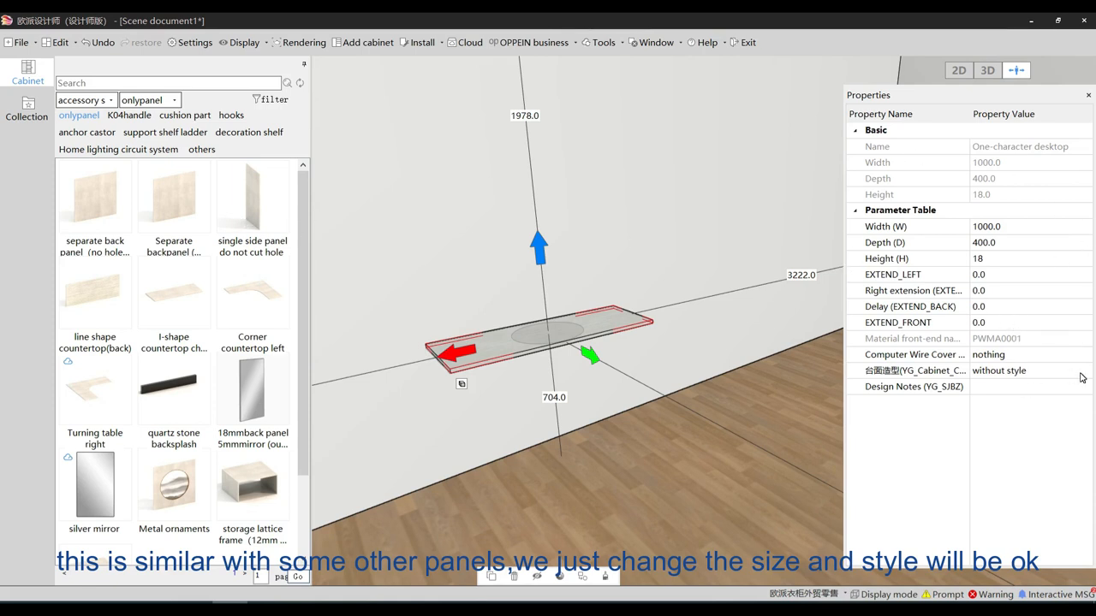
right_click(594, 323)
click(647, 386)
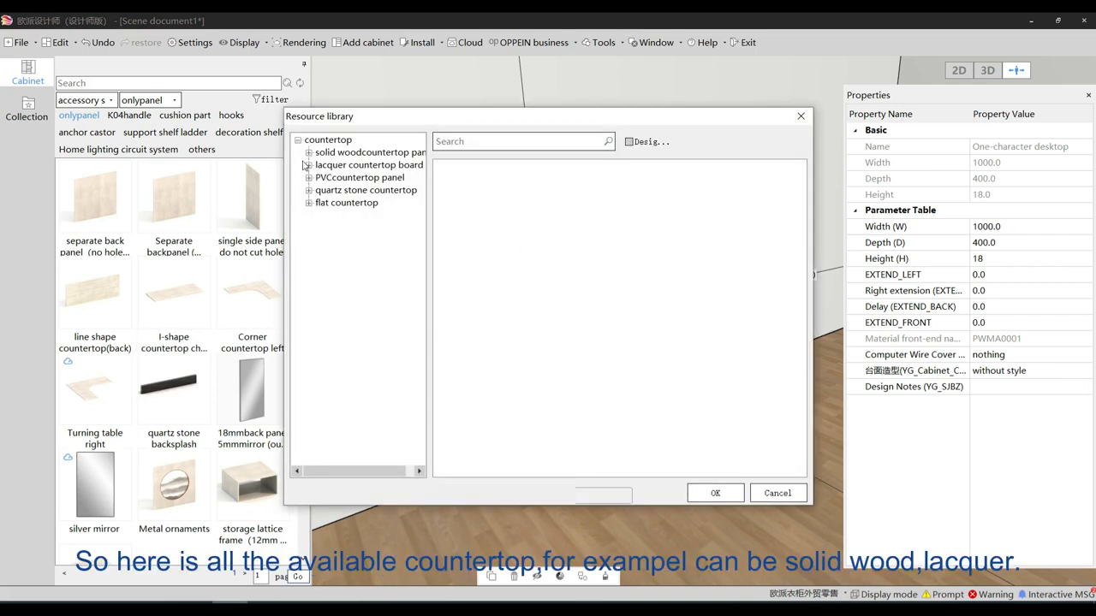
click(309, 152)
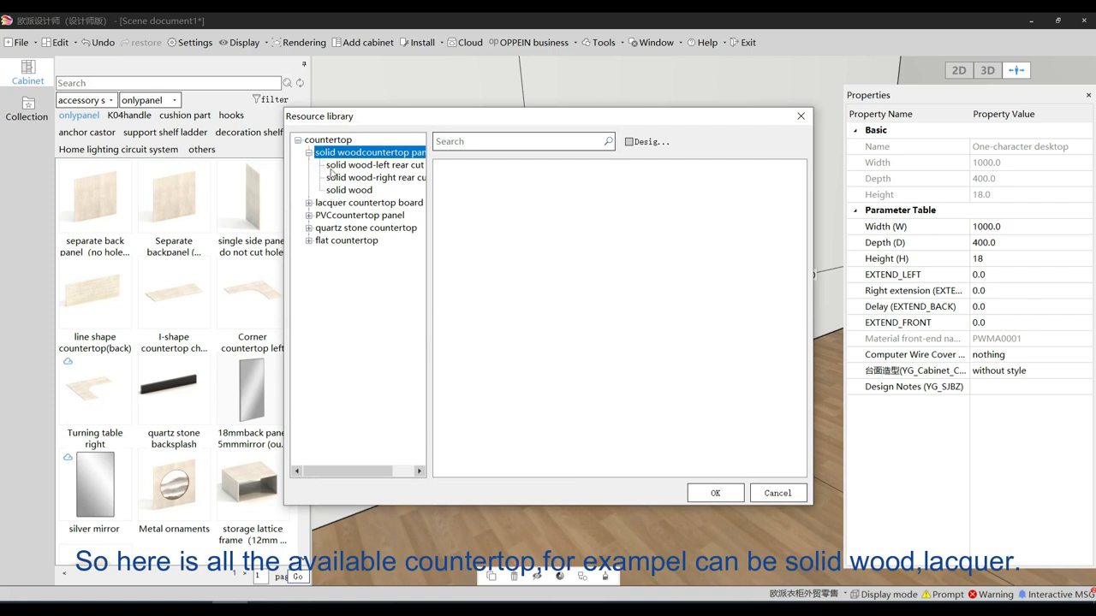
click(308, 203)
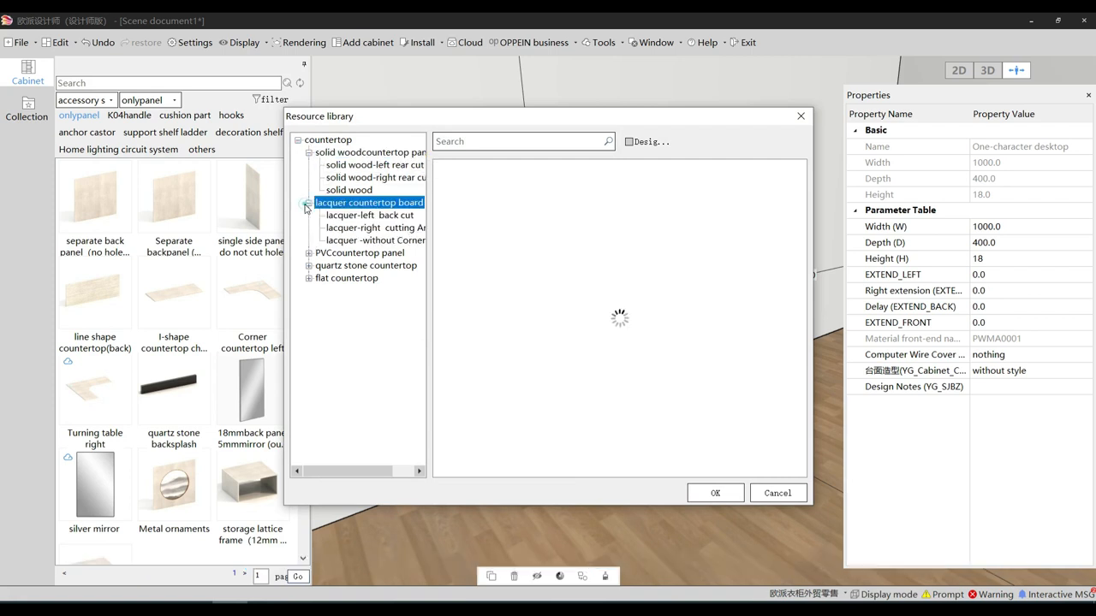
click(309, 253)
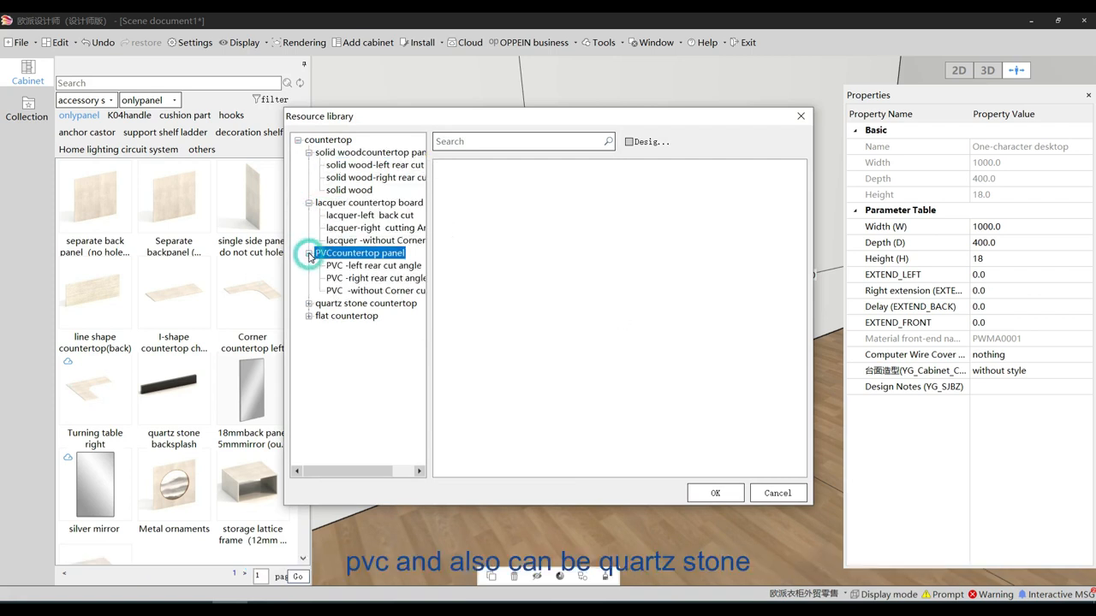
click(309, 304)
click(339, 316)
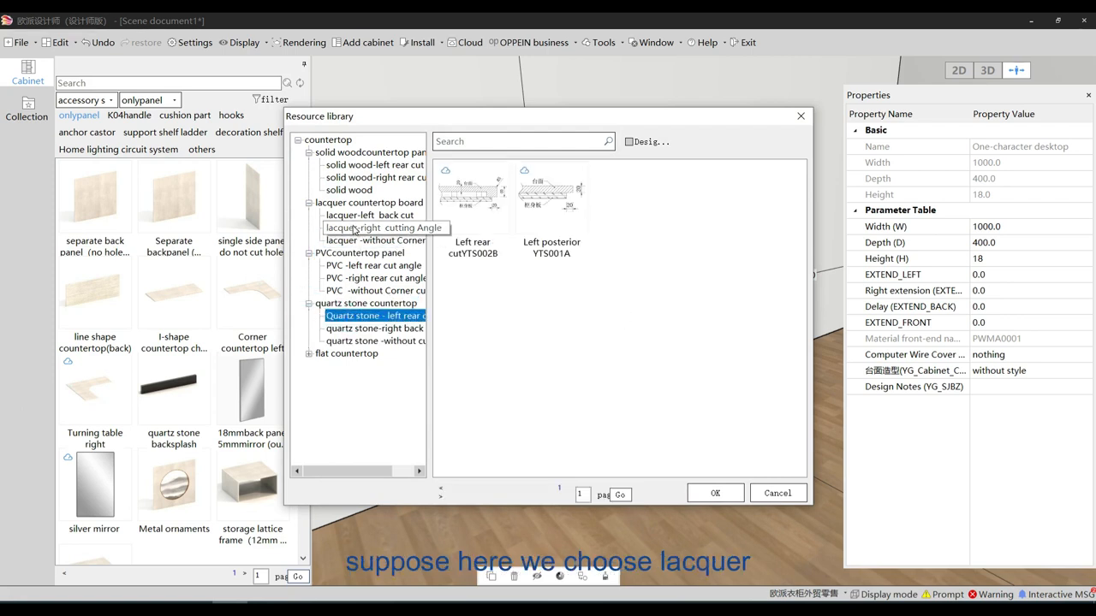
click(354, 215)
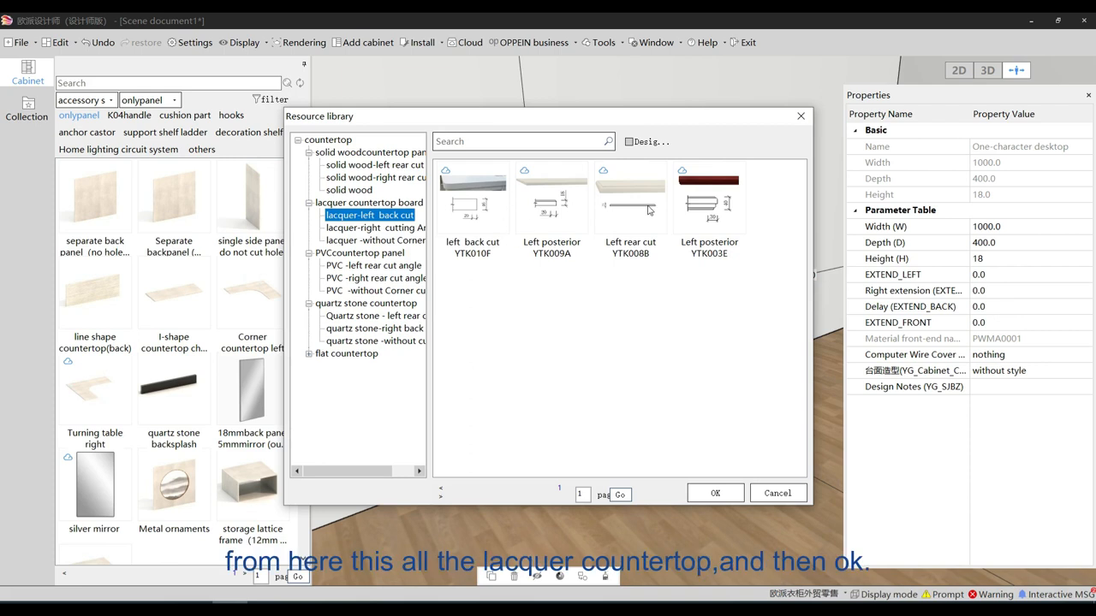
click(630, 205)
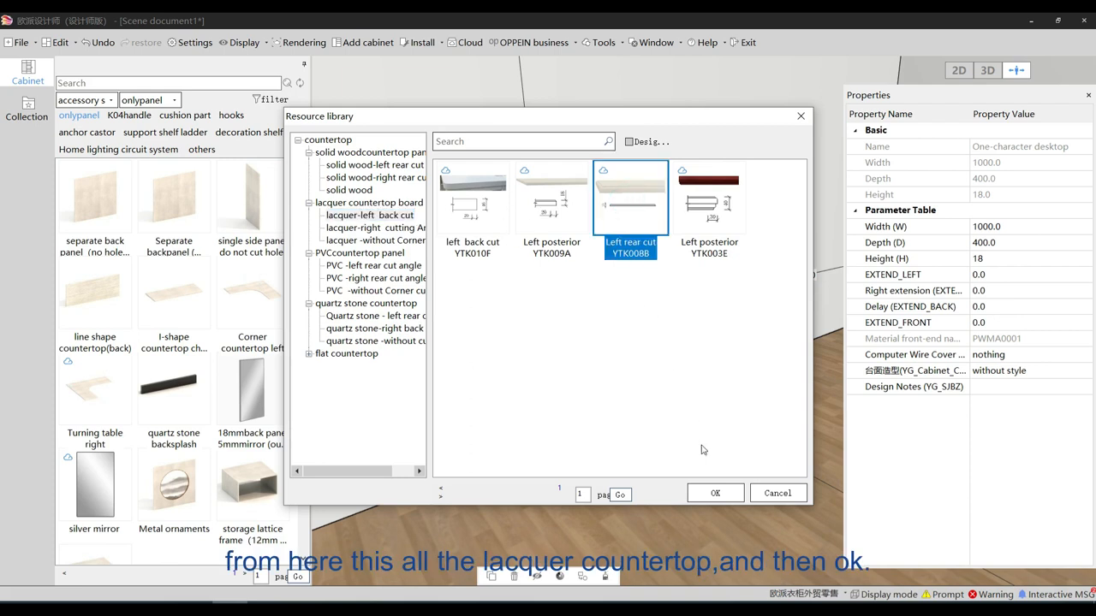
click(715, 493)
click(678, 354)
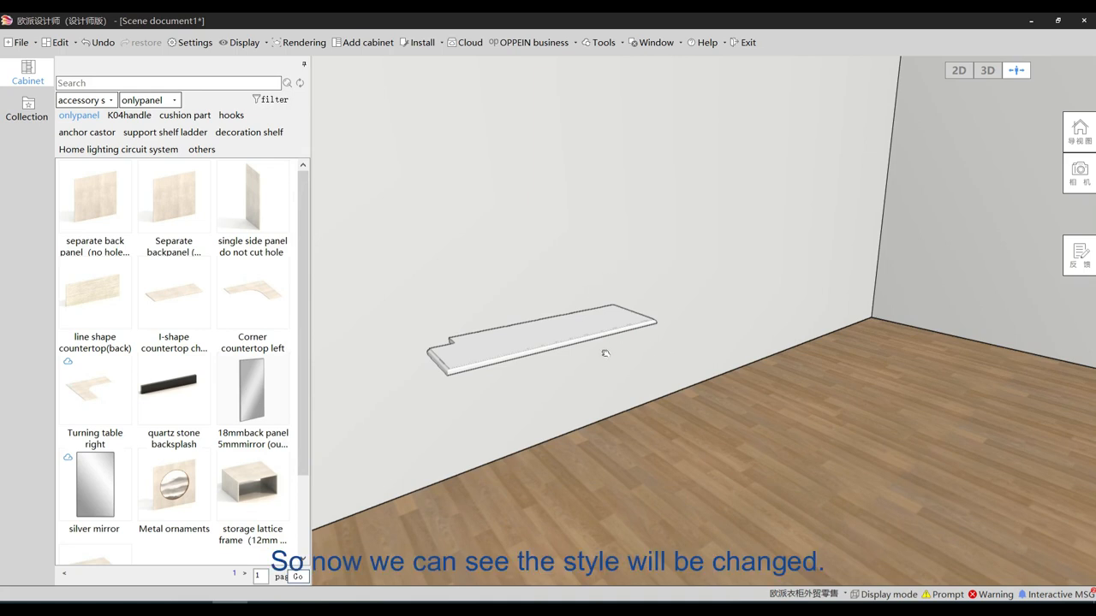
Set the lacquer countertop's Desk Smooth Surface option to front back visible and check its edge profiles.
middle_drag(604, 352, 594, 348)
scroll(565, 297, up, 3)
click(569, 311)
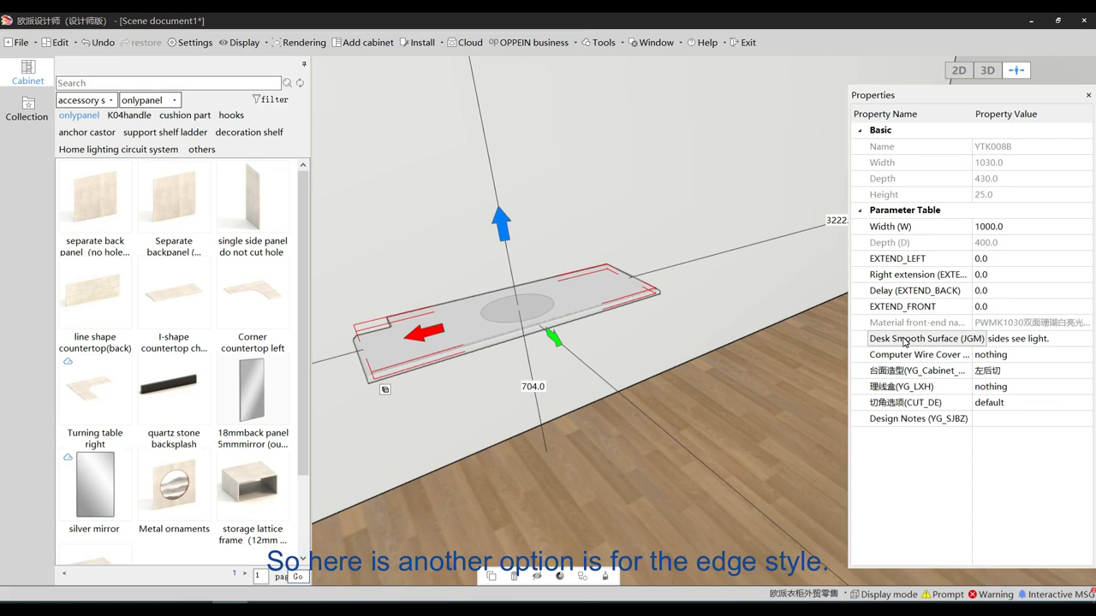
click(1079, 340)
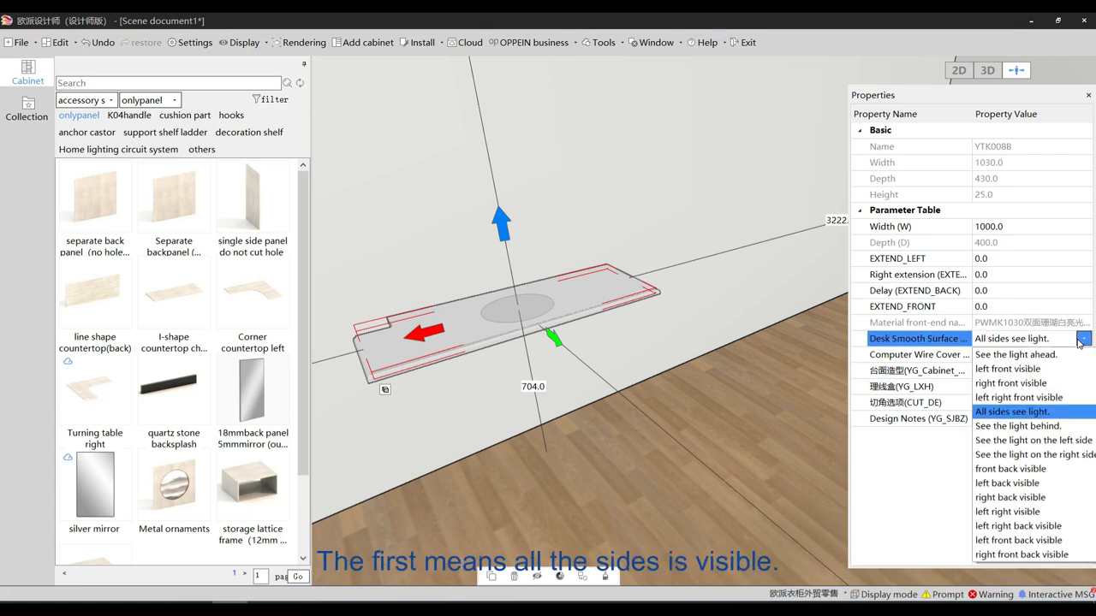
click(1052, 416)
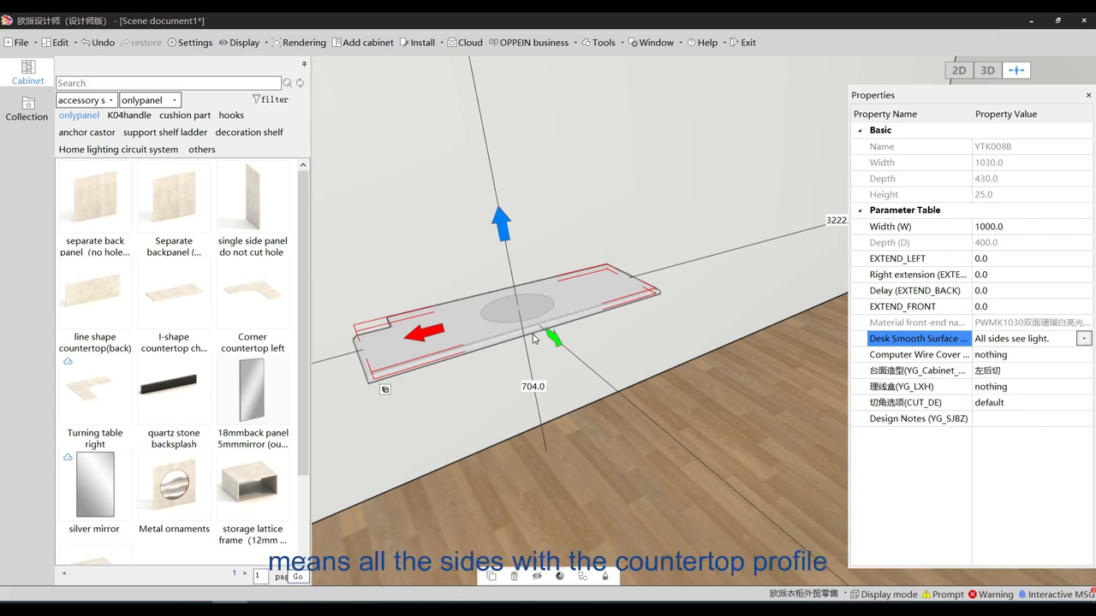
click(1084, 338)
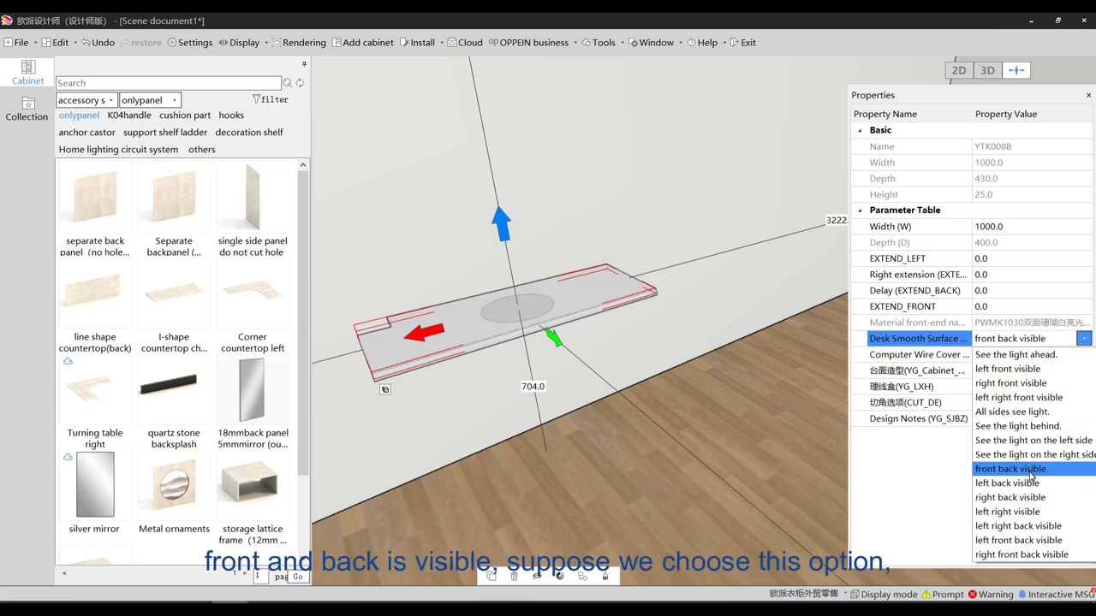
click(1018, 469)
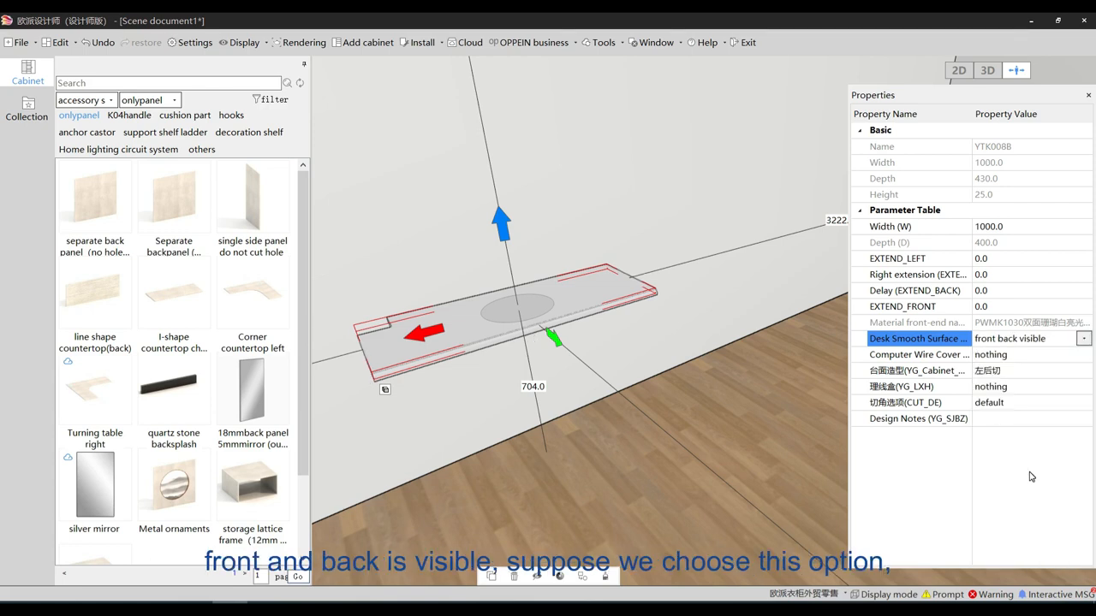
click(700, 406)
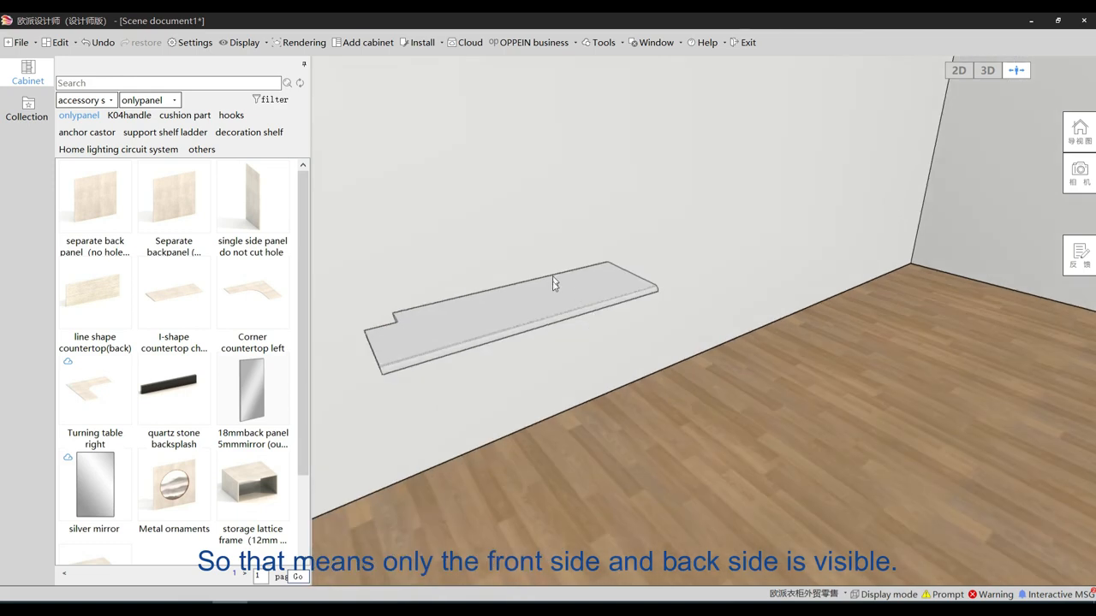
key(a)
key(a)
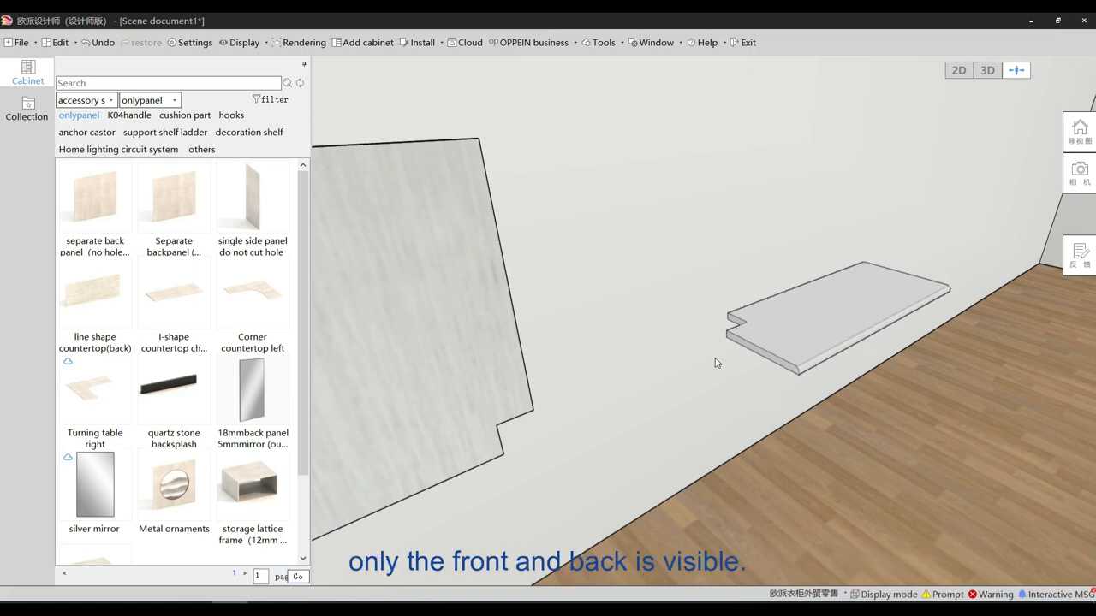
Place a Corner countertop left in the room corner, about 111 mm above the floor.
key(d)
right_drag(837, 374, 704, 389)
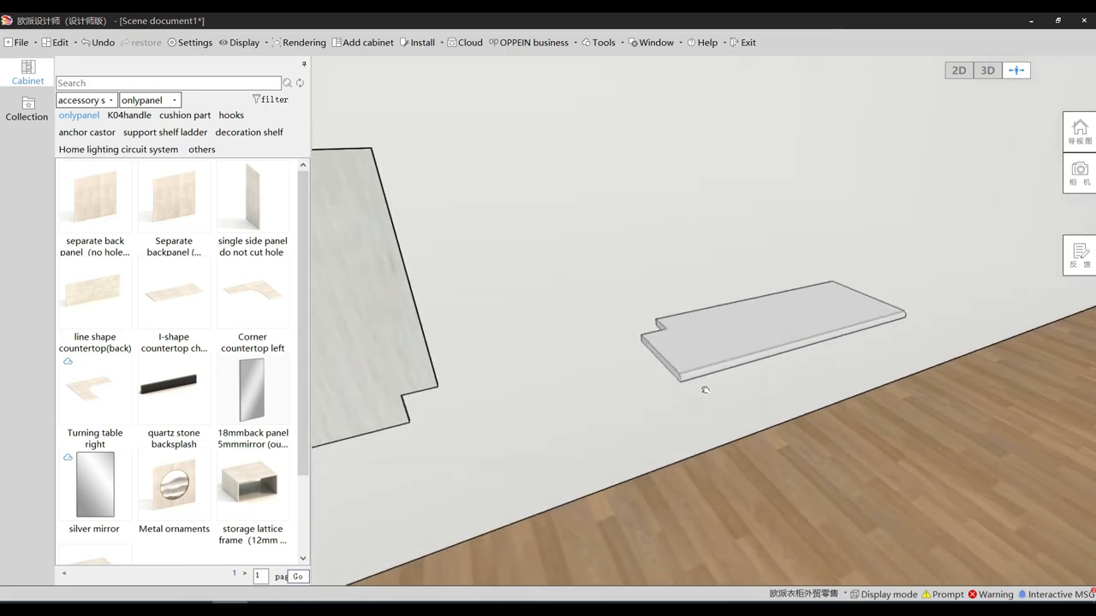
key(d)
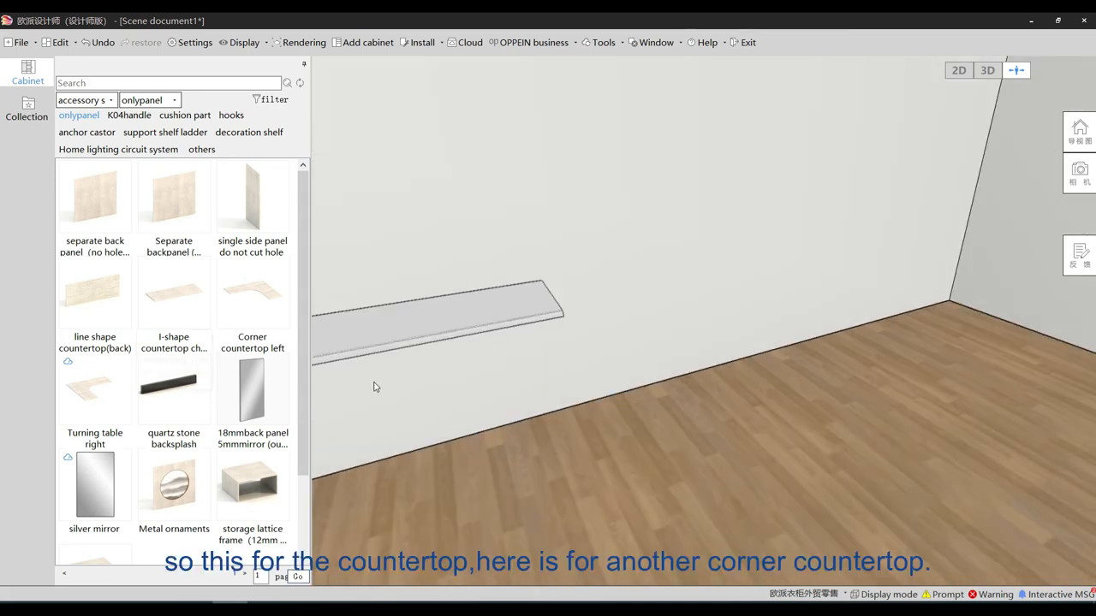
key(d)
click(269, 297)
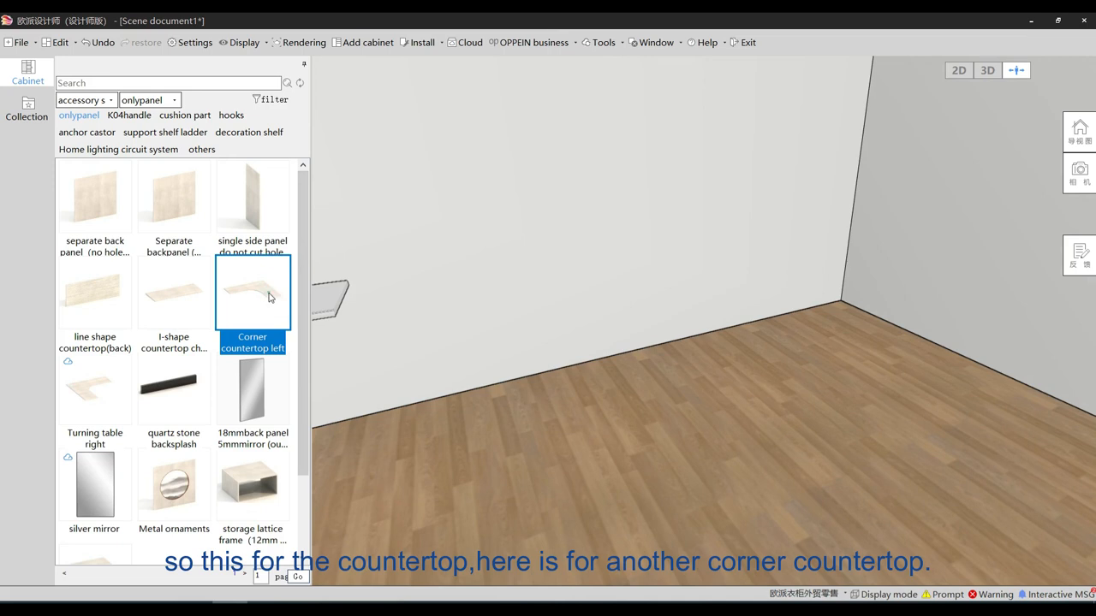
click(670, 290)
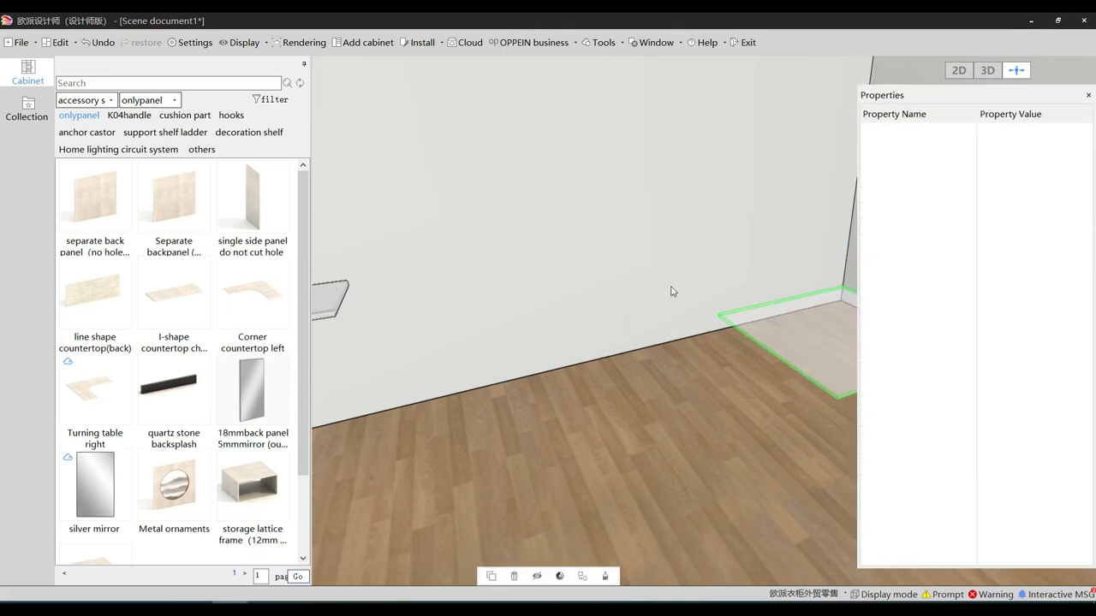
right_drag(557, 285, 668, 370)
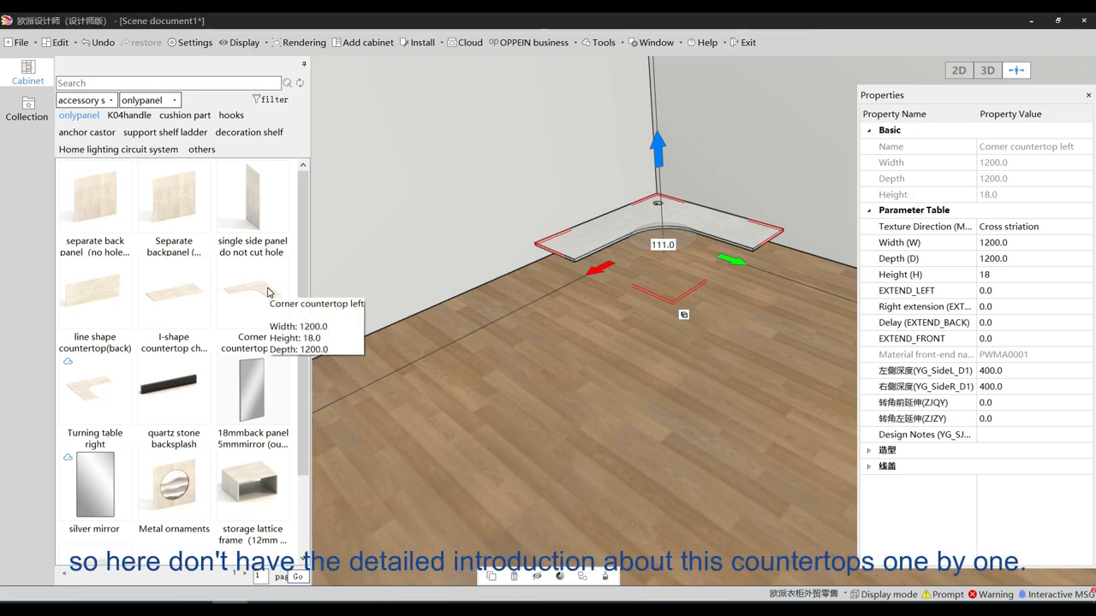
Place a quartz stone backsplash on the wall, about 467 mm above the floor and 1616 mm from the side wall.
drag(300, 224, 300, 301)
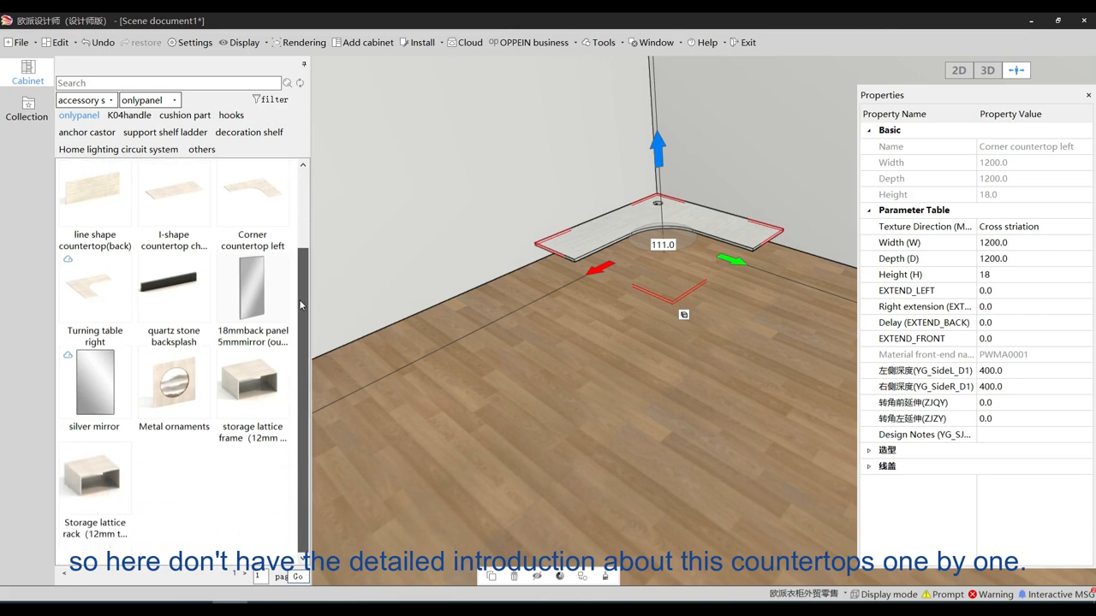
middle_drag(490, 388, 440, 390)
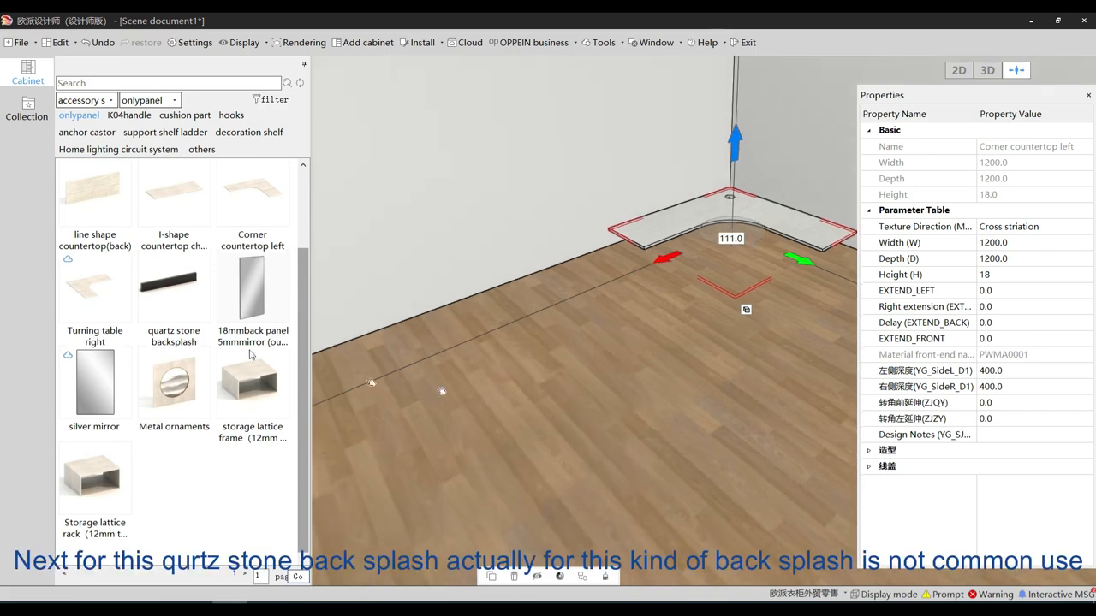
click(166, 291)
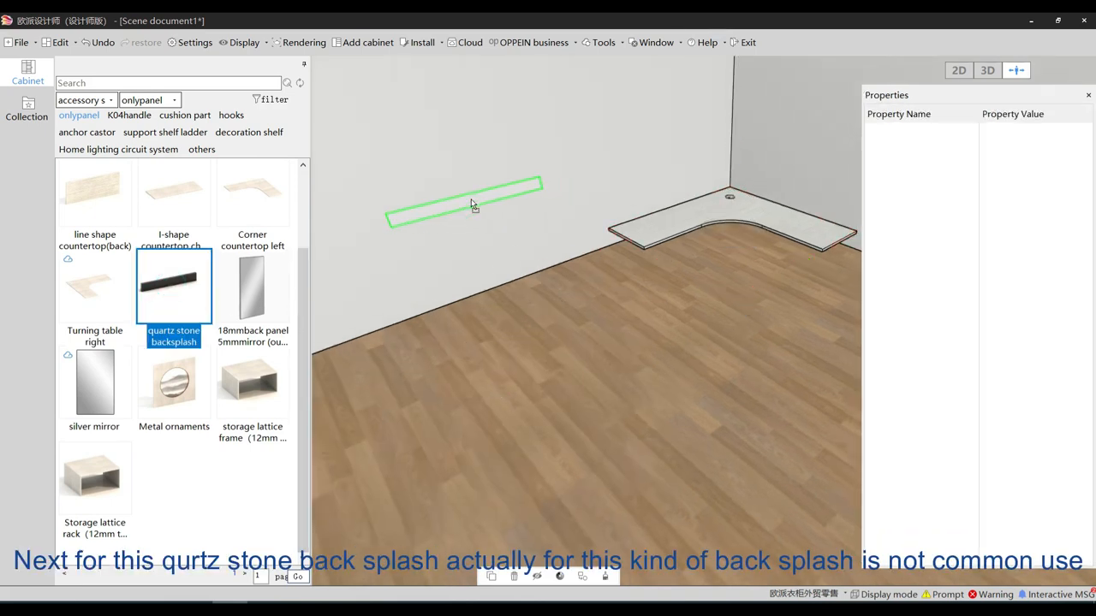
click(471, 203)
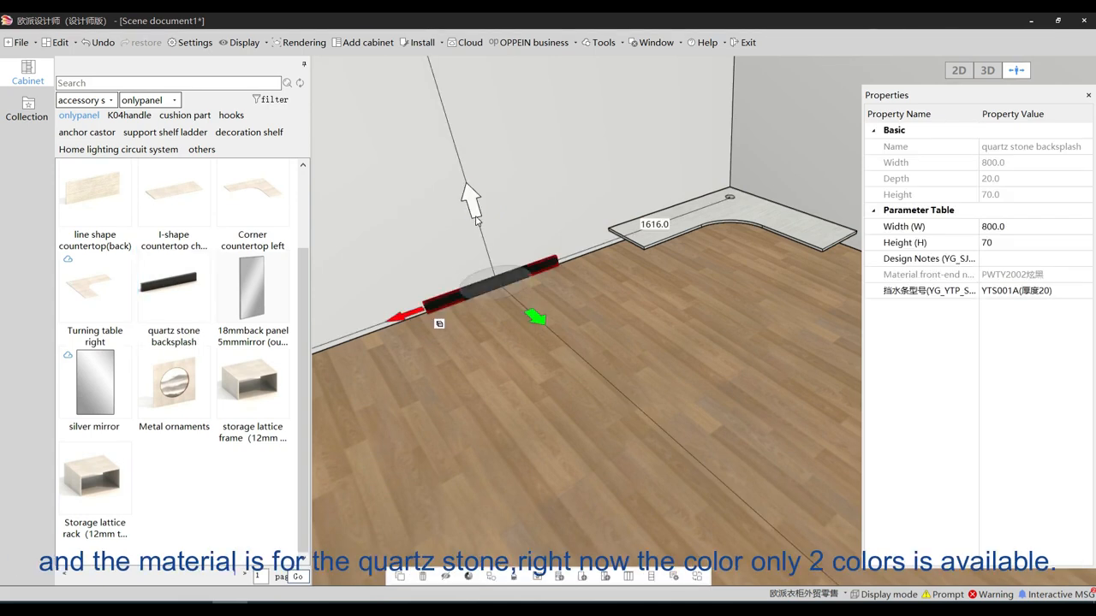
drag(471, 203, 448, 125)
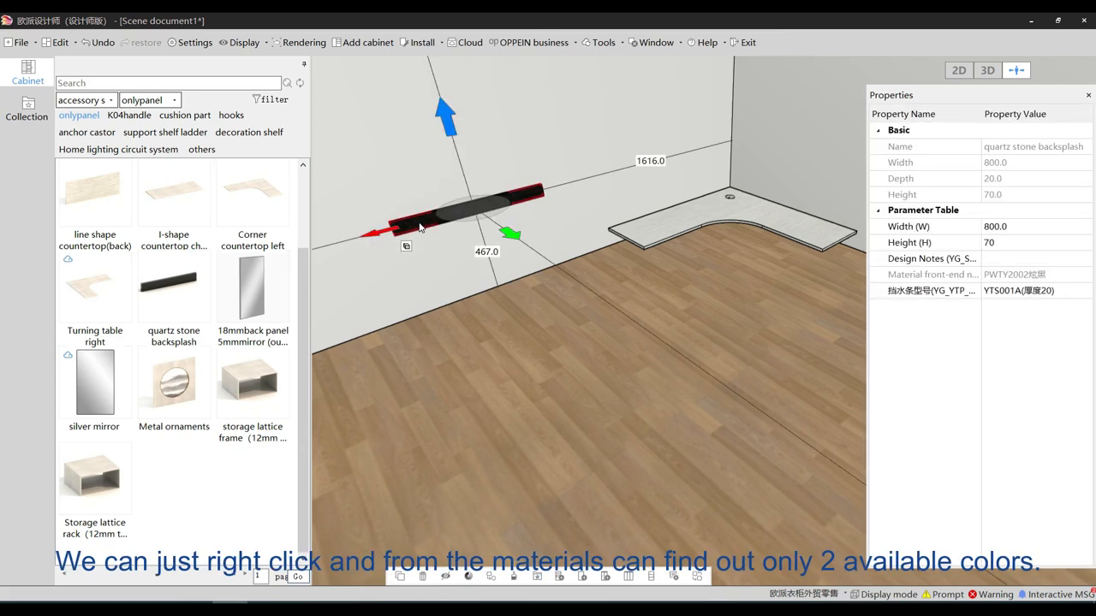
Browse the quartz stone replacement materials for the backsplash and apply black PWTY2002.
right_click(419, 227)
click(444, 276)
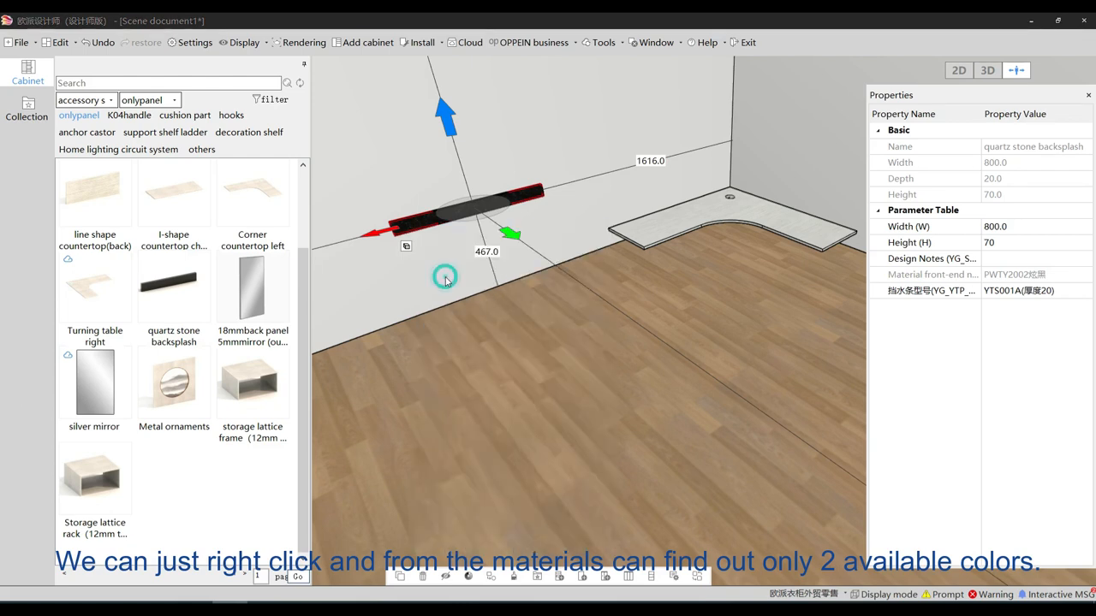
click(342, 142)
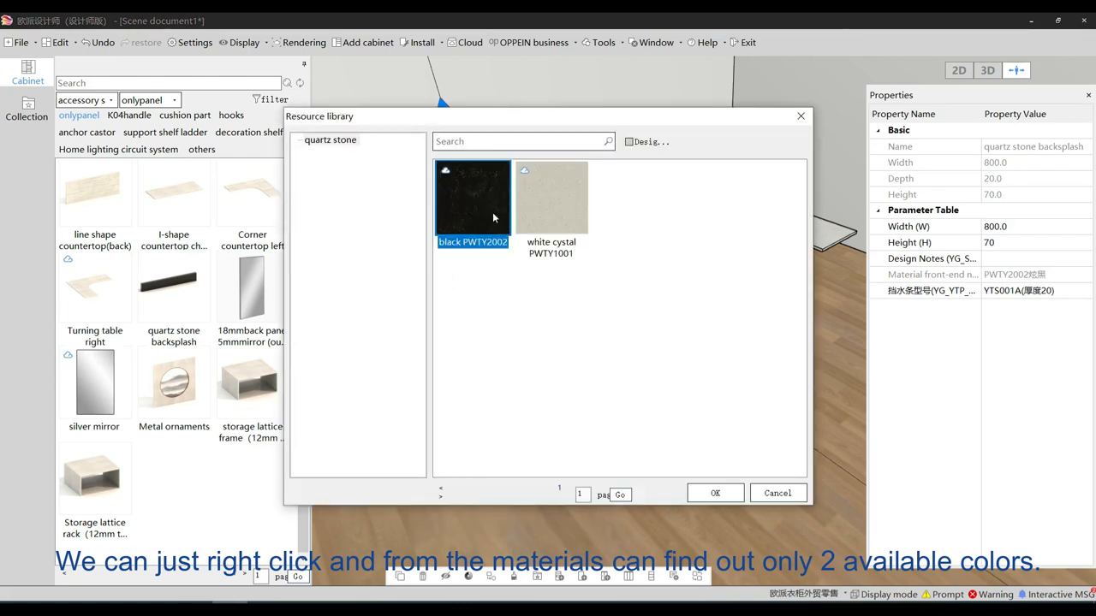
click(558, 212)
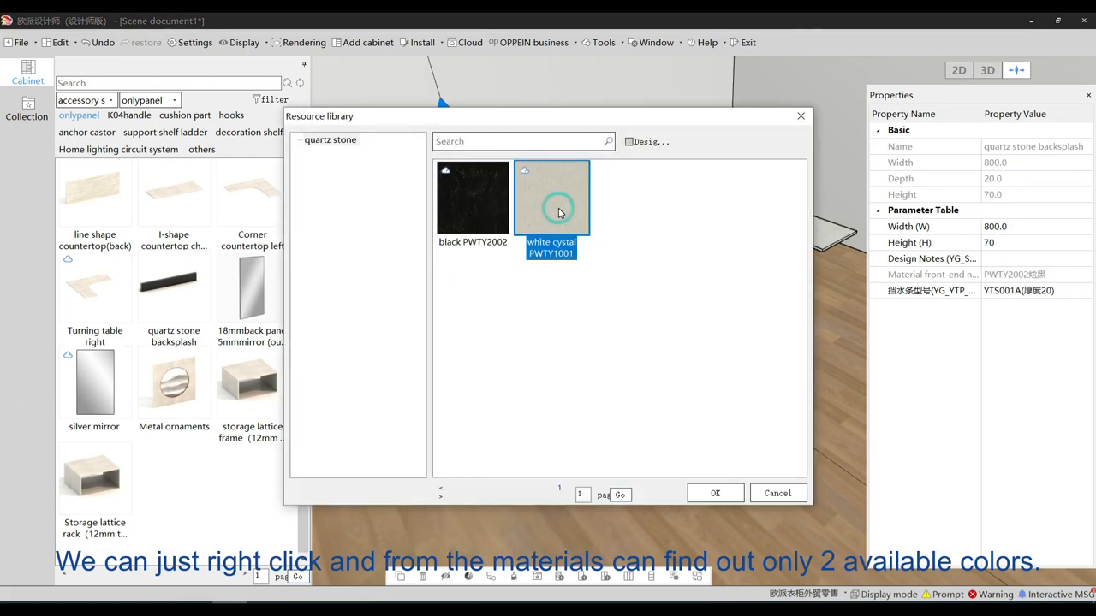
click(469, 206)
click(711, 493)
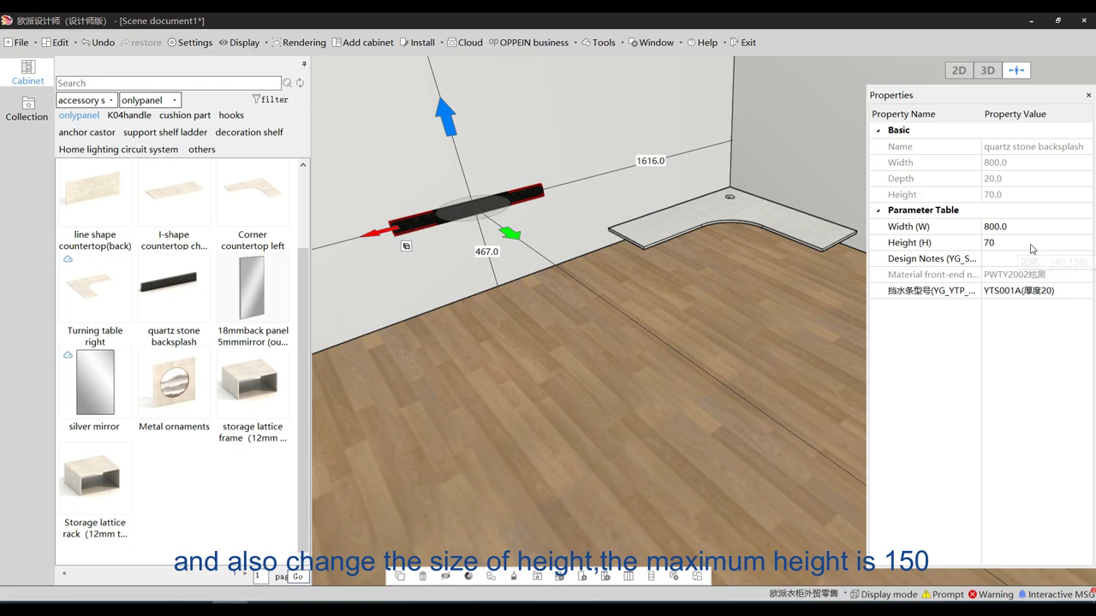
Set the quartz stone backsplash's height to 150 mm.
click(1032, 244)
text(15)
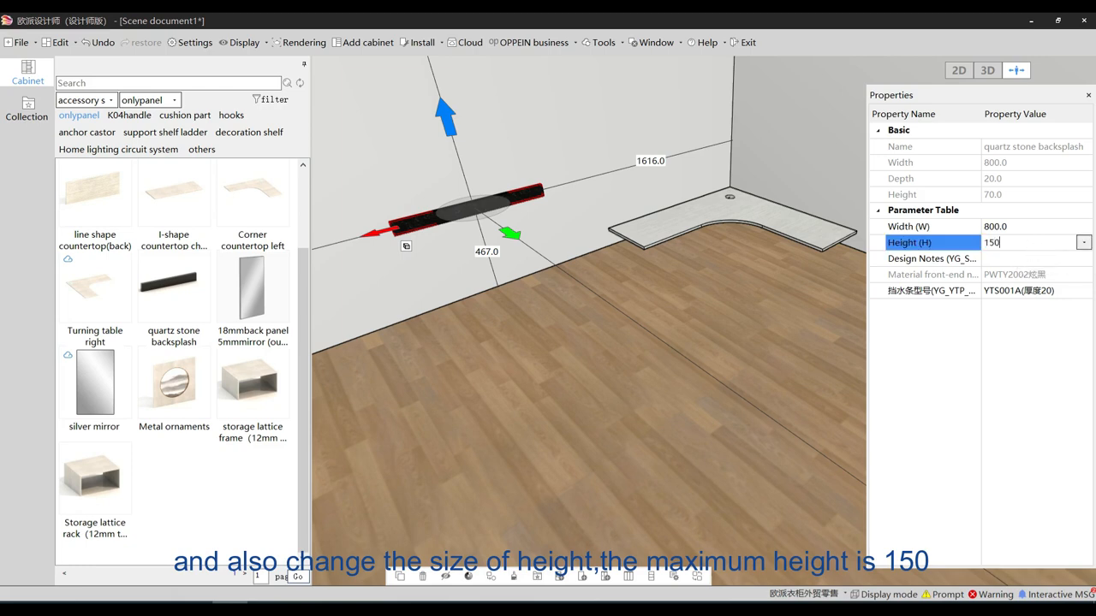
text(0)
key(Return)
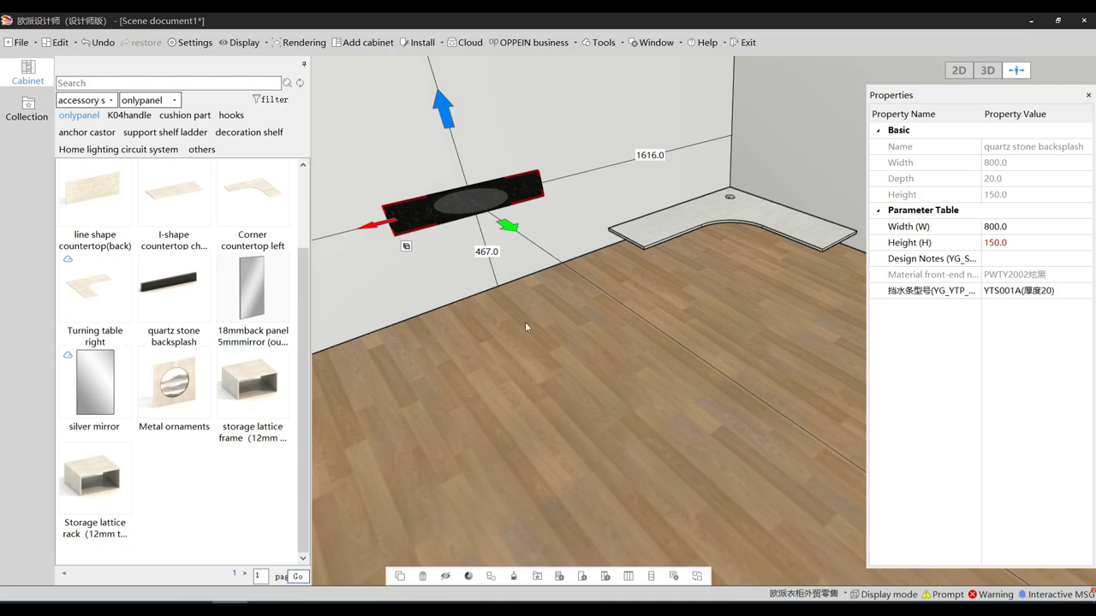
Delete the corner countertop and the quartz stone backsplash from the room.
right_drag(443, 385, 494, 373)
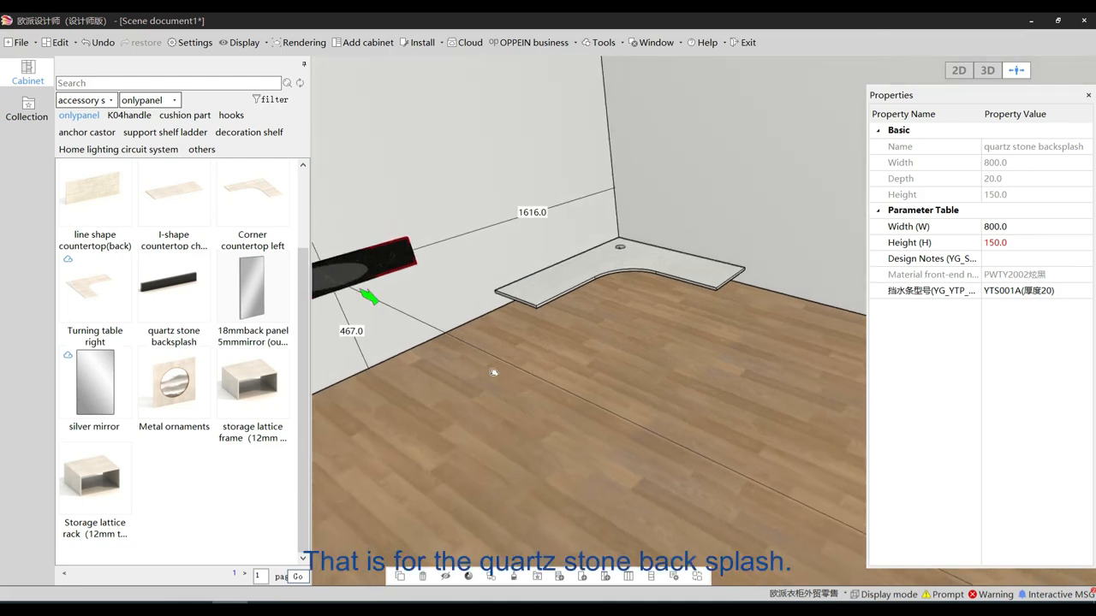
drag(616, 311, 558, 246)
key(Delete)
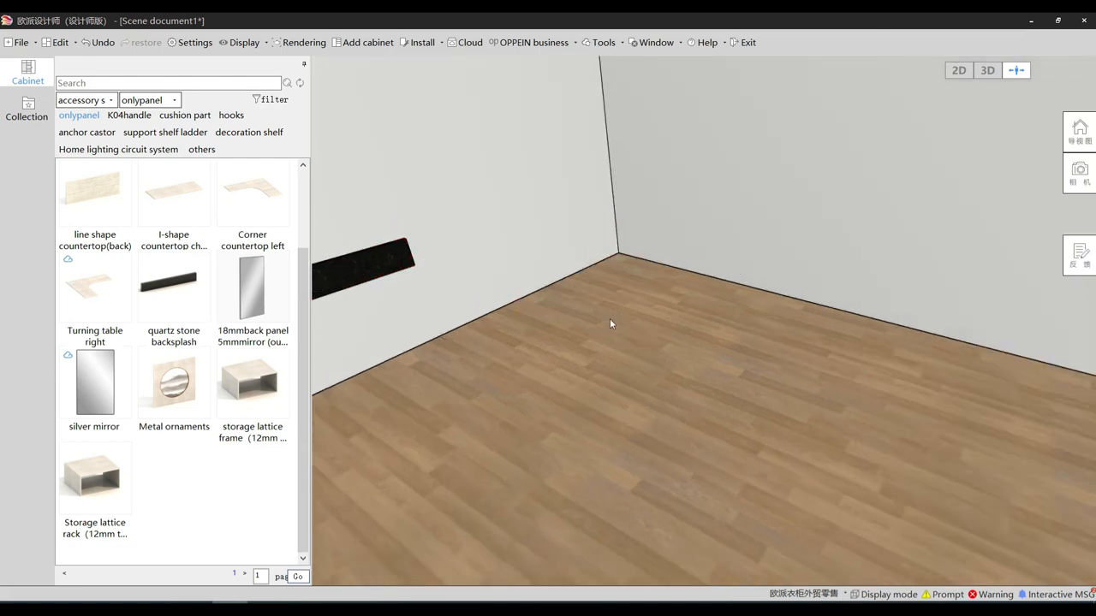
right_drag(489, 371, 517, 311)
drag(516, 309, 463, 231)
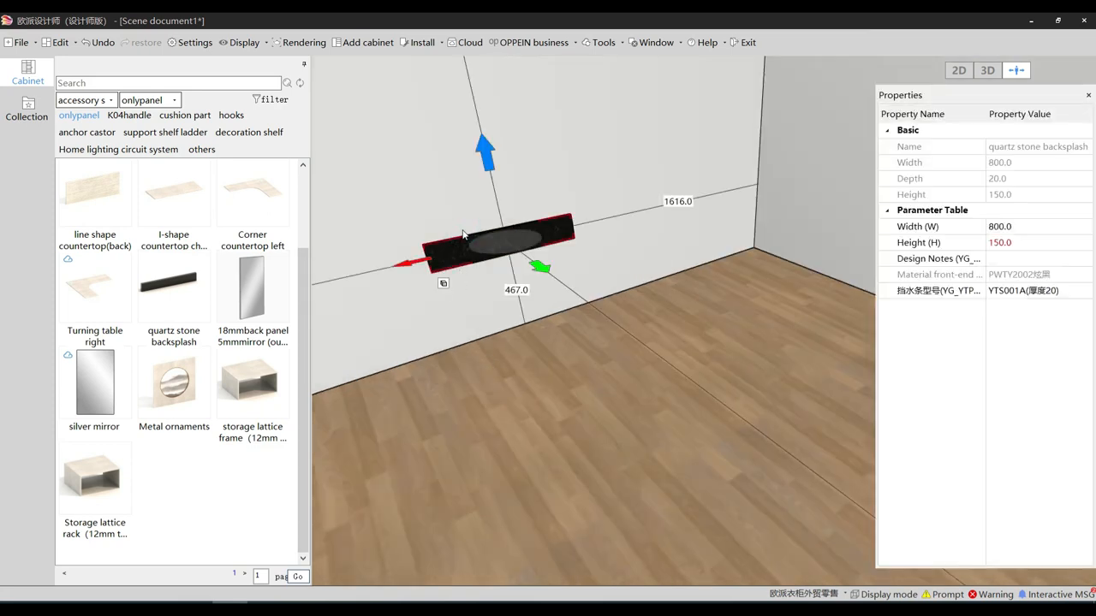
key(Delete)
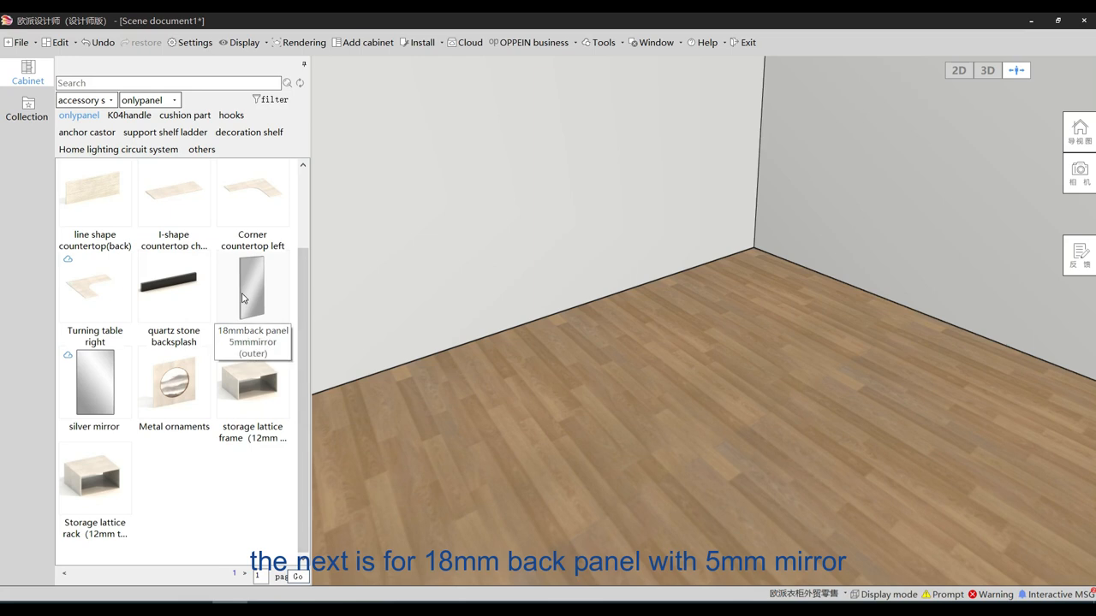
Place the 18 mm back panel with 5 mm mirror on the wall, about 167 mm above the floor, with 5mm磨安全边 as its Production Notes.
drag(243, 297, 494, 219)
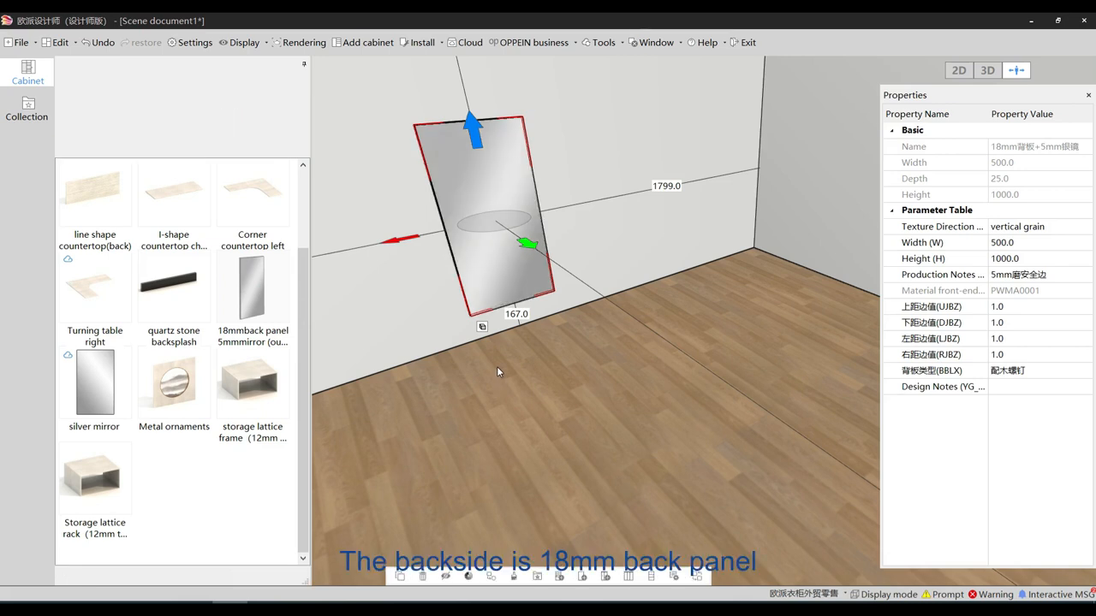
scroll(499, 368, up, 3)
scroll(500, 369, down, 3)
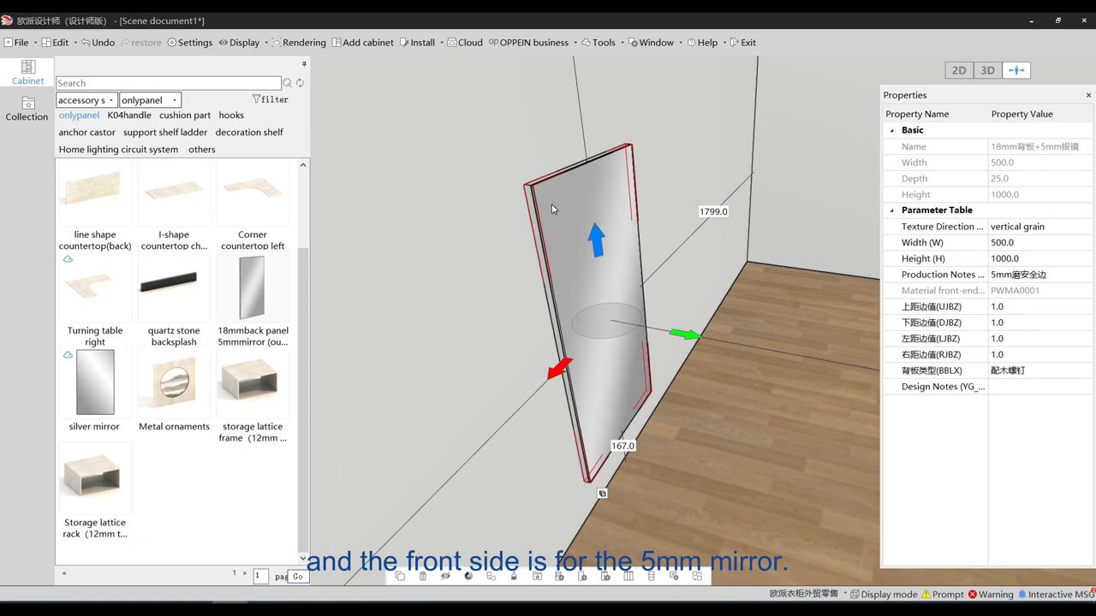
middle_drag(552, 208, 613, 283)
middle_drag(526, 352, 485, 361)
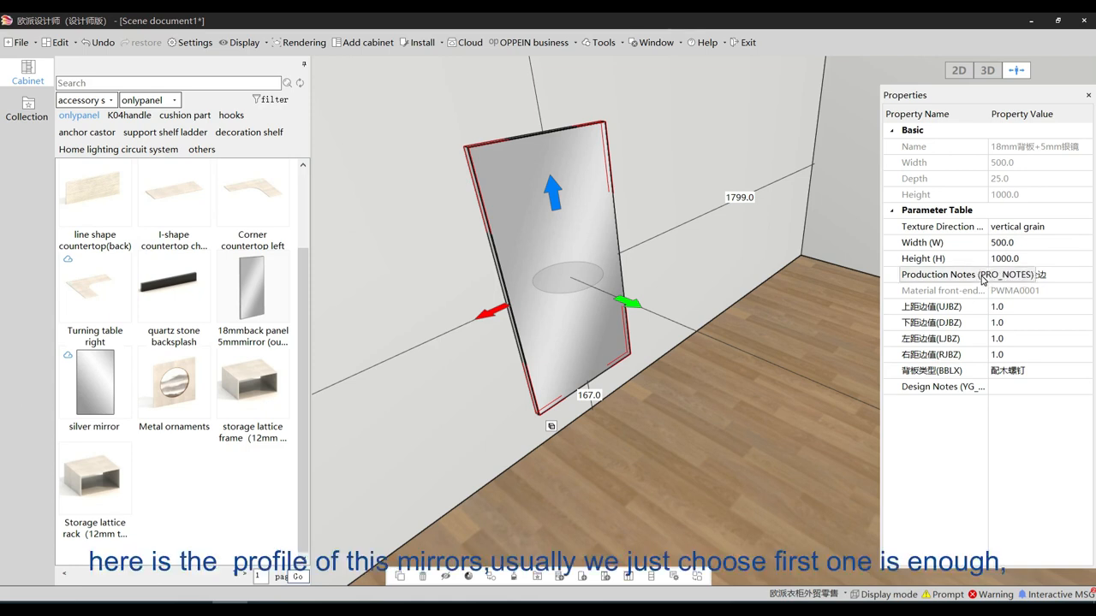
click(1084, 276)
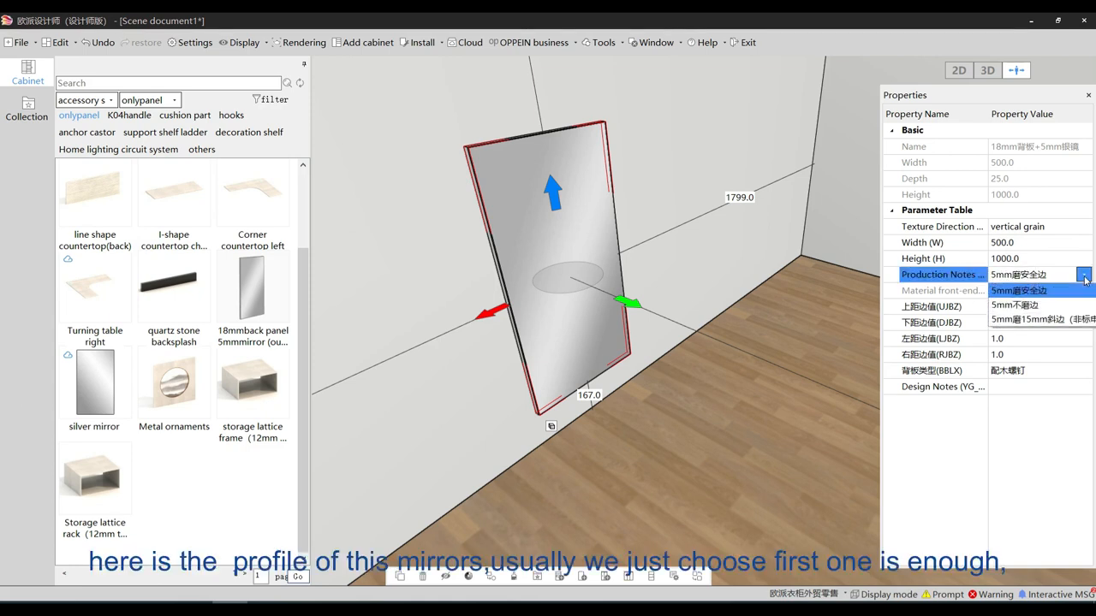
click(1049, 292)
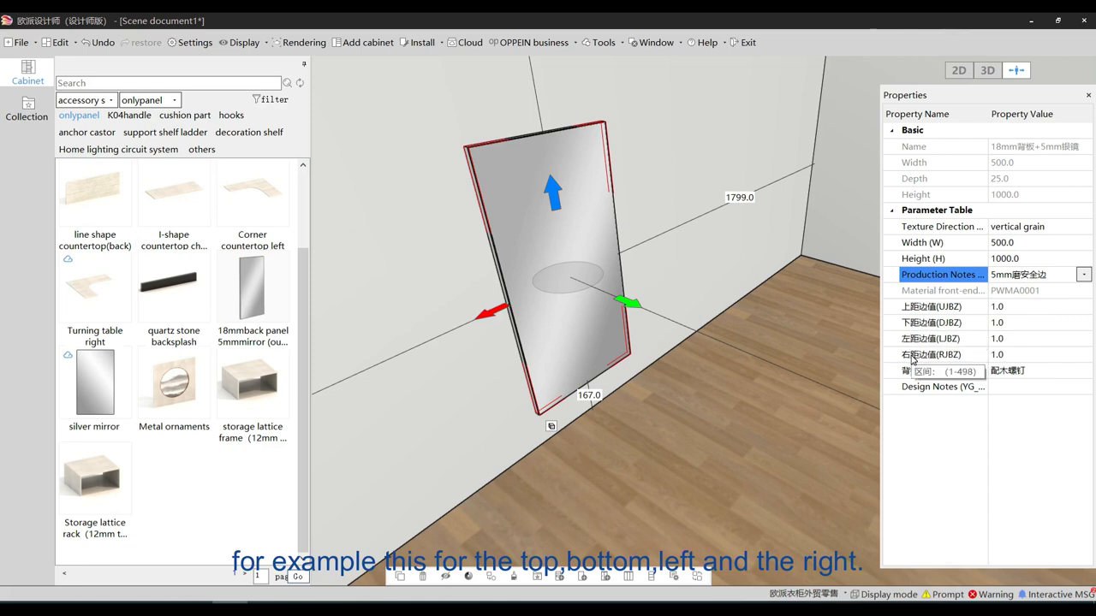
Set the mirror's edge gaps to 100 mm at the top, 50 mm at the bottom, 50 mm left and 10 mm right.
click(1026, 305)
text(10)
key(Return)
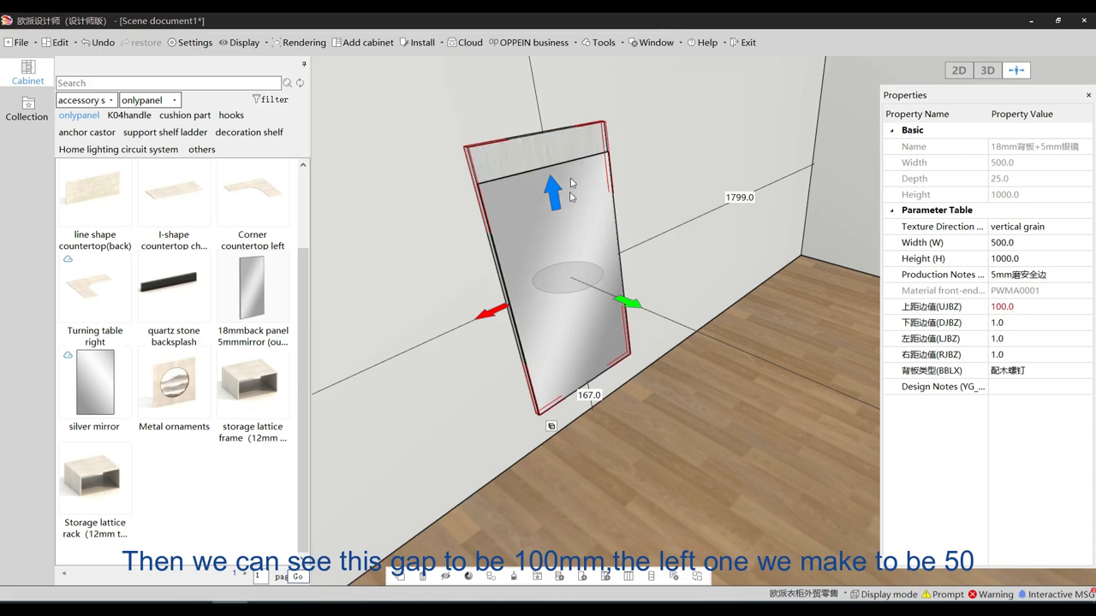
click(1014, 323)
text(5)
key(Return)
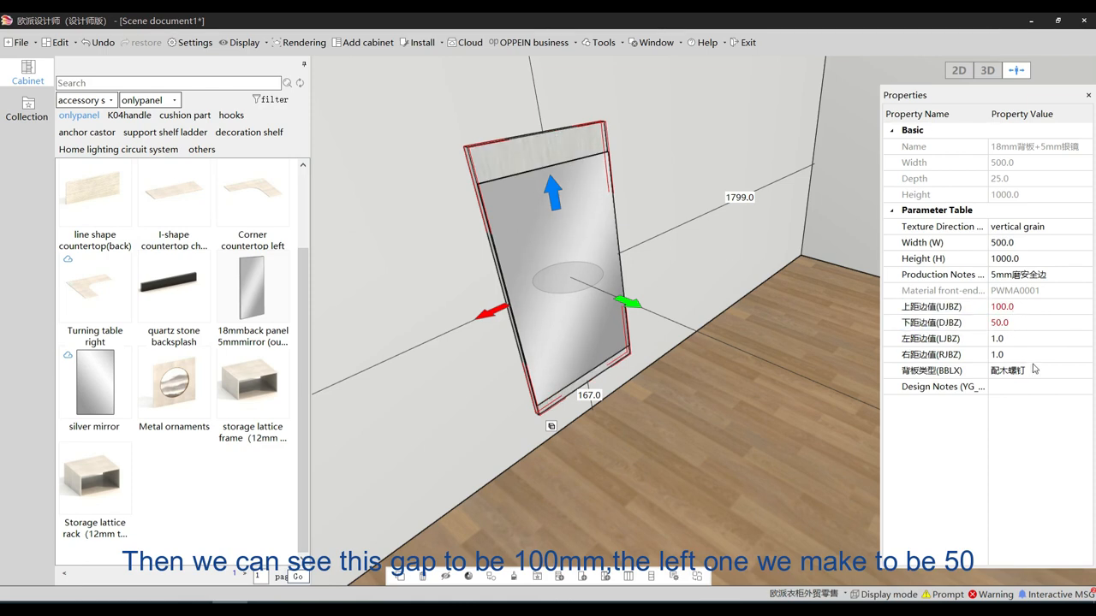
click(1019, 344)
text(50)
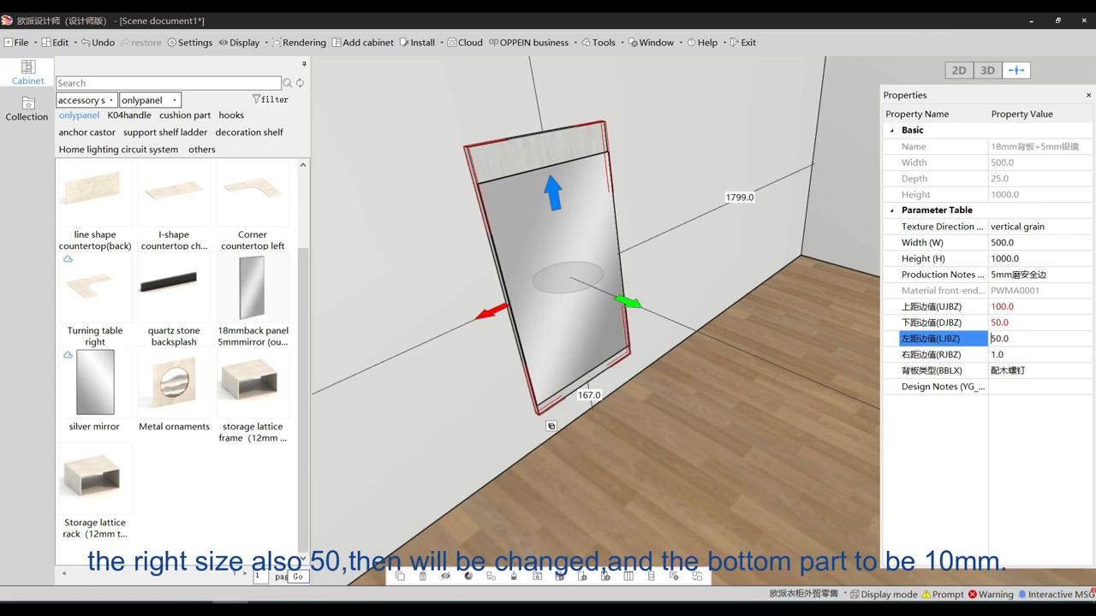
key(Return)
click(1017, 356)
text(10)
key(Return)
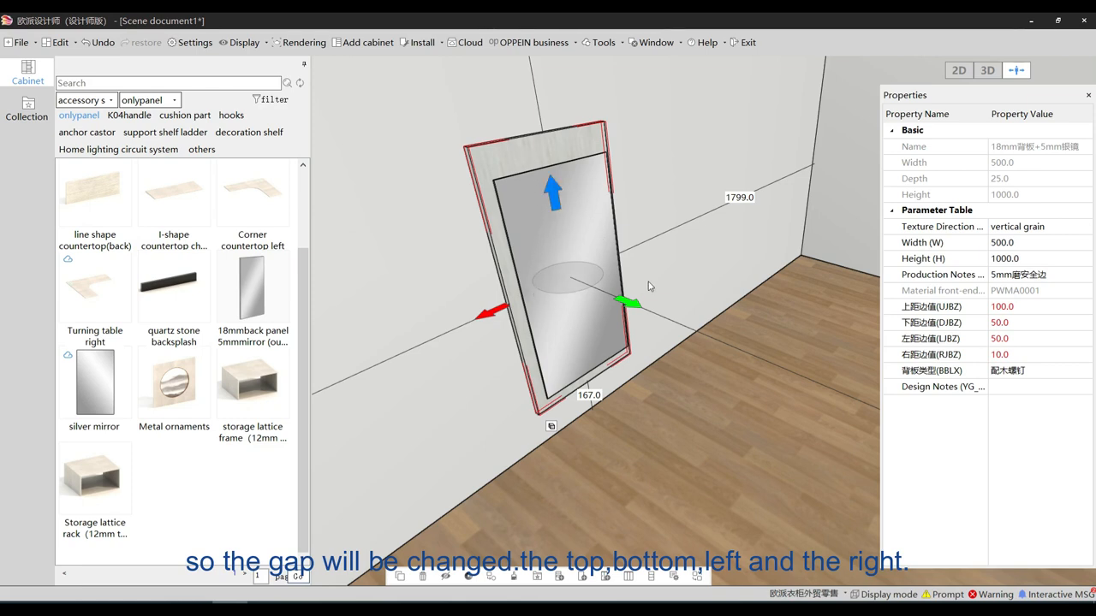
Set the mirror's top, bottom, left and right edge gaps to 1 mm each.
click(1024, 305)
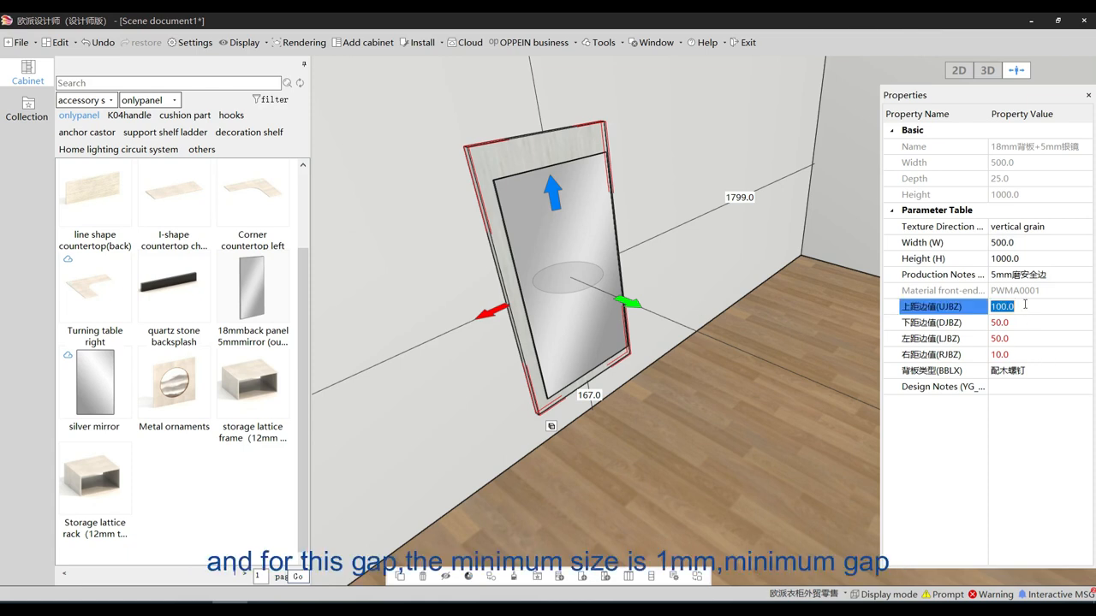
text(1)
click(1019, 324)
text(1)
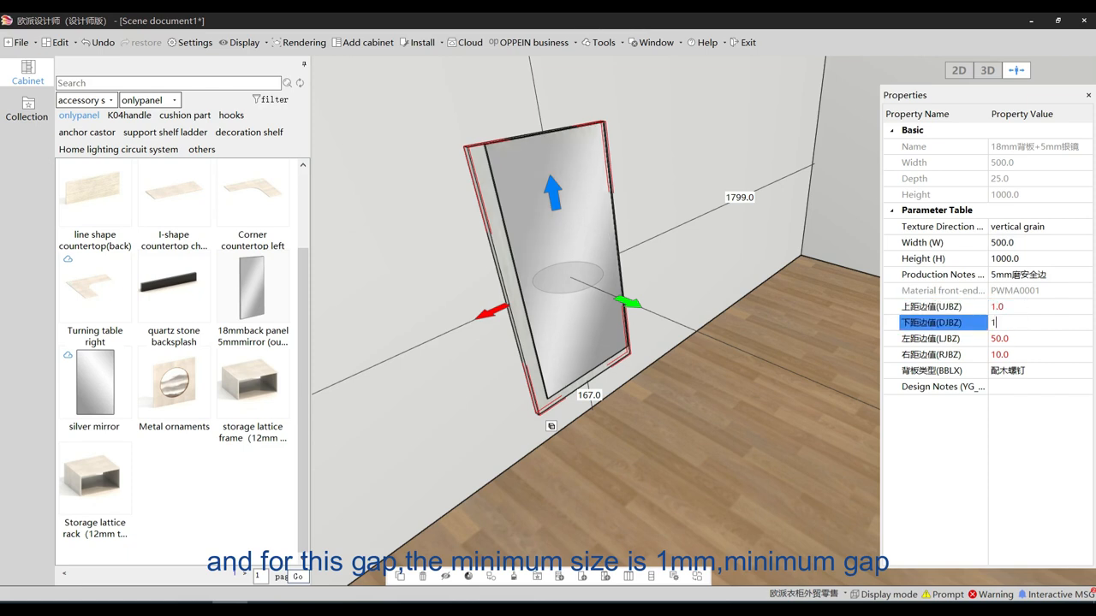
key(Return)
click(1031, 339)
text(1)
key(Return)
click(1030, 354)
text(1)
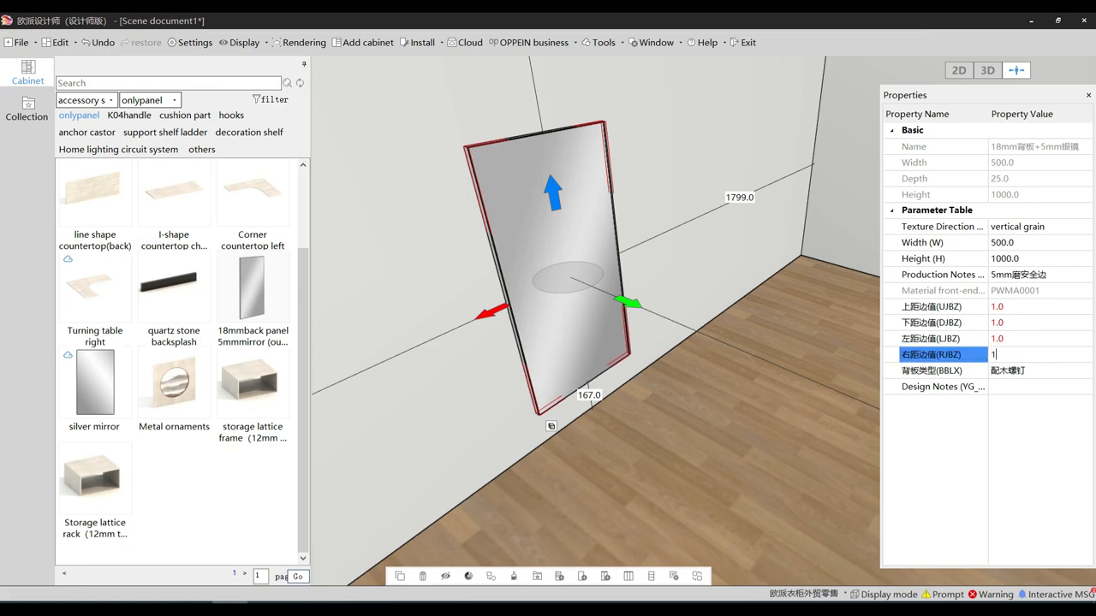
key(Return)
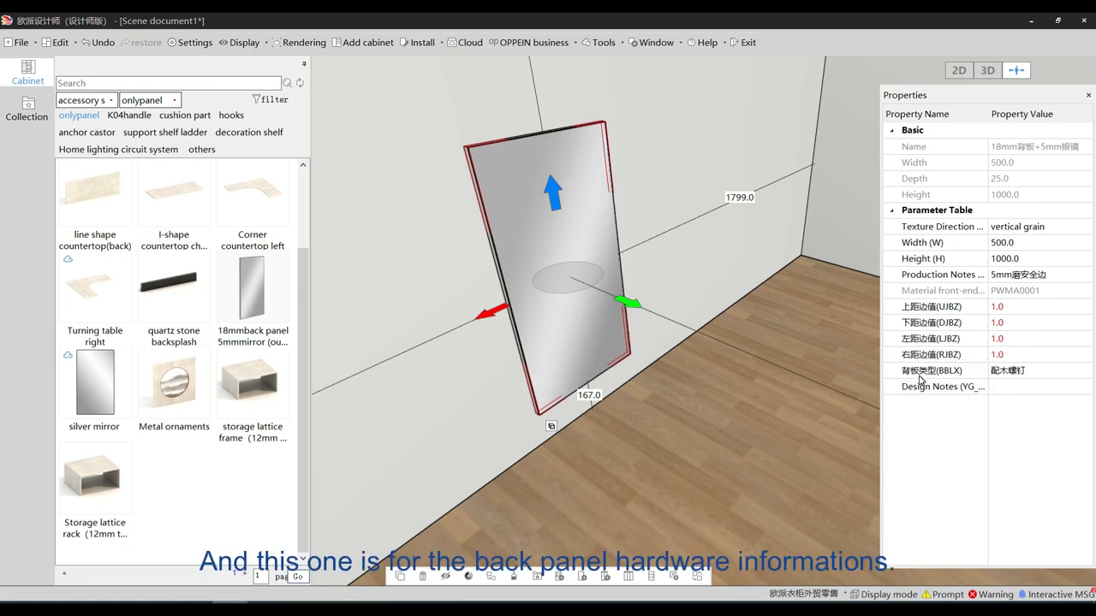
Set the mirrored panel's back panel type (BBLX) to no hardware.
click(1061, 375)
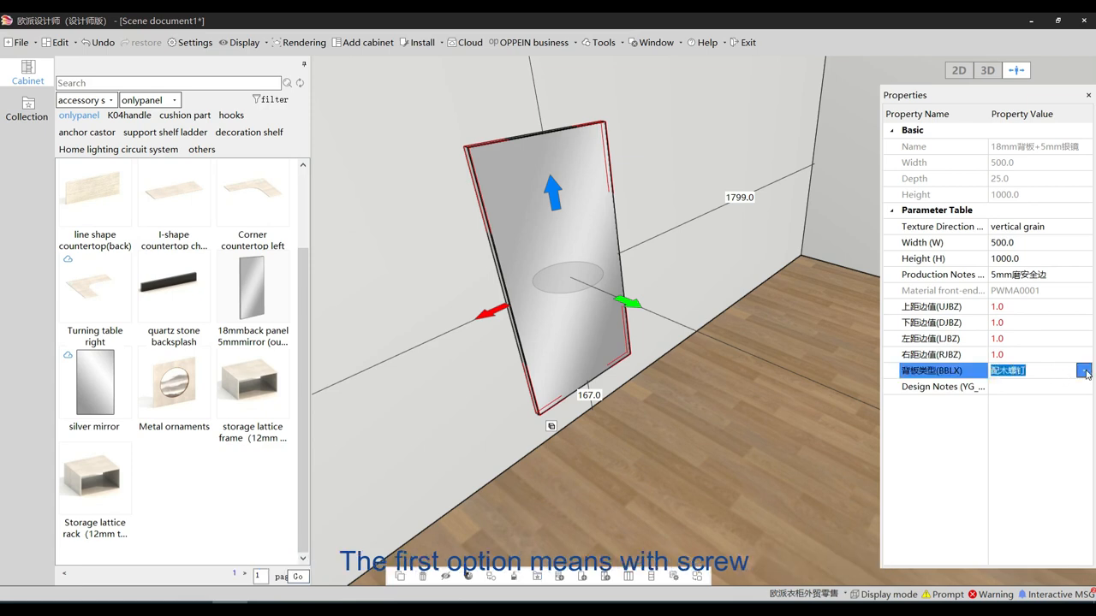
click(1083, 370)
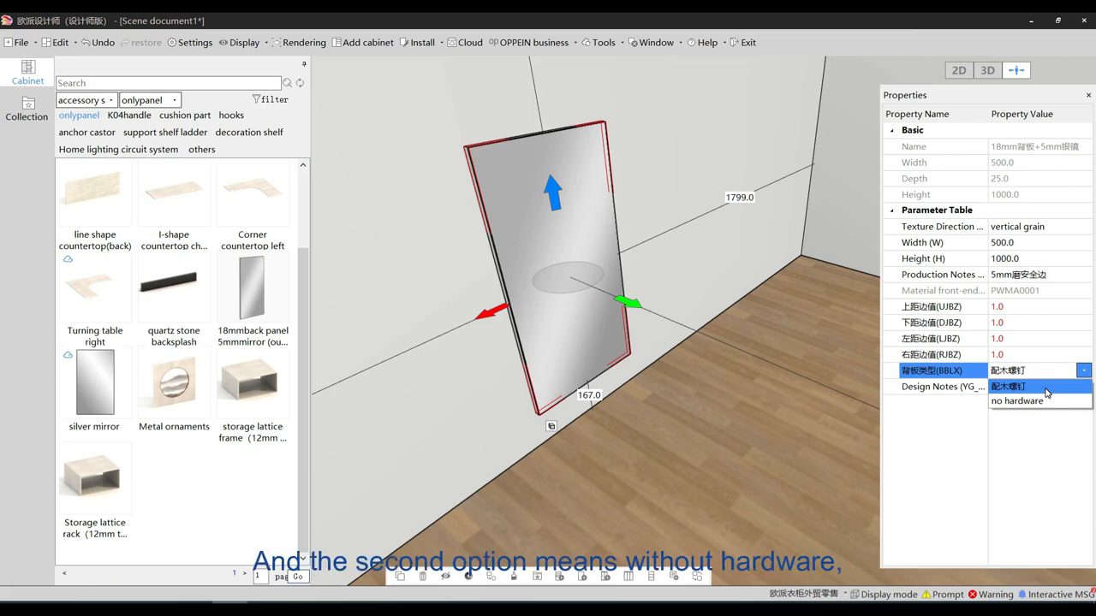
click(1053, 401)
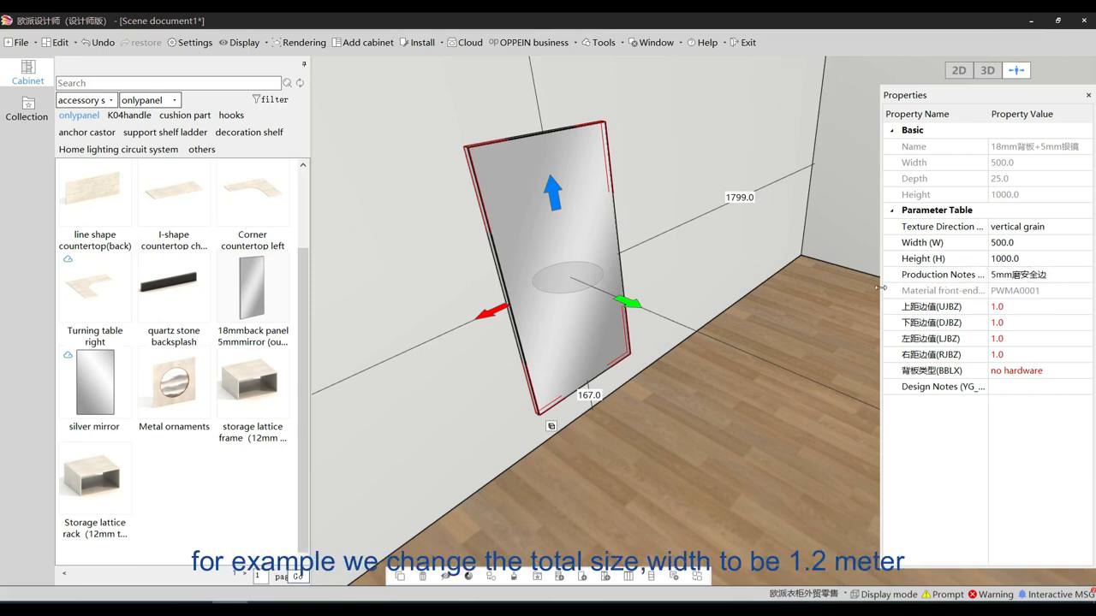
Resize the mirrored back panel to a width of 1200 mm and a height of 1800 mm.
click(1046, 245)
text(12)
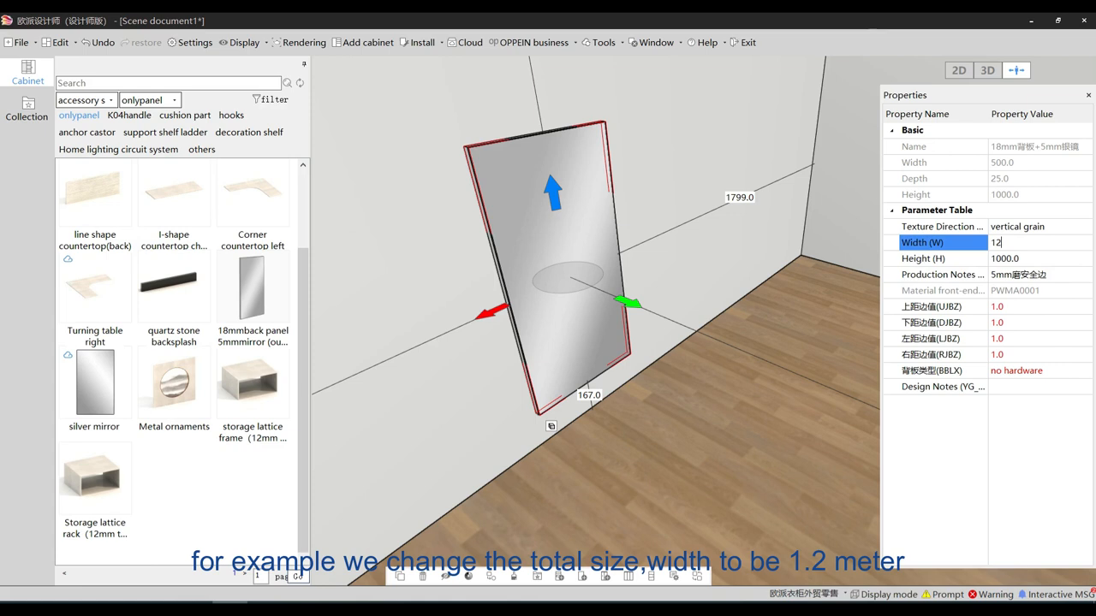
text(00)
key(Return)
click(1051, 266)
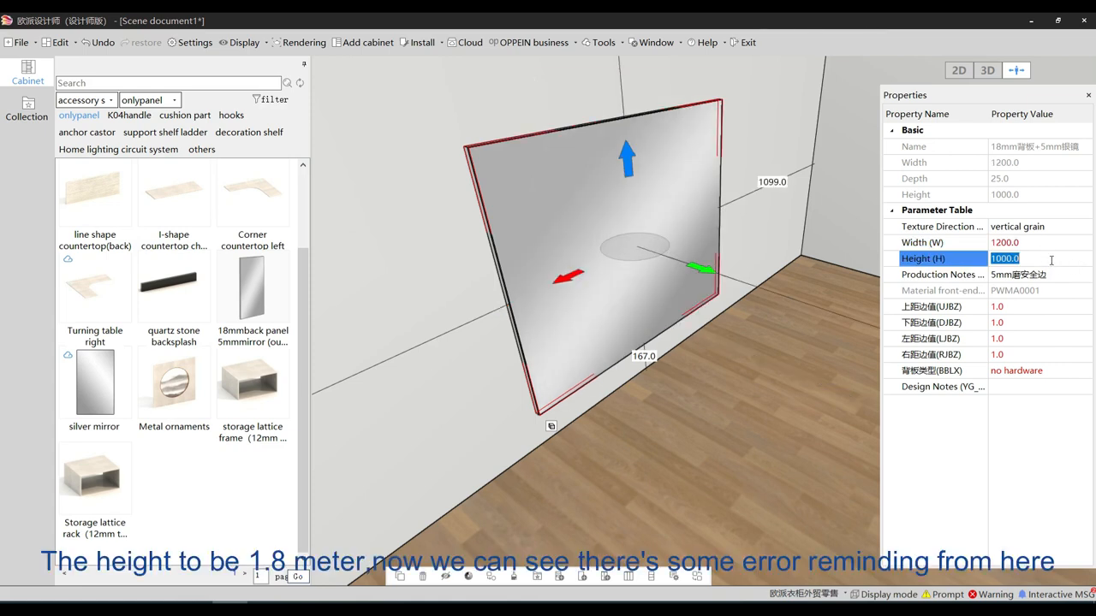
text(1)
key(Return)
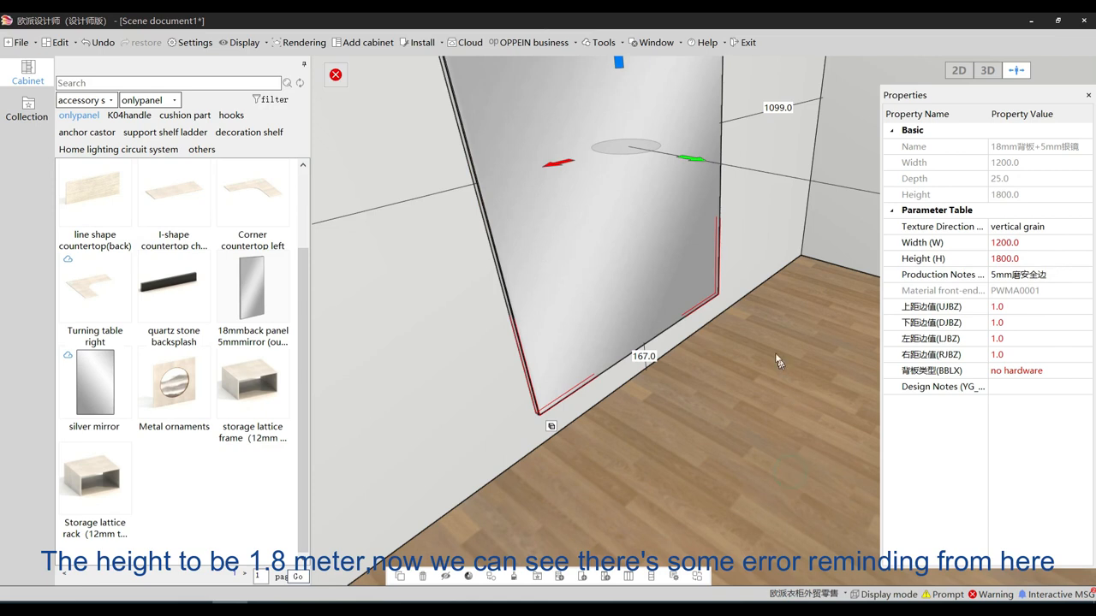
scroll(738, 301, up, 3)
scroll(738, 302, down, 4)
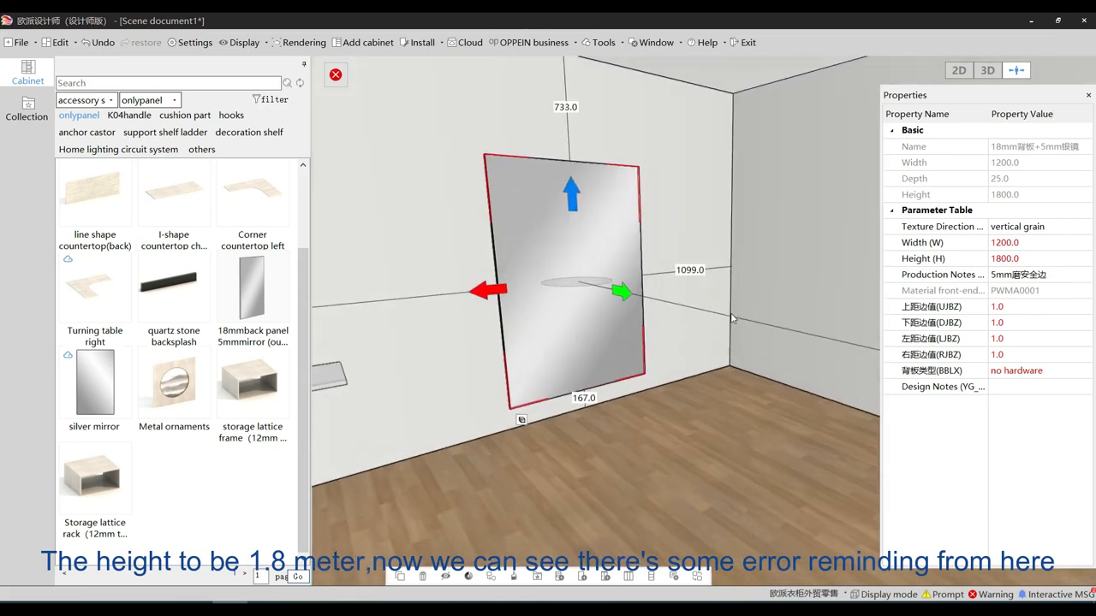
Open the process inspection warning list, select the silver mirror entry and close the list.
click(336, 75)
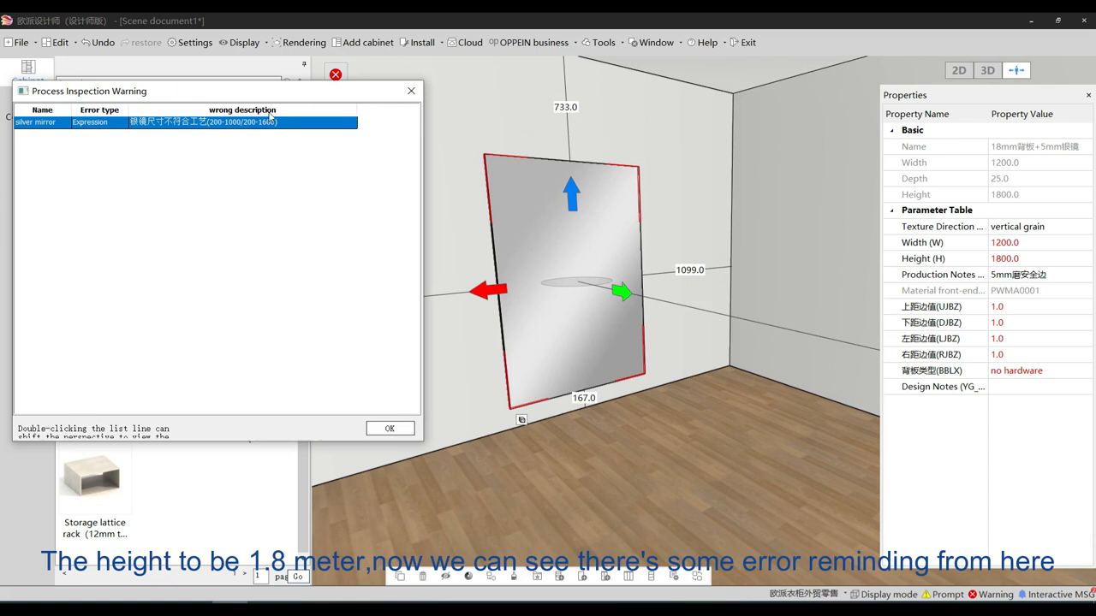
click(172, 124)
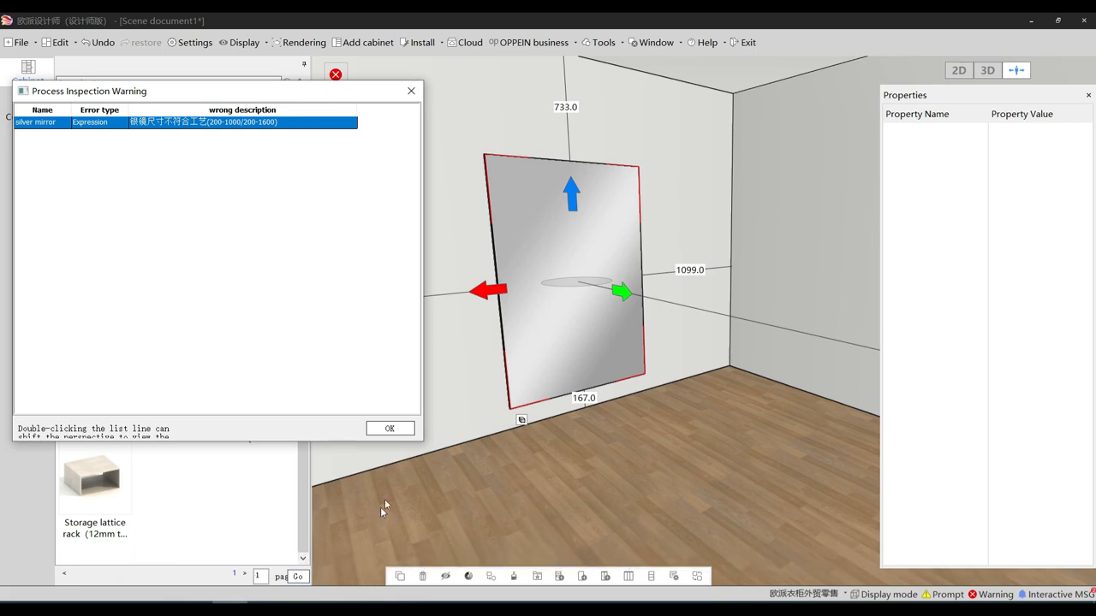
click(390, 428)
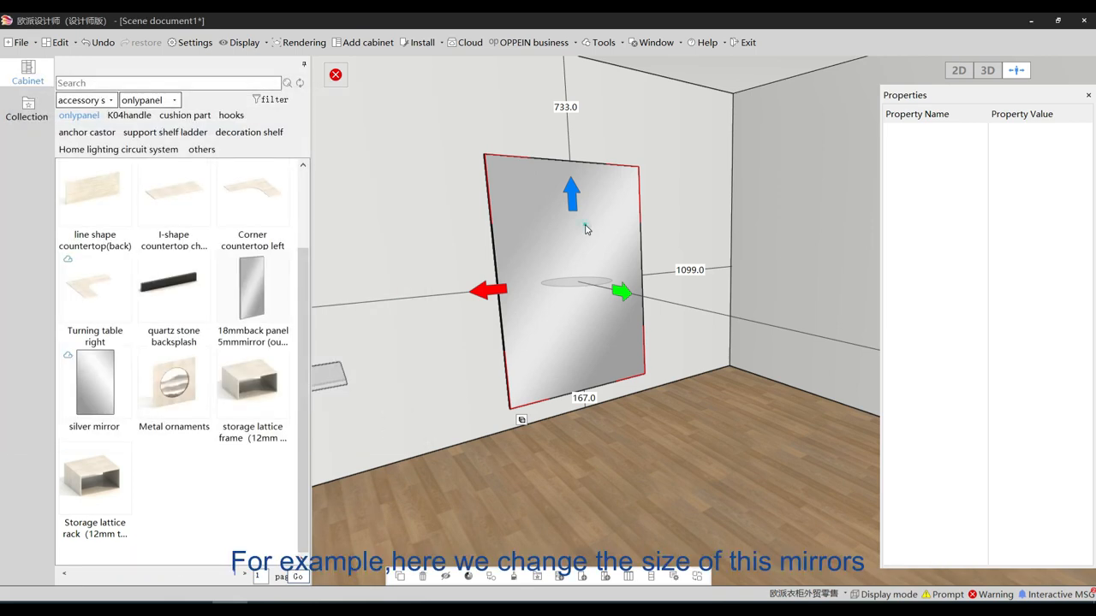
Set the mirrored back panel's top edge gap (UJBZ) to 100 mm and bottom edge gap (DJBZ) to 150 mm.
click(585, 229)
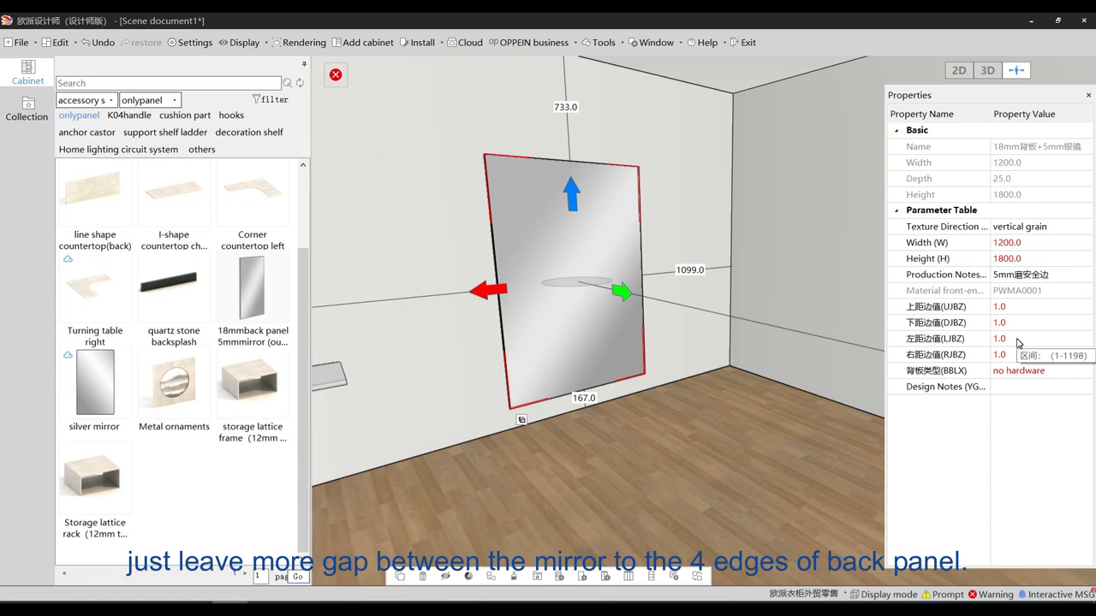
click(1028, 308)
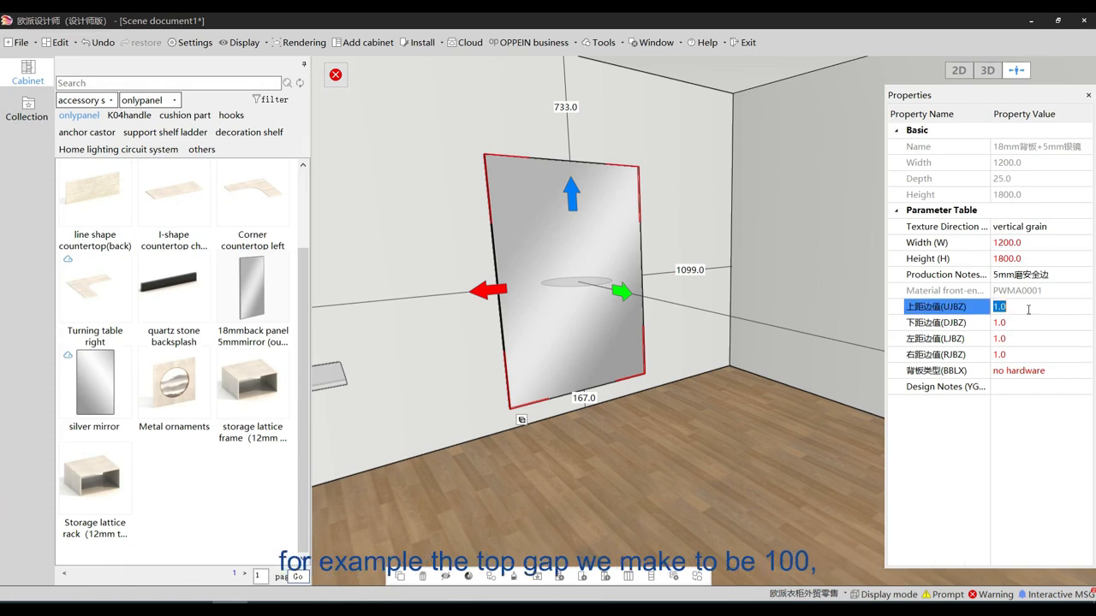
text(100)
key(Return)
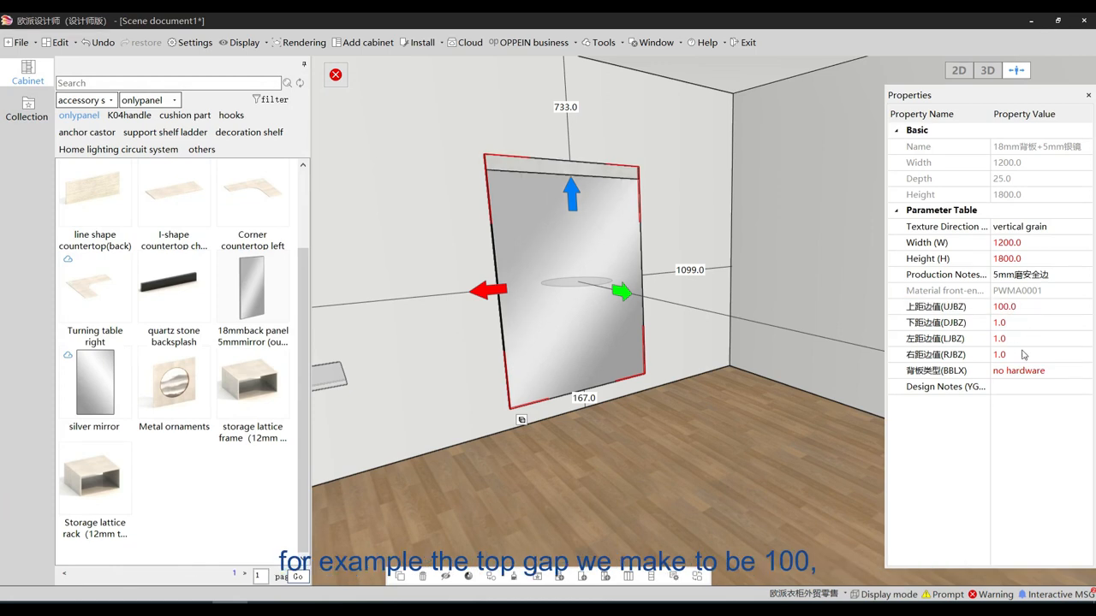
click(1025, 356)
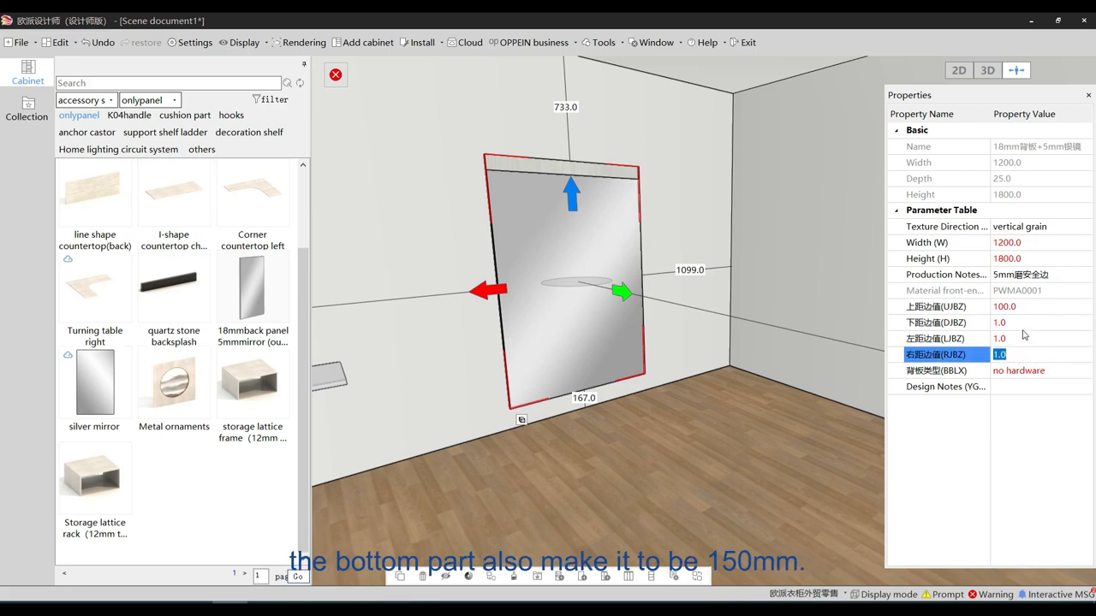
click(1023, 325)
text(100)
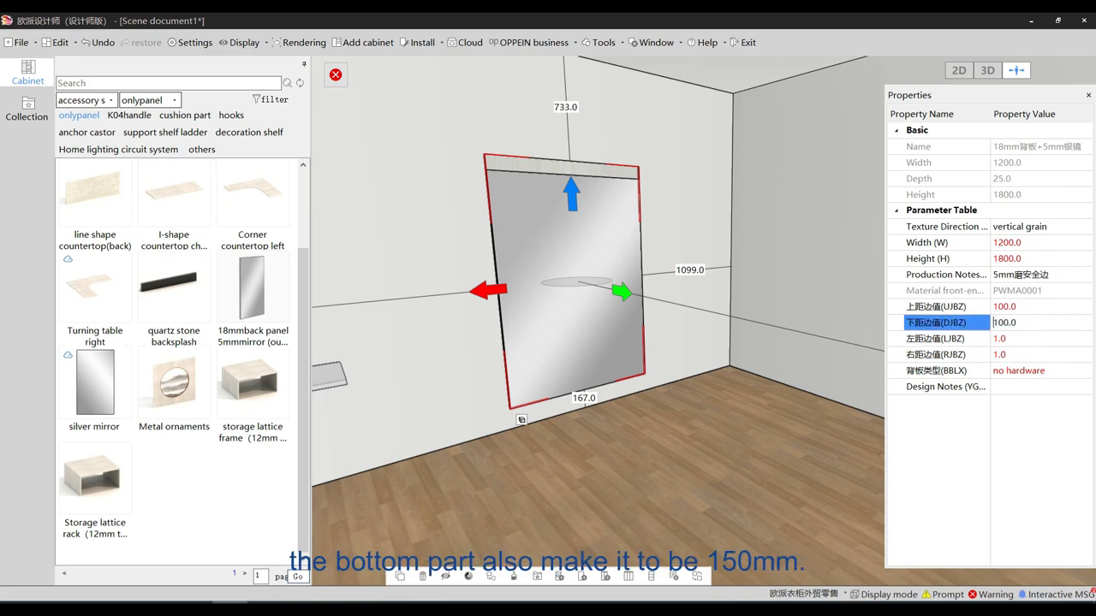
key(Return)
click(1024, 326)
text(150)
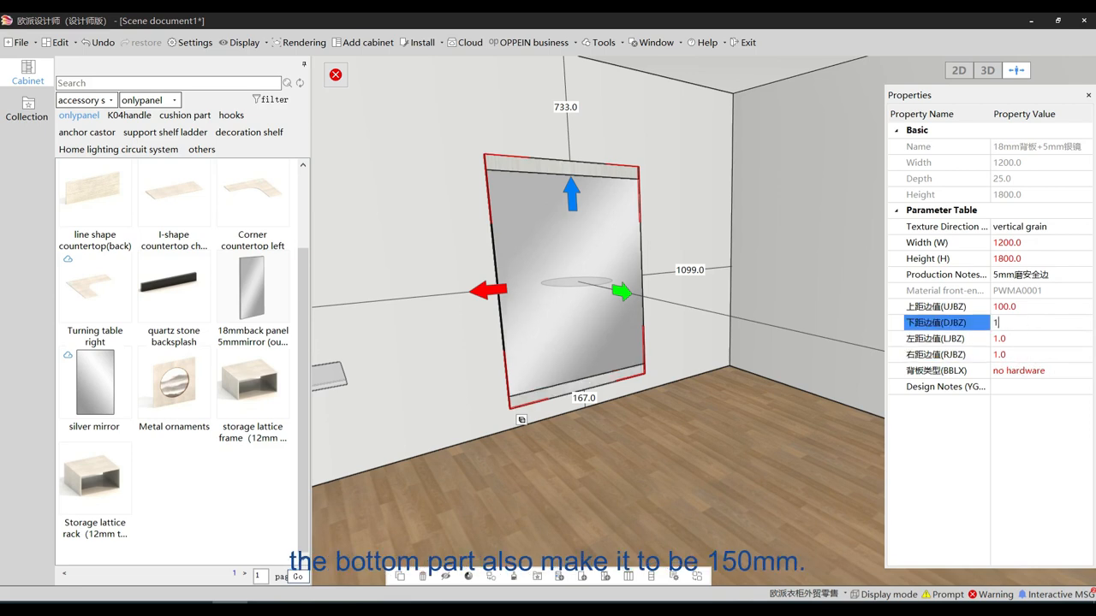
key(Return)
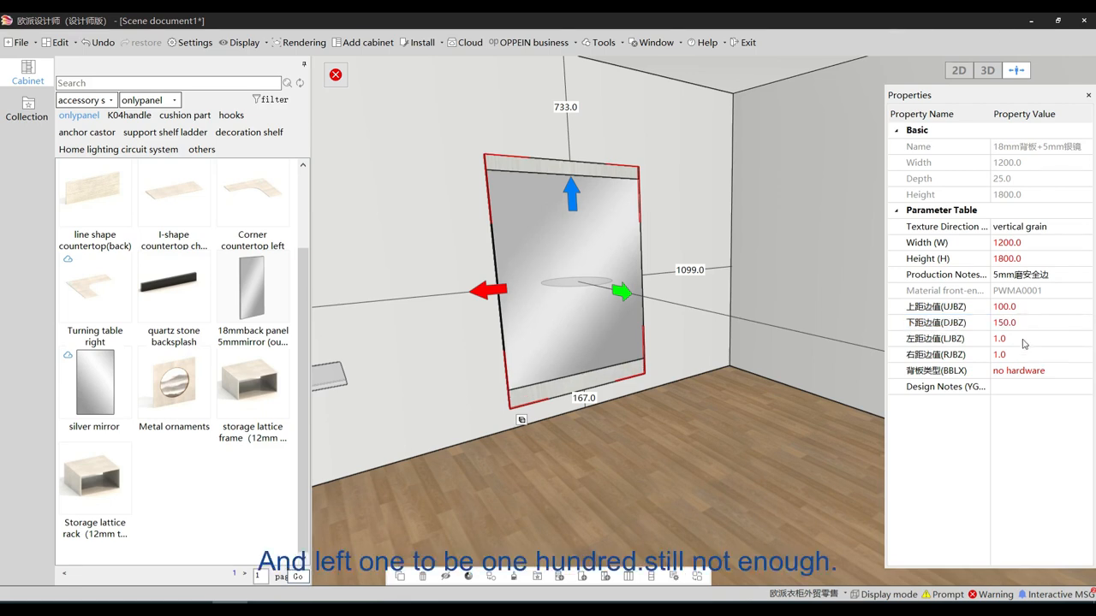
Set the mirrored panel's left edge gap (LJBZ) to 100 mm and recheck the process inspection list.
click(1029, 313)
click(1021, 338)
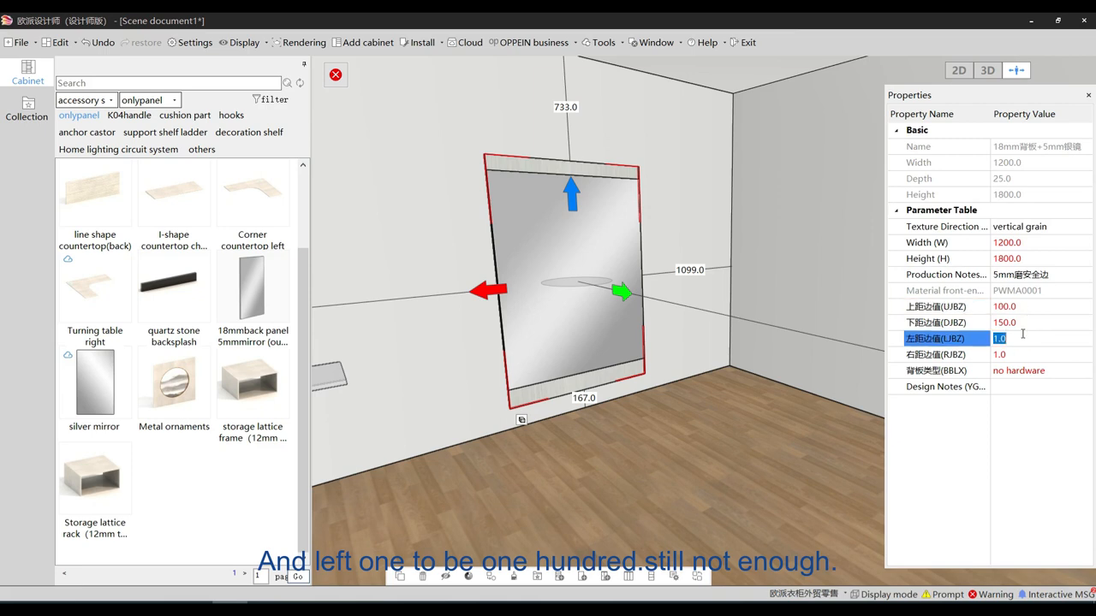
text(100)
key(Return)
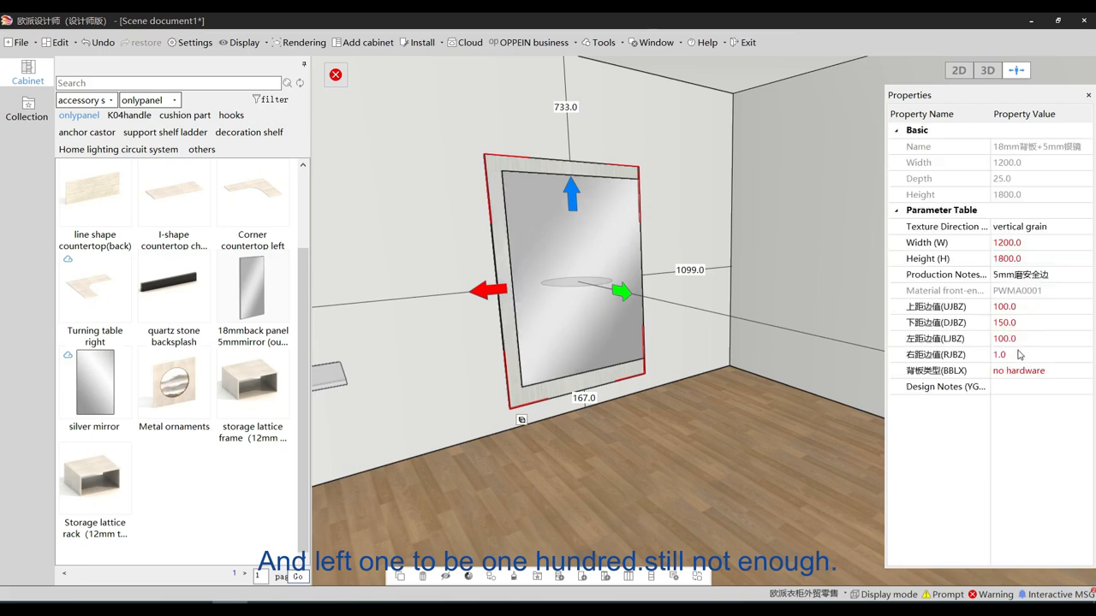
click(335, 74)
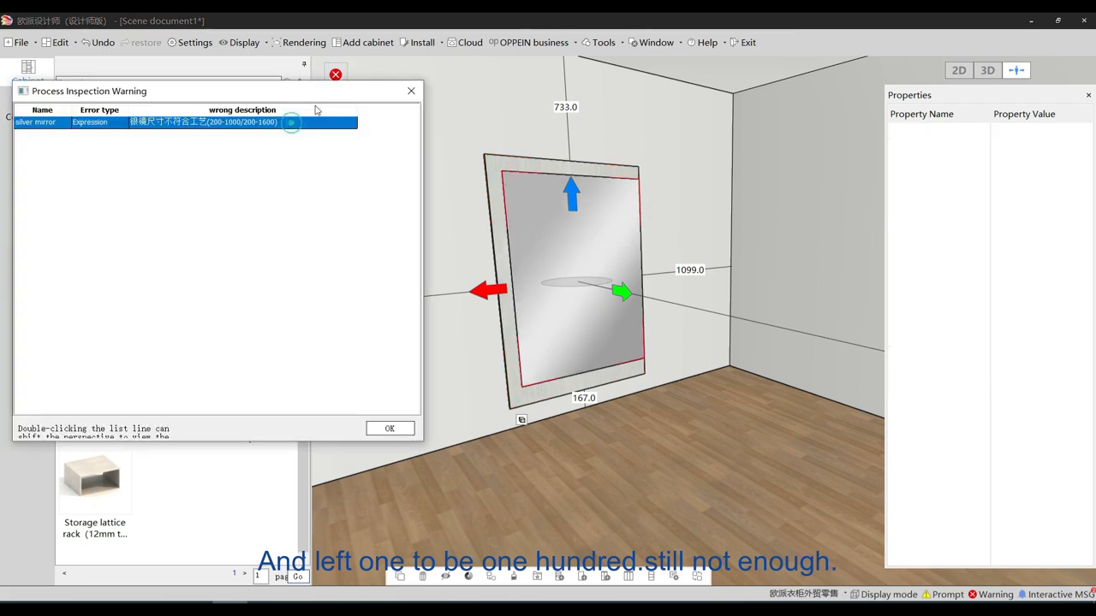
click(411, 91)
Set the mirrored panel's top, bottom and left edge gaps to 200 mm each.
click(500, 159)
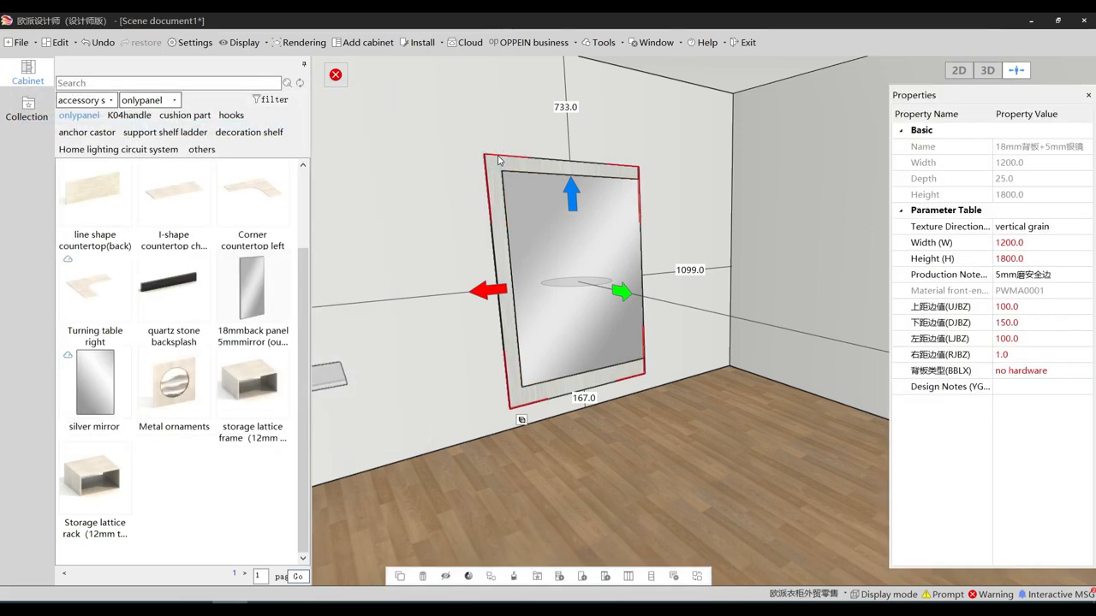
click(1034, 308)
text(200.0)
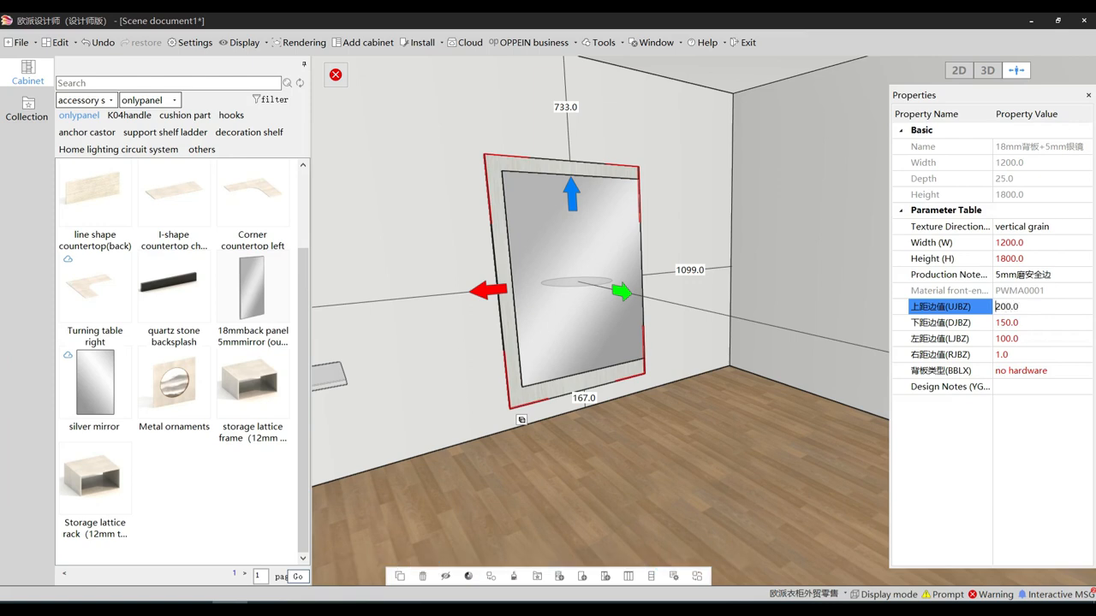
key(Return)
click(1029, 323)
text(200)
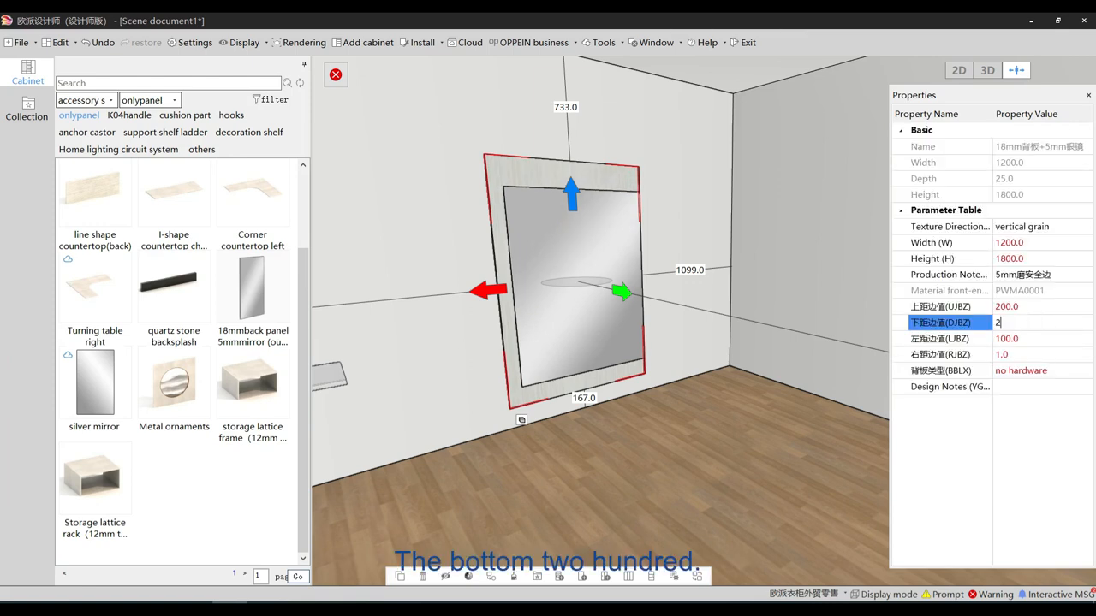
key(Return)
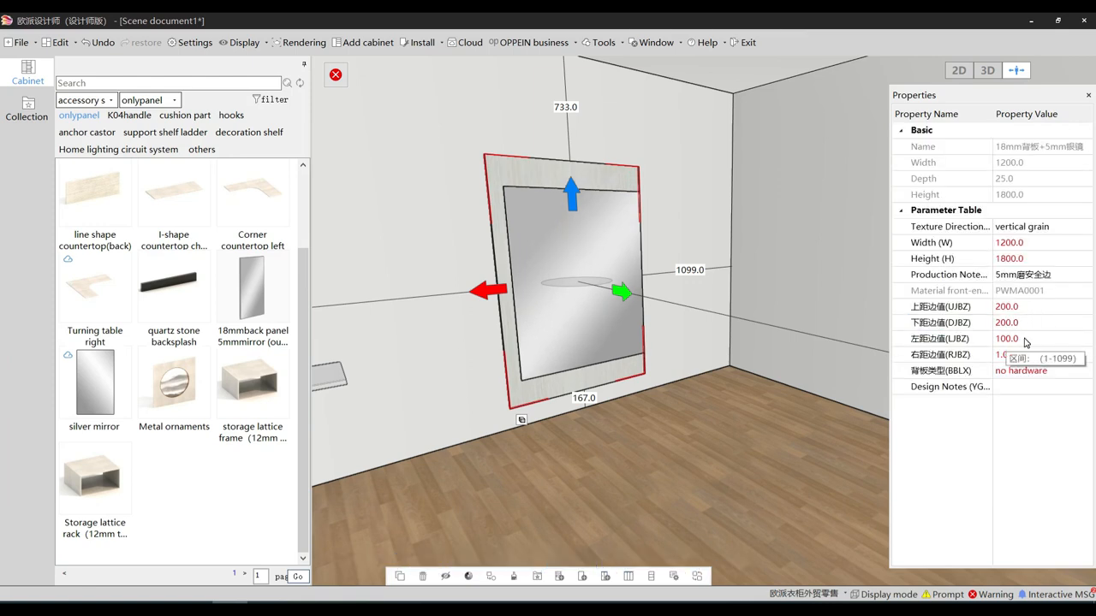
click(1029, 339)
text(00)
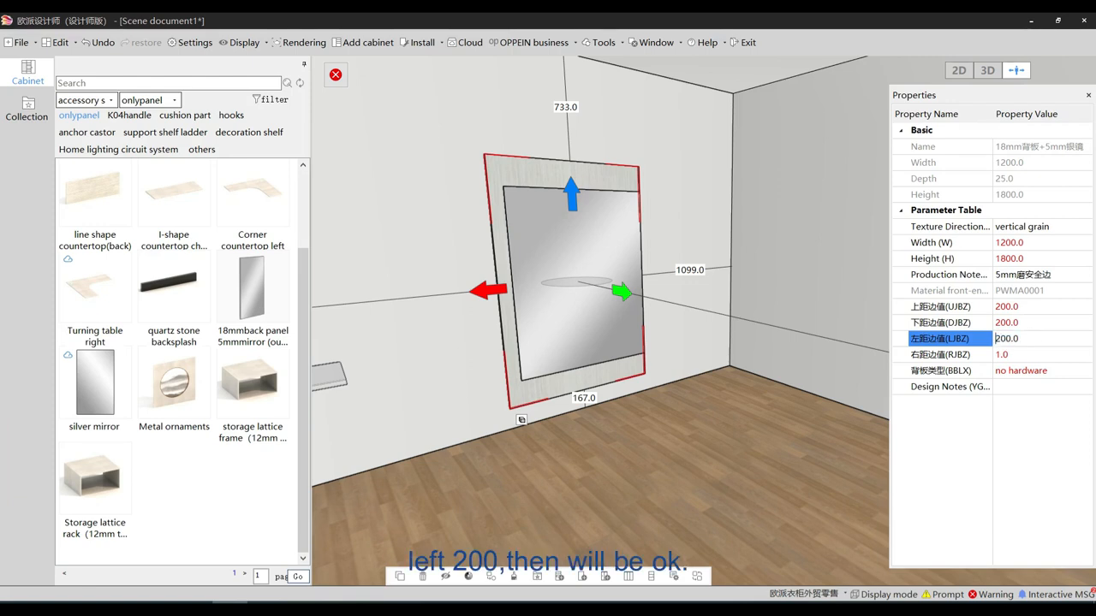
key(Return)
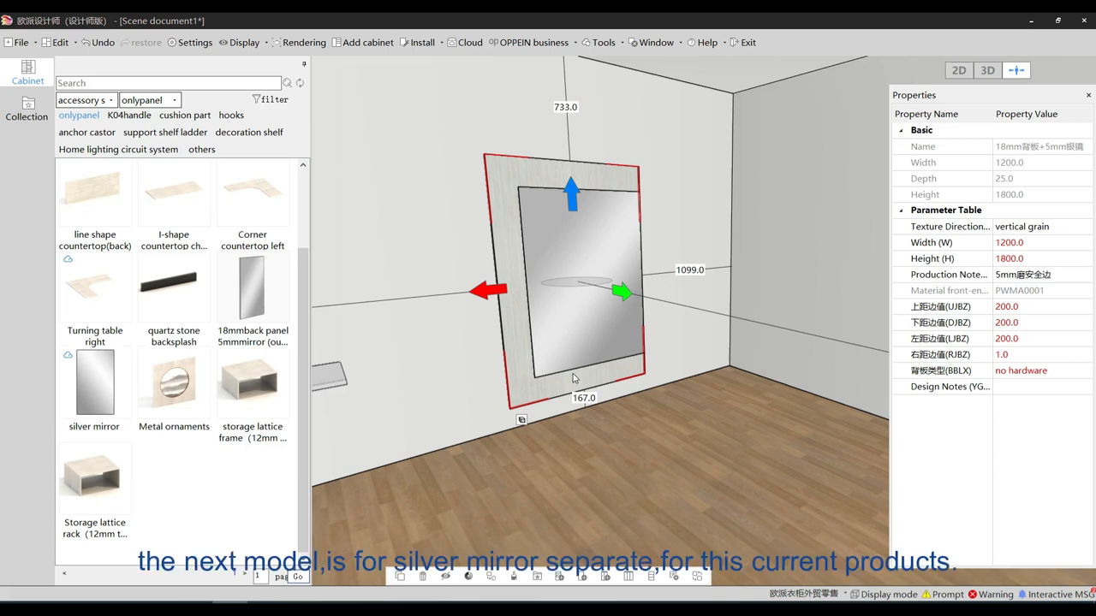
Delete the mirrored back panel and place a separate silver mirror on the wall.
click(560, 374)
key(Delete)
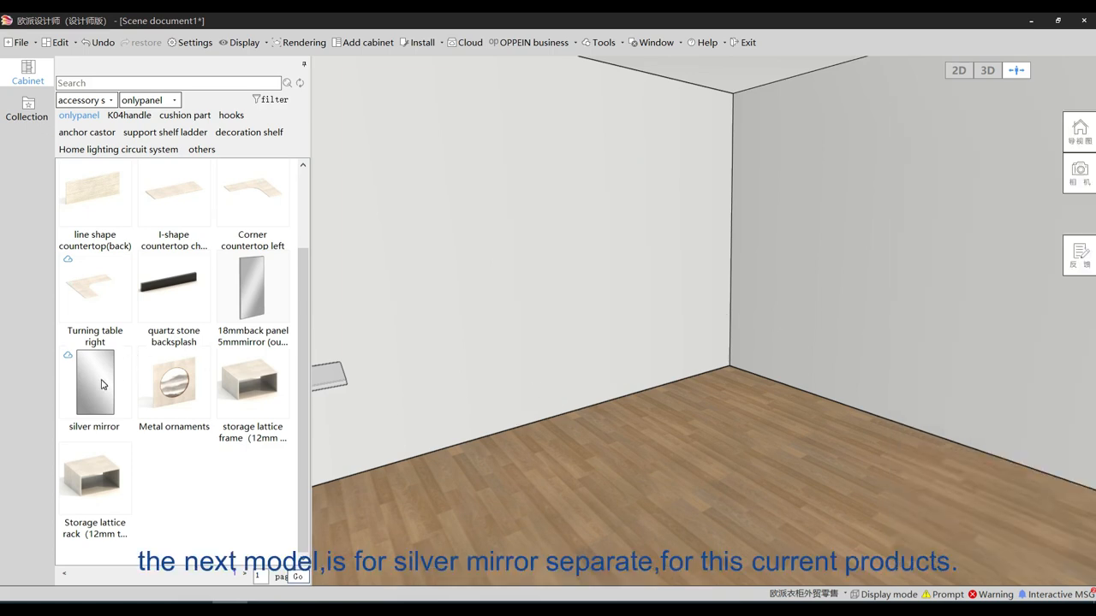
click(101, 385)
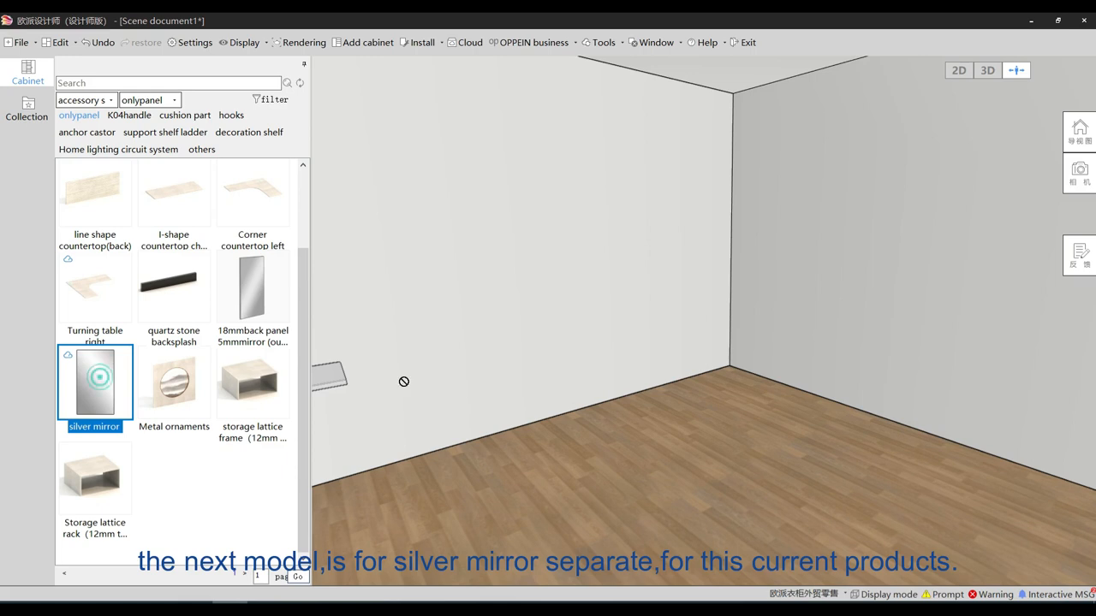
click(533, 262)
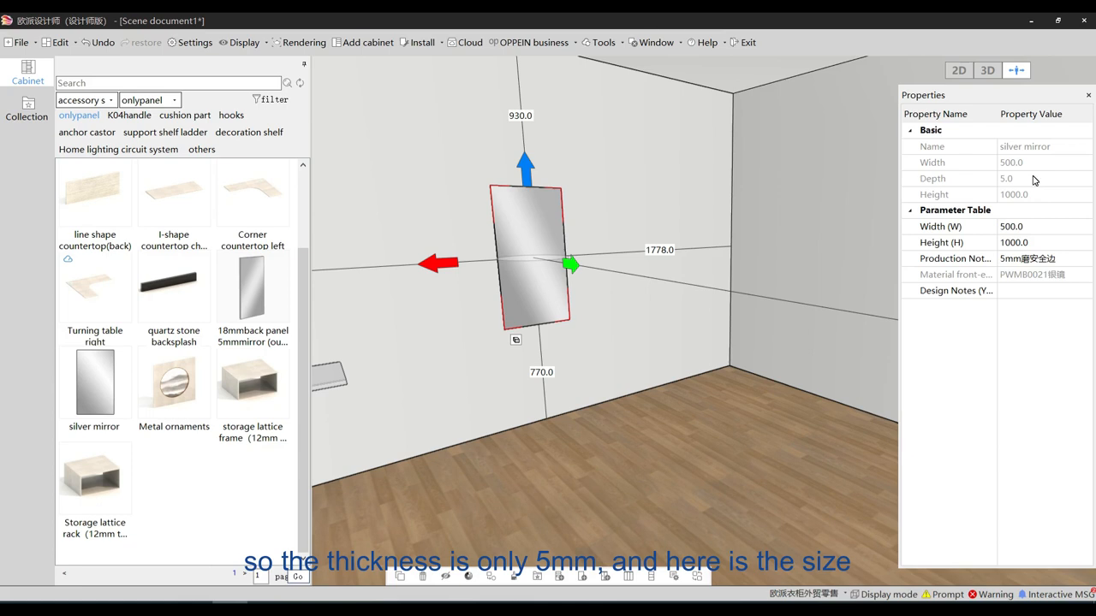
Try to resize the silver mirror to a width of 1200 mm and a height of 1800 mm.
click(1040, 227)
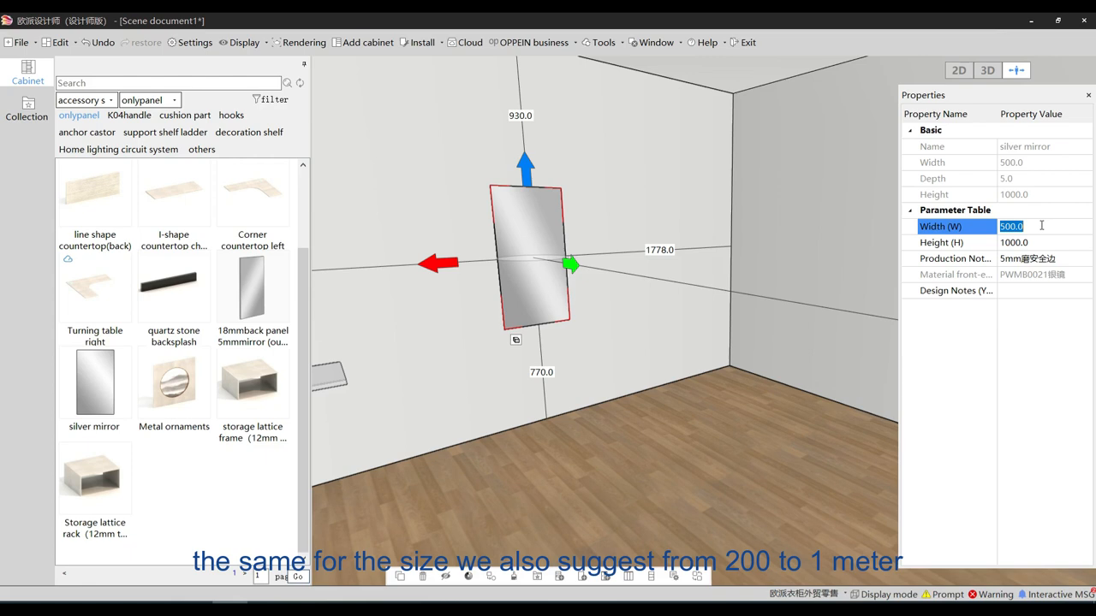
text(1200)
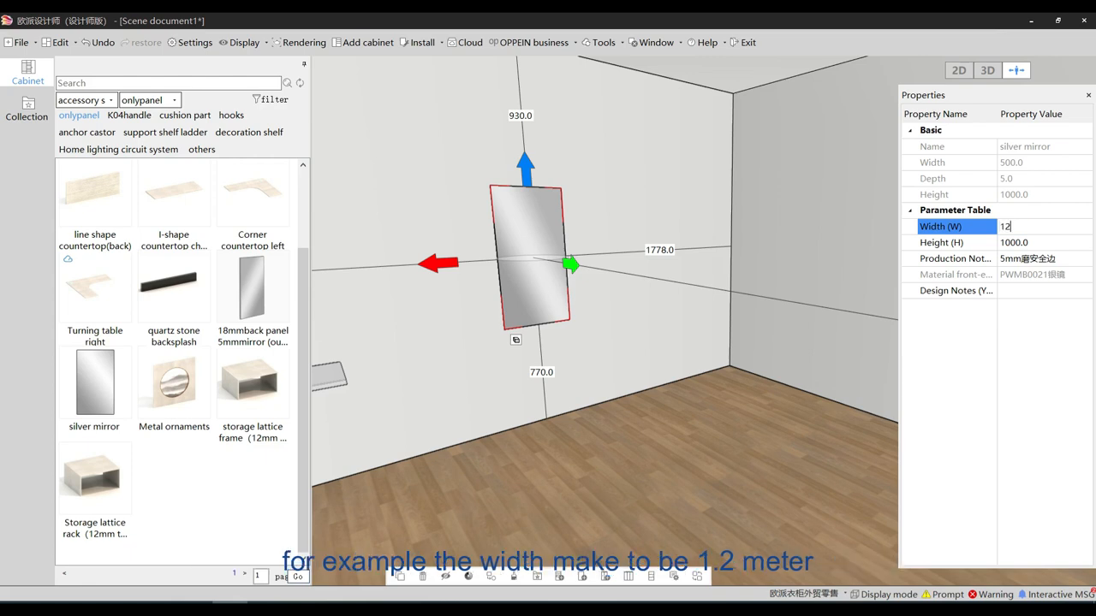
key(Return)
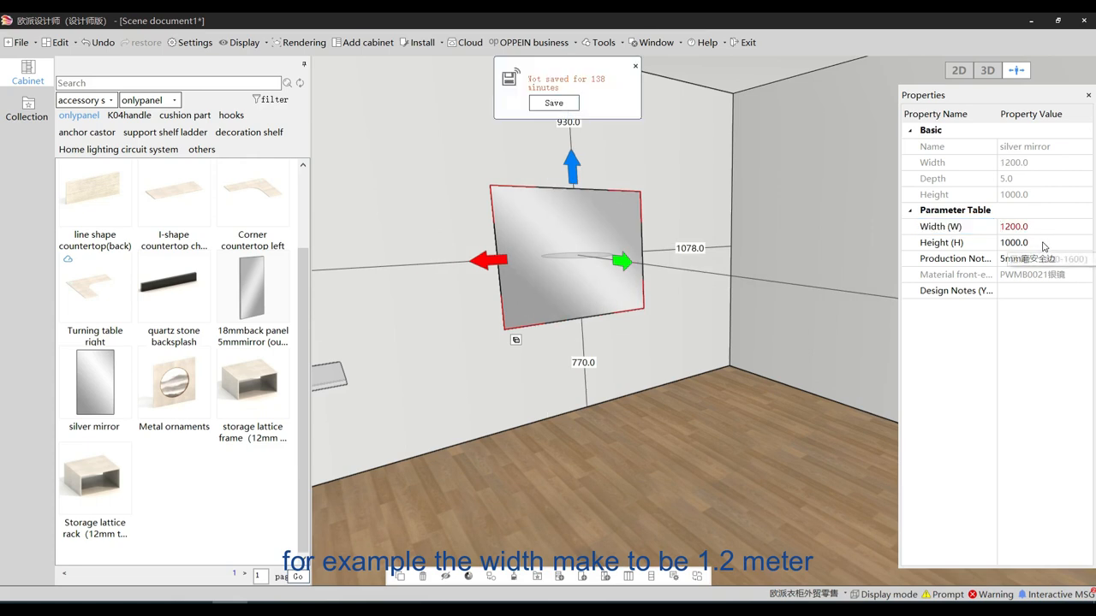
click(1042, 243)
text(1)
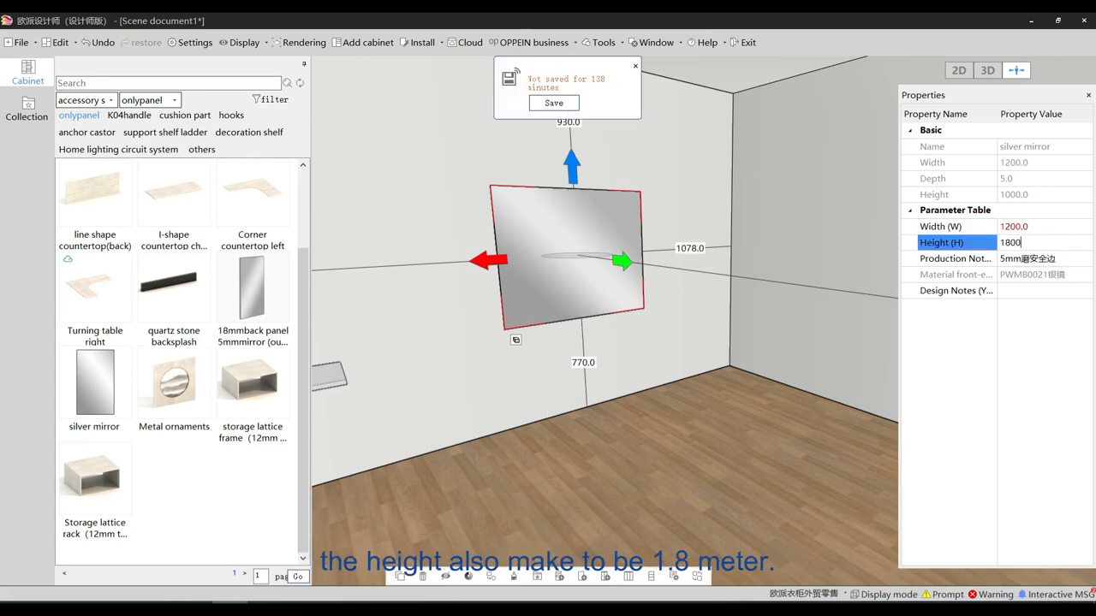
text(800)
key(Return)
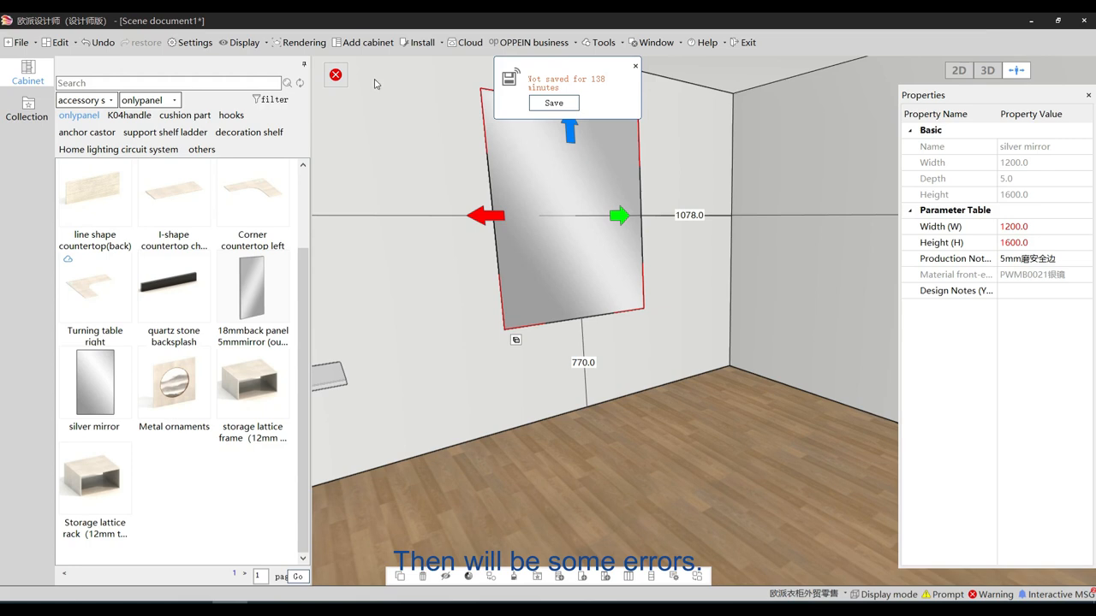
Examine the silver mirror's entry in the process inspection warnings, dismiss the save reminder and close the list.
click(335, 76)
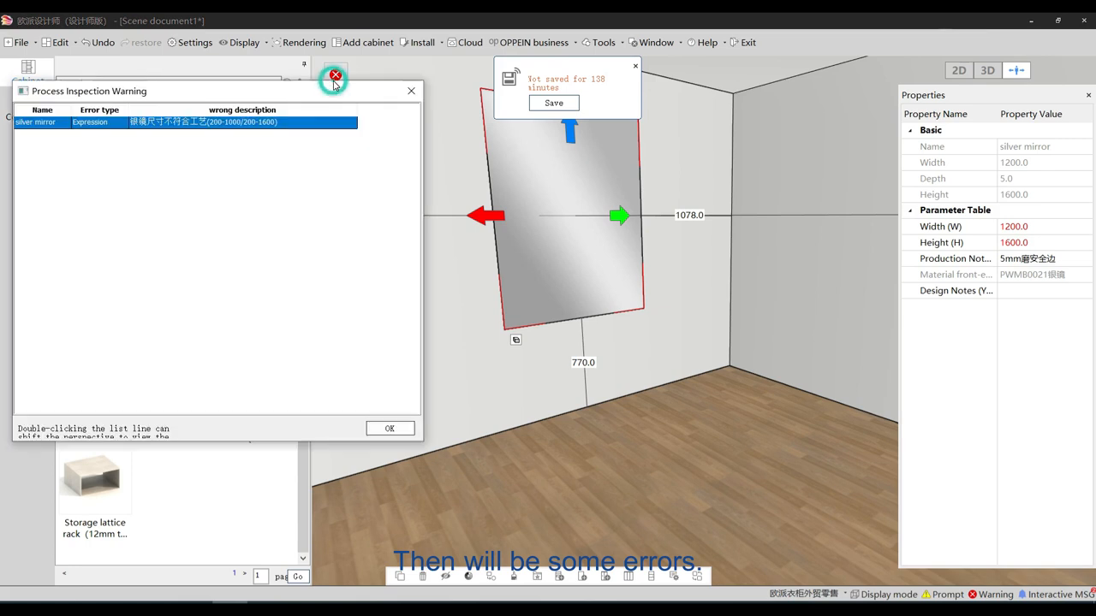
click(285, 125)
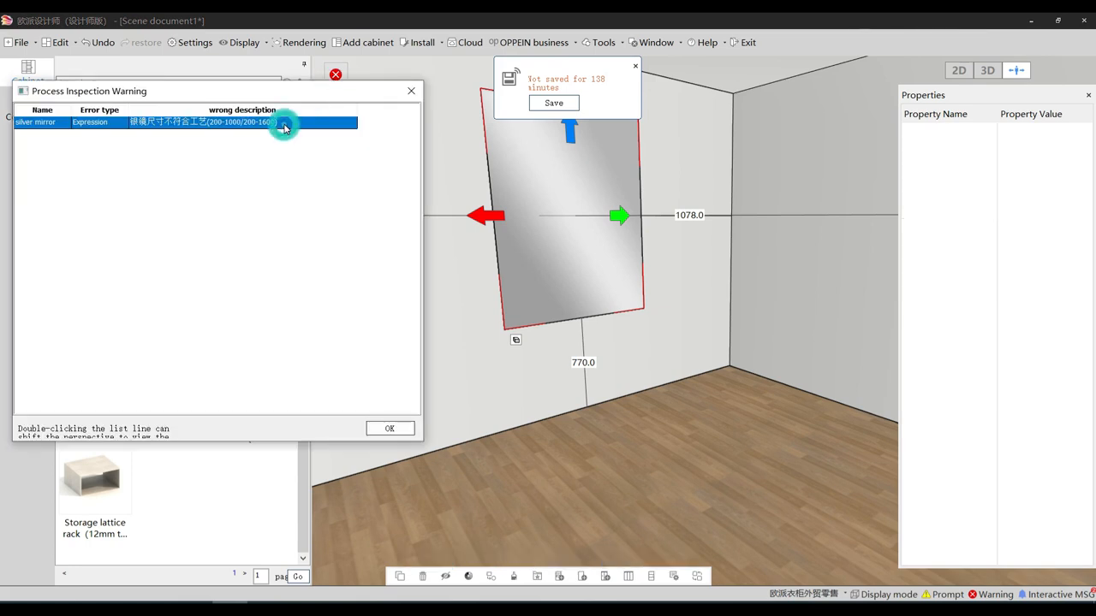
click(635, 66)
click(411, 91)
Delete the silver mirror and place a Metal ornaments panel against the wall at floor level.
click(552, 168)
key(Delete)
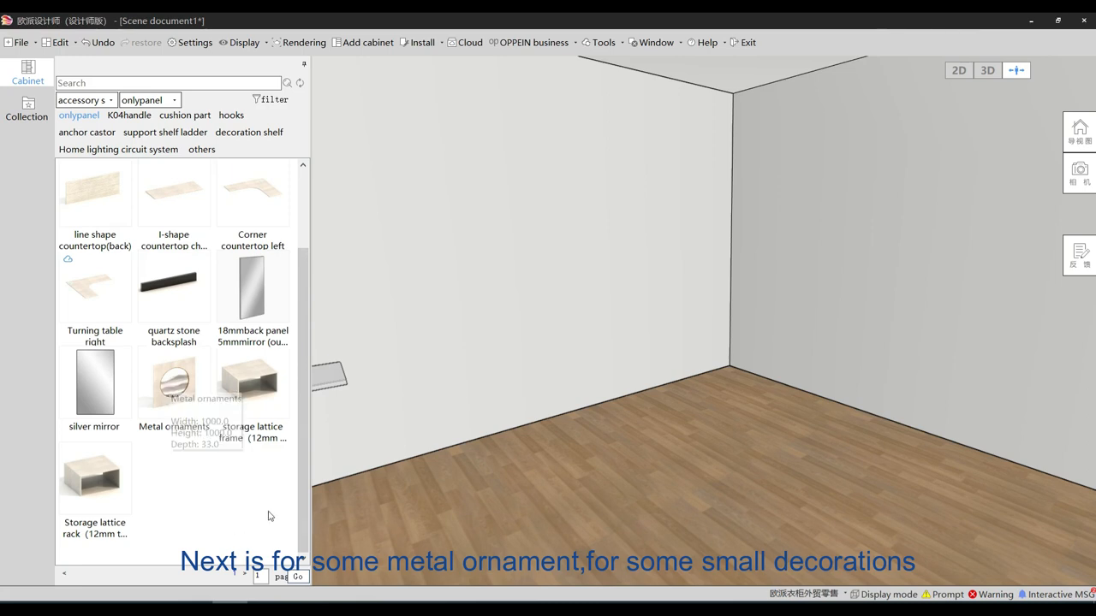
click(228, 494)
click(180, 384)
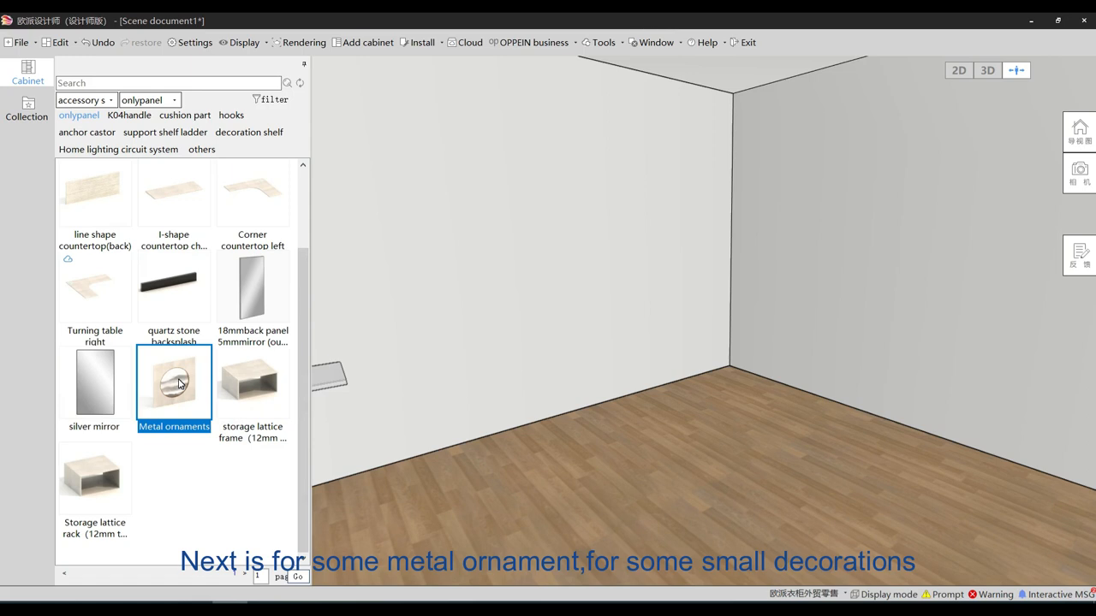
drag(180, 383, 521, 364)
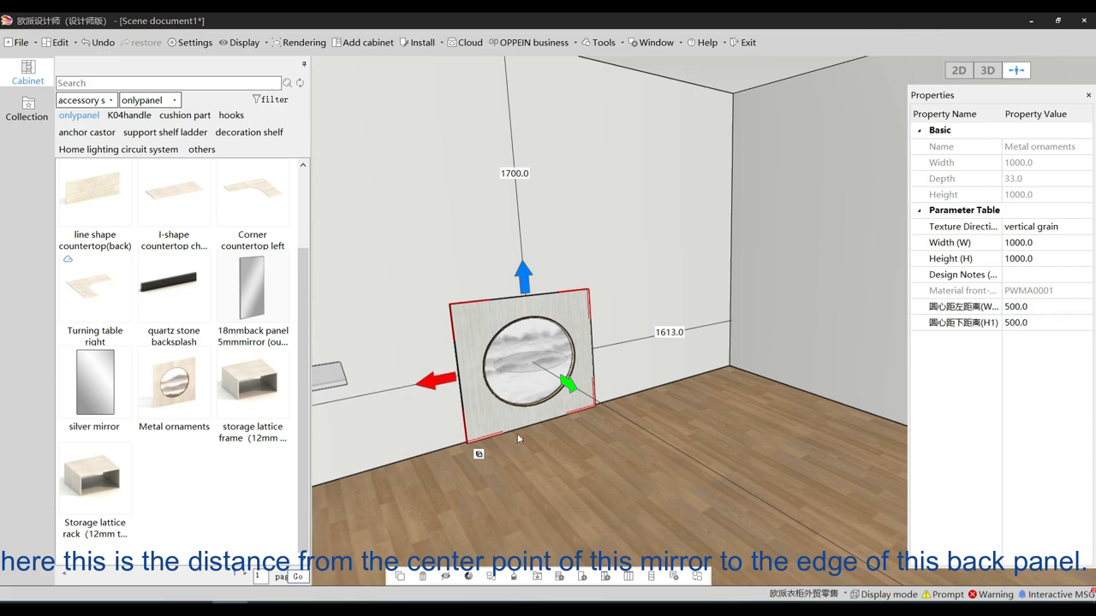
Try to set the distance from the ornament's circle centre to the panel's left edge to 300 mm.
click(1035, 307)
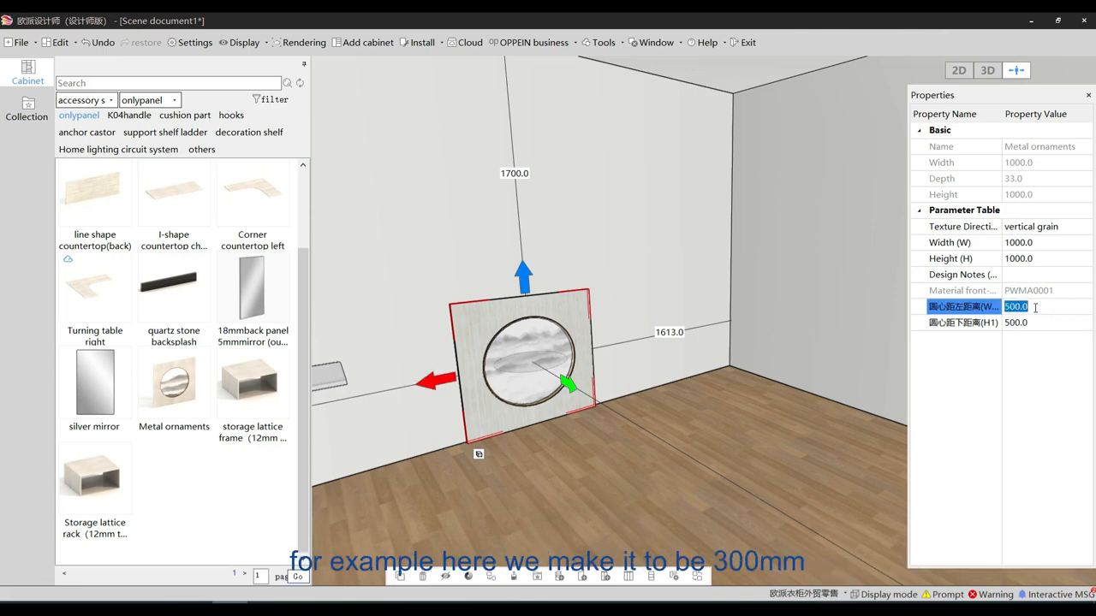
text(300.0)
key(Return)
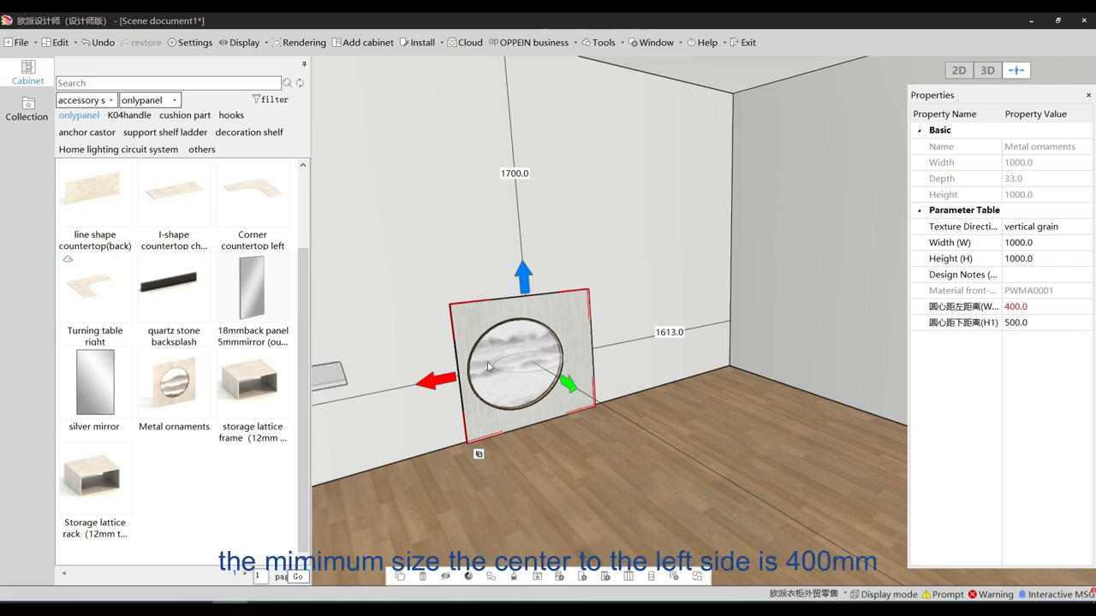
click(1045, 309)
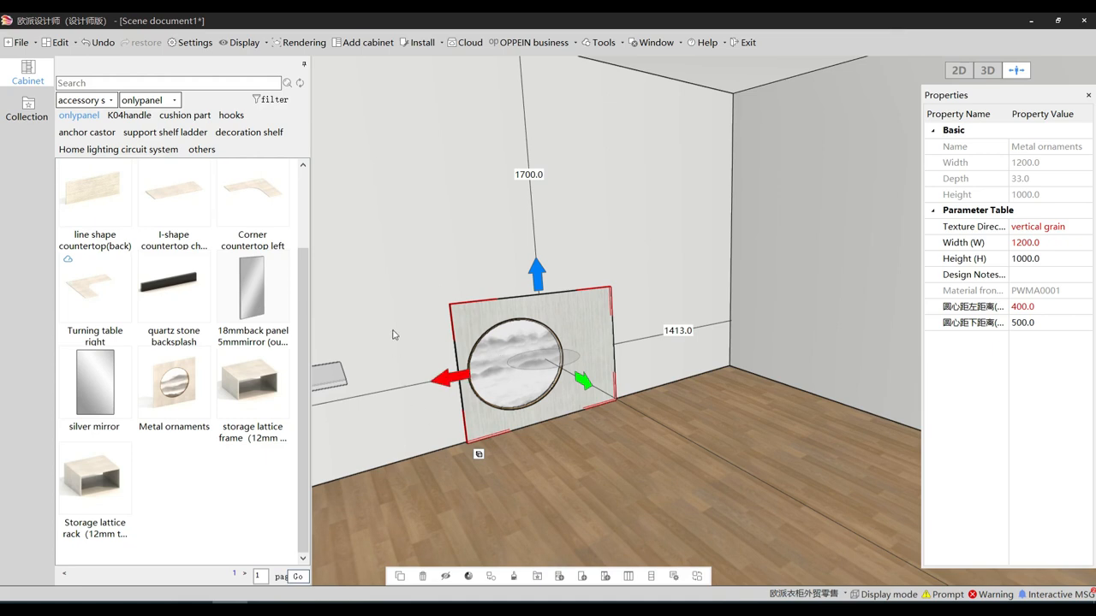
Place a storage lattice frame (12mm side cover top) on the wall and a Storage lattice rack beside it.
right_drag(473, 351, 376, 400)
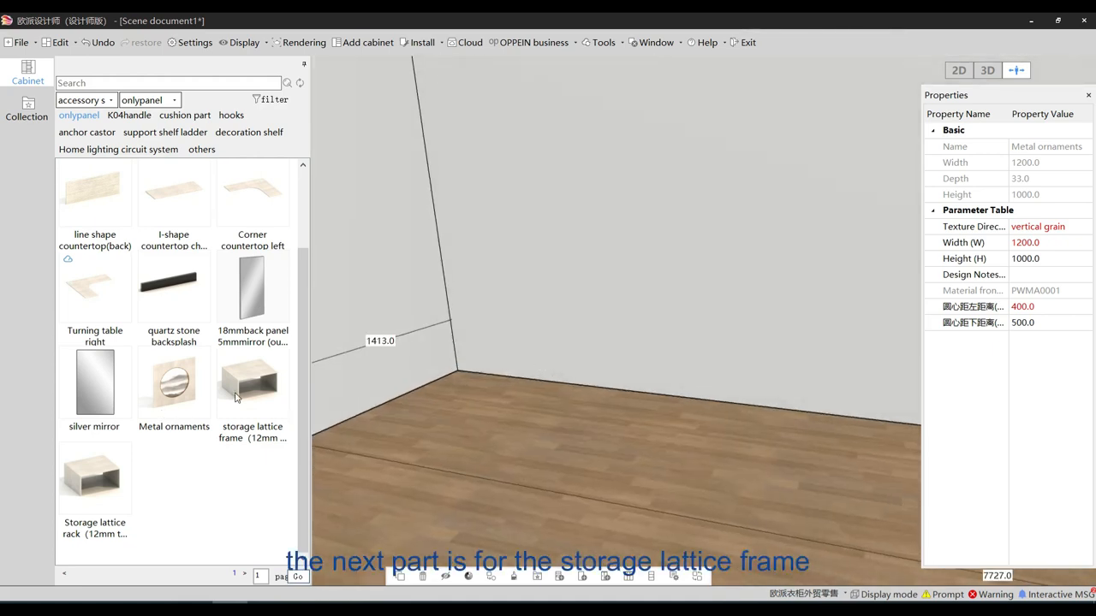
click(260, 390)
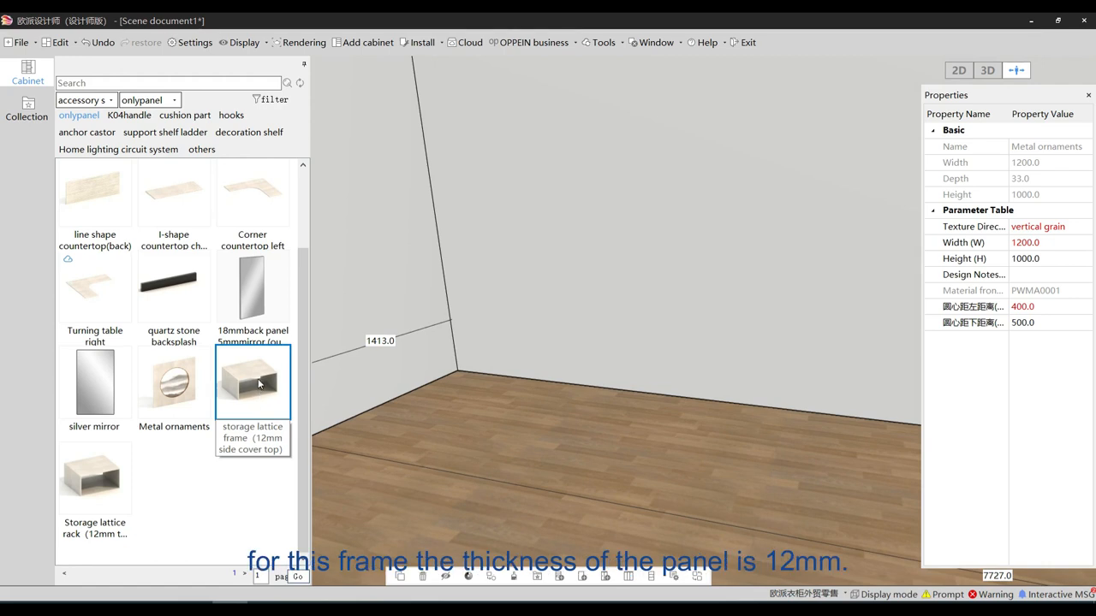
click(260, 383)
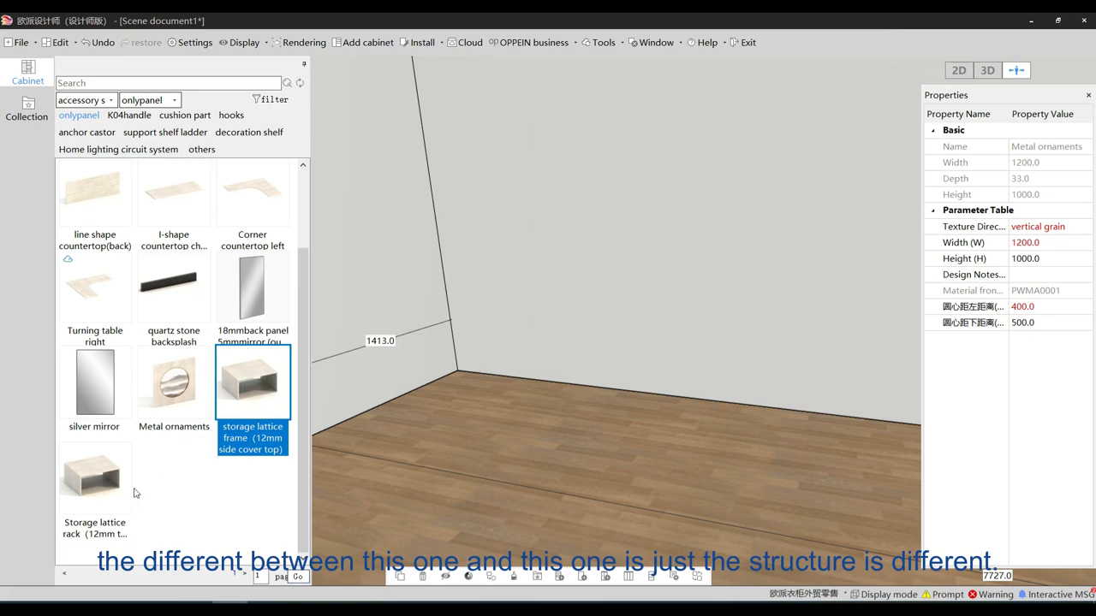
click(106, 486)
drag(277, 383, 561, 249)
drag(549, 301, 553, 213)
drag(91, 482, 737, 310)
click(571, 400)
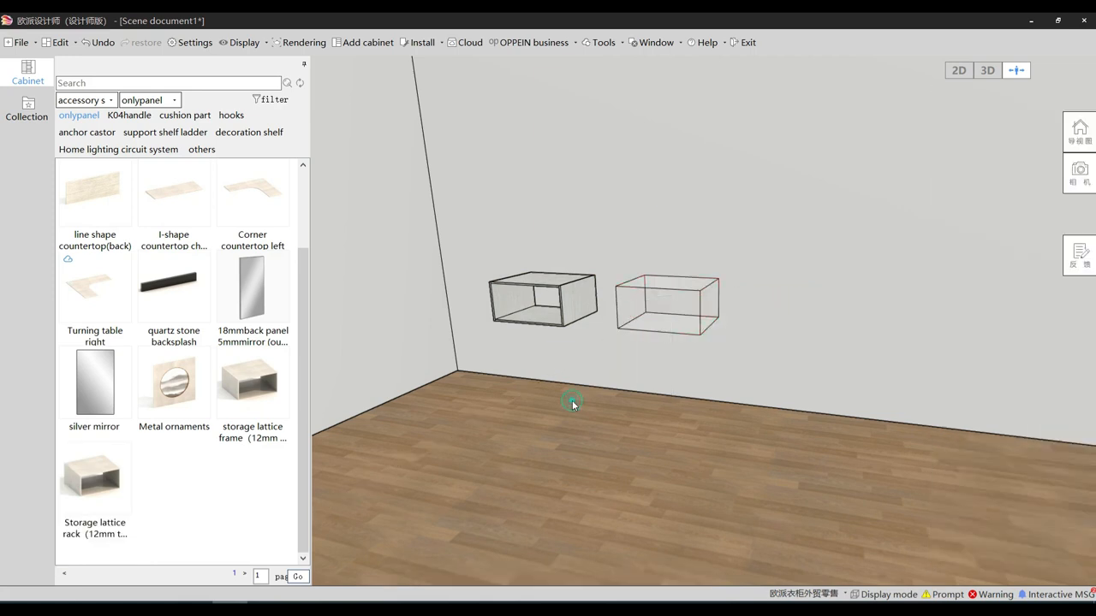
Compare the panel structure of the two storage lattice units and check the side panel's thickness in its properties.
scroll(568, 407, up, 3)
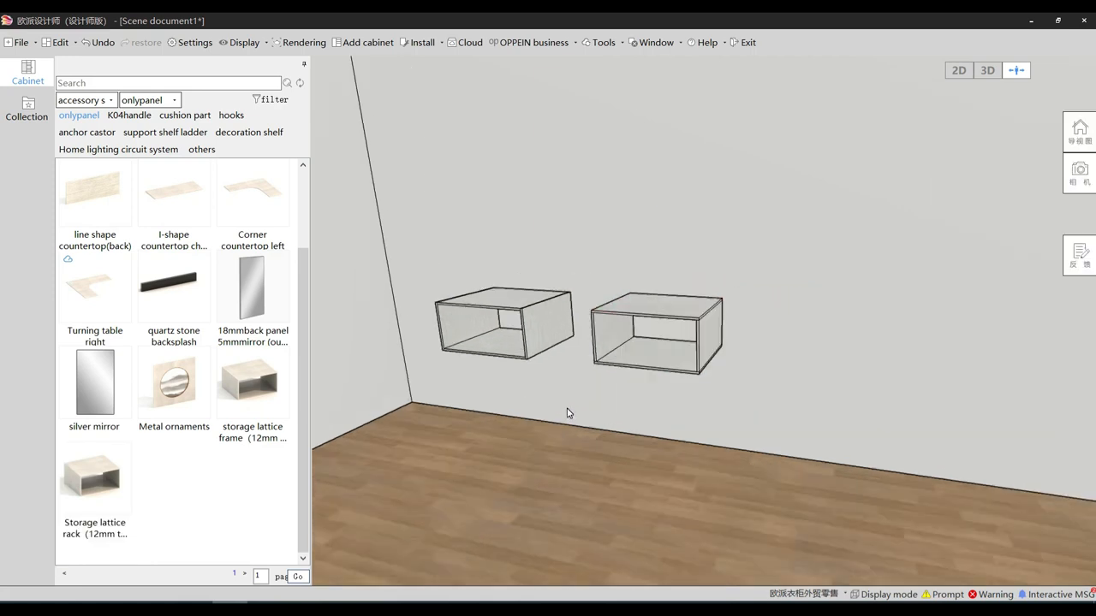
key(Left)
scroll(567, 408, up, 2)
key(Down)
key(Left)
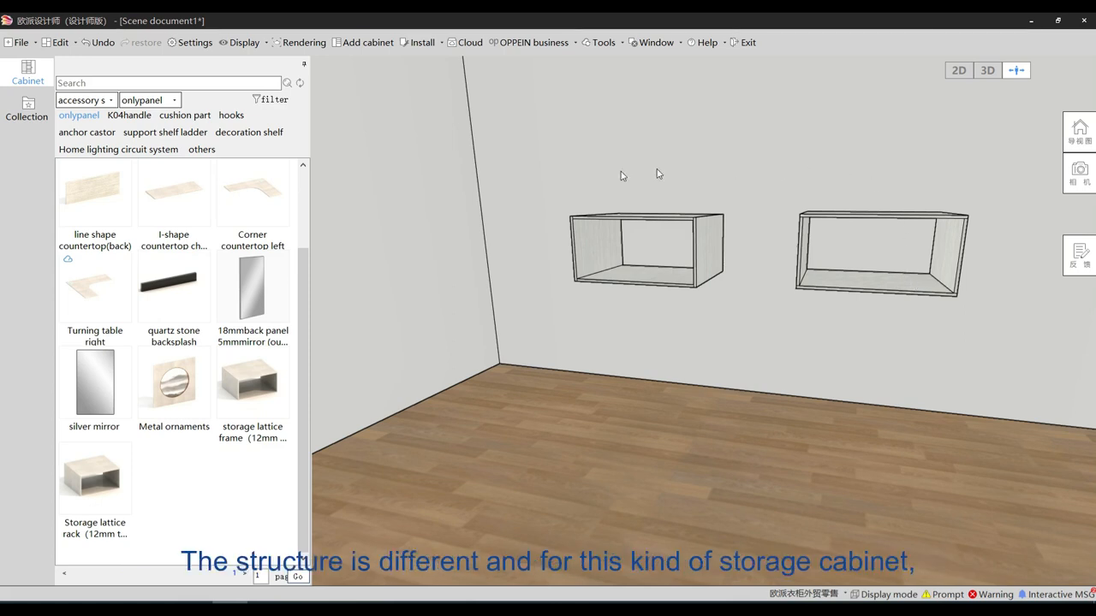
click(587, 251)
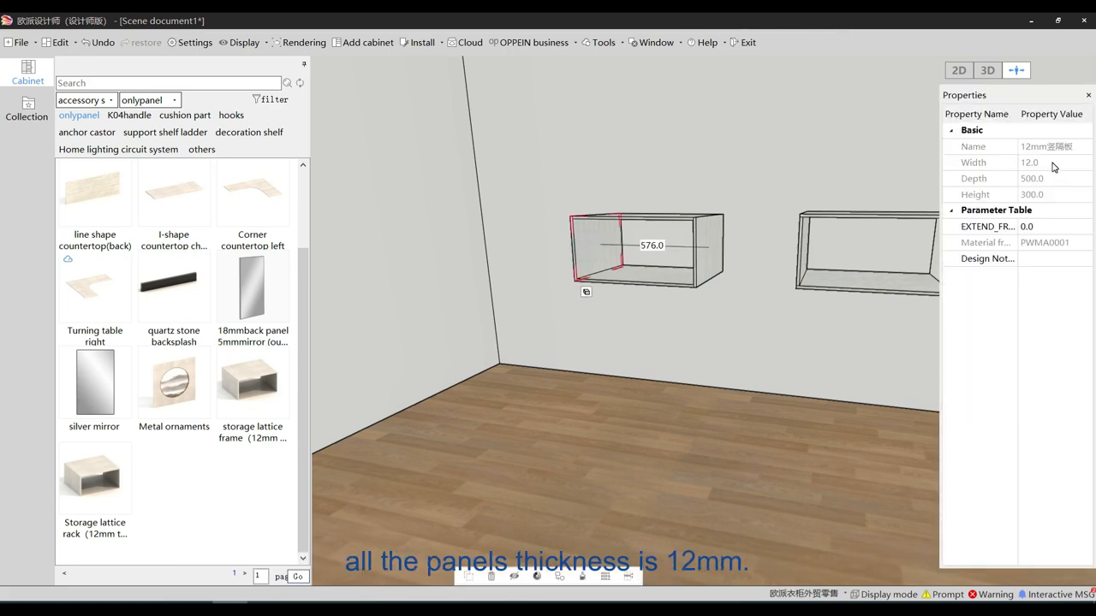
click(722, 334)
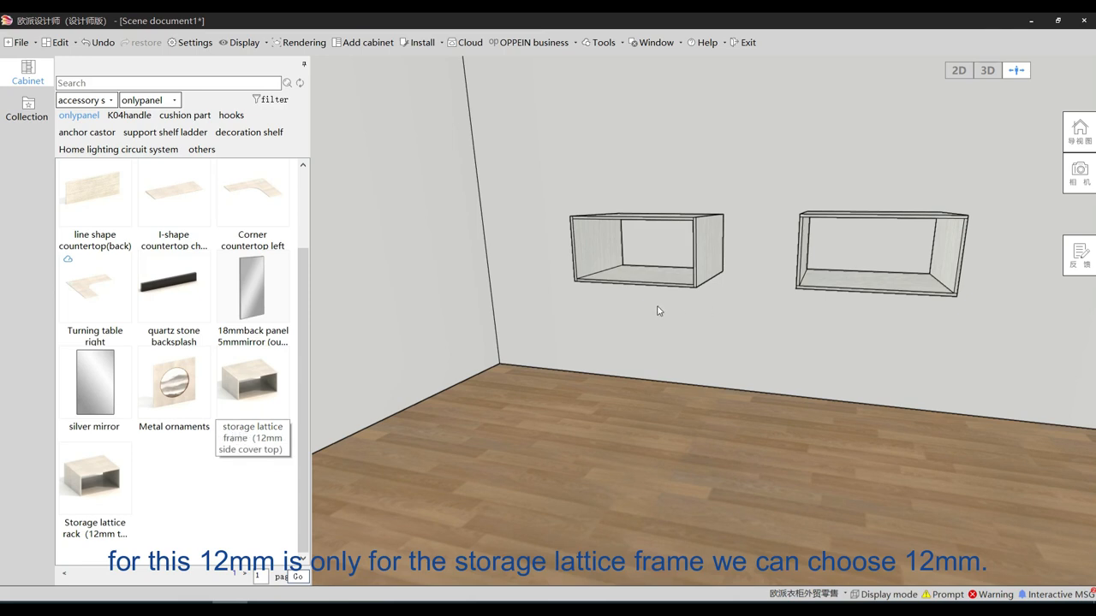
Browse the function components available for the storage lattice frame, covering the 12mm隔板 and function part(structure) shelf categories.
click(604, 253)
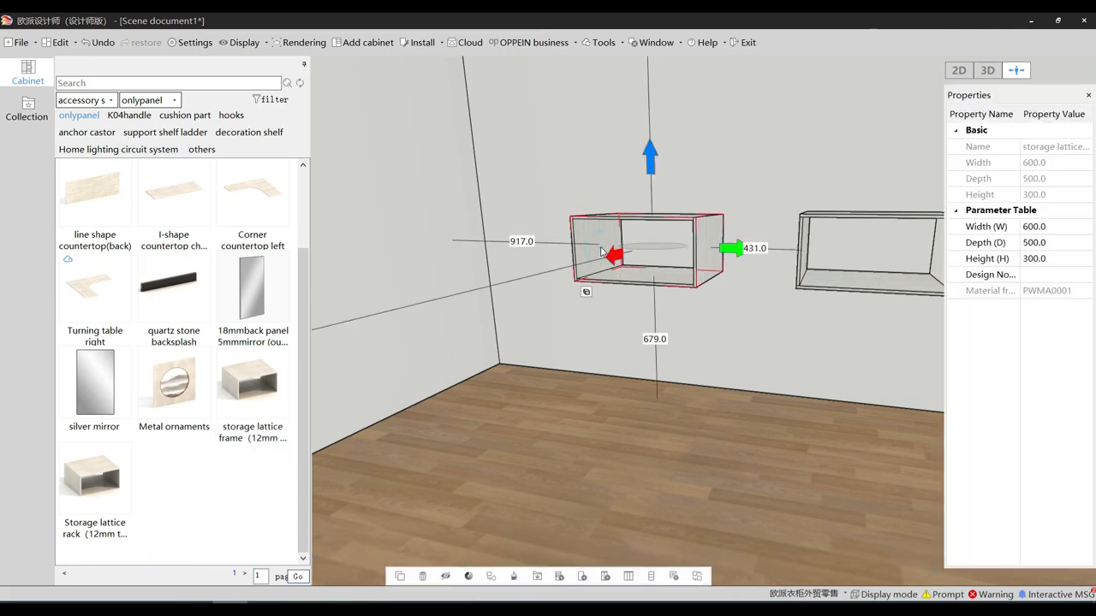
right_click(602, 252)
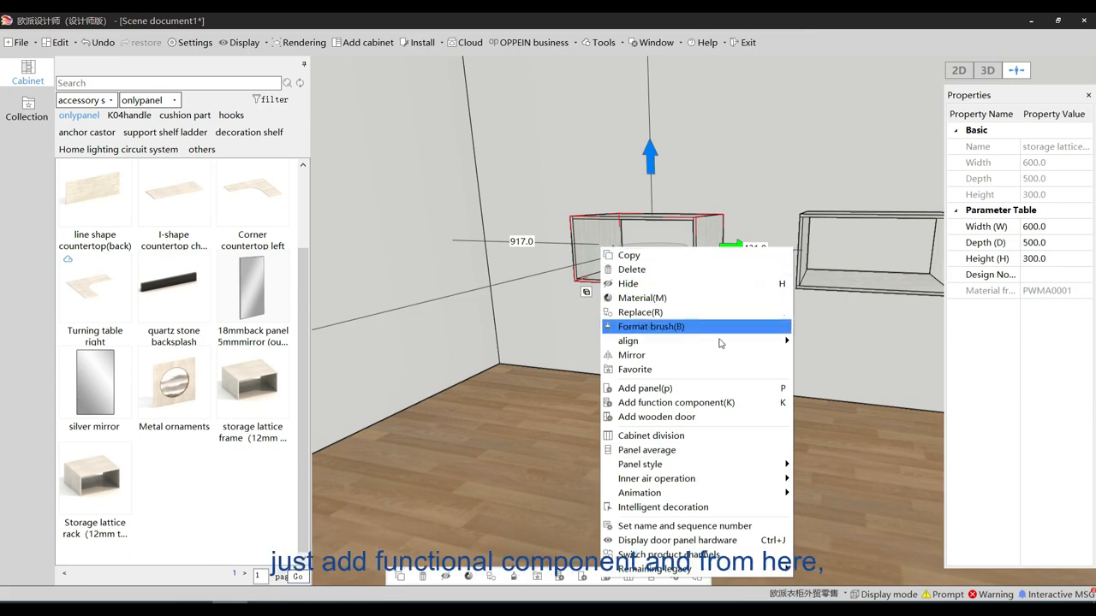
click(735, 404)
click(68, 64)
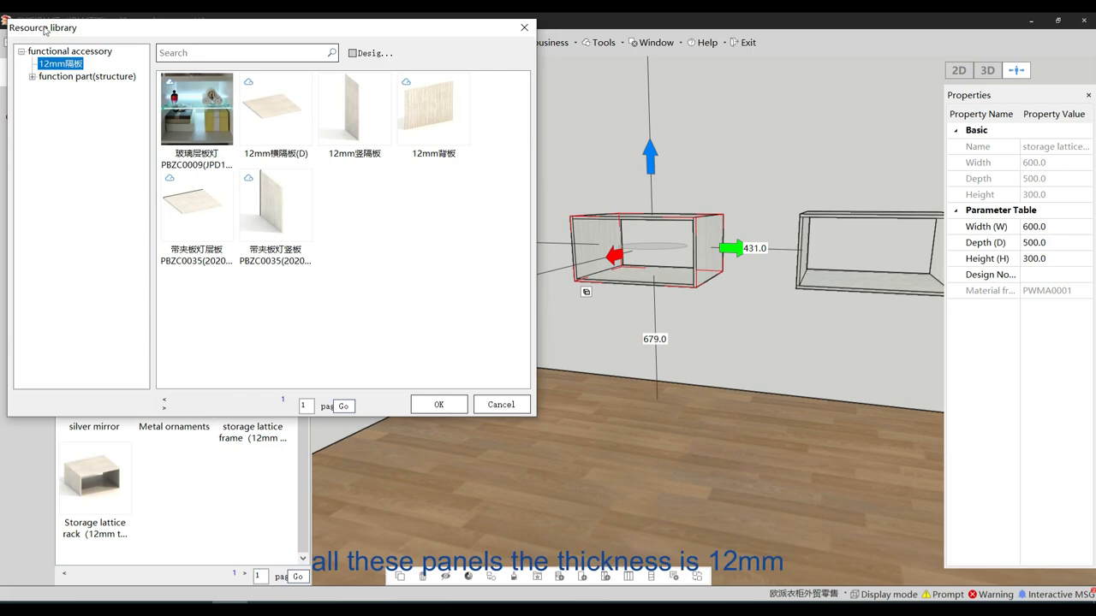
click(32, 77)
click(59, 88)
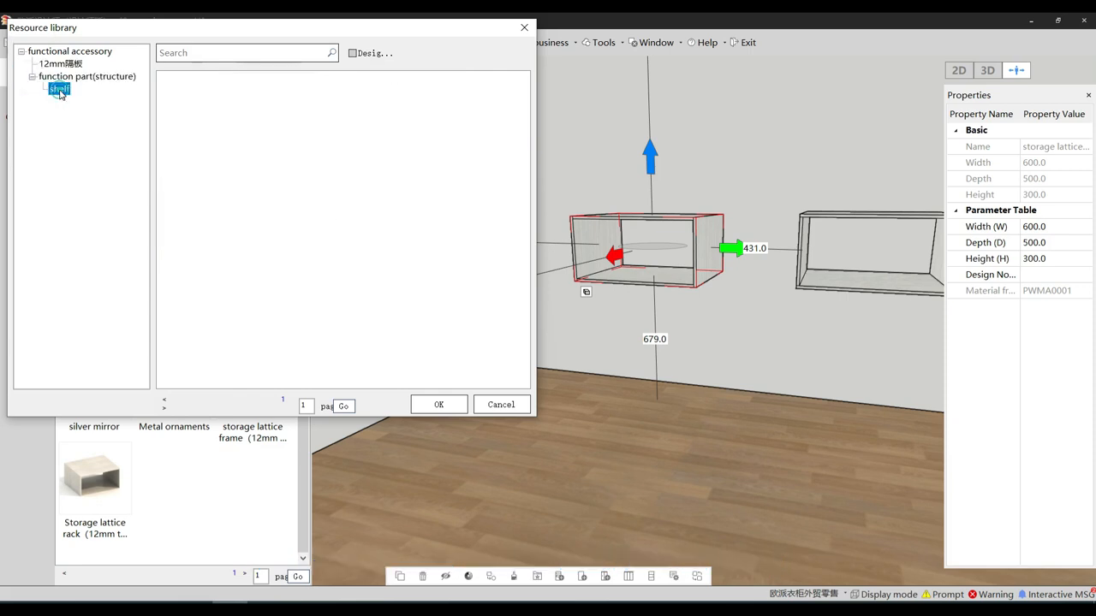
click(525, 28)
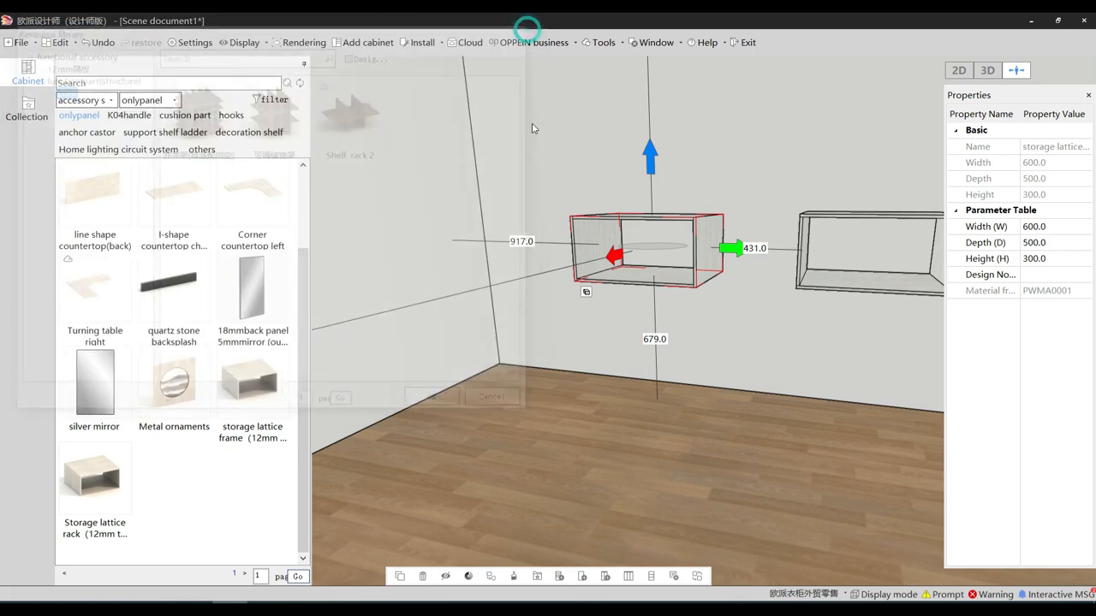
Delete both storage lattice units from the wall.
click(490, 424)
middle_drag(467, 448, 515, 437)
click(491, 320)
key(Delete)
click(611, 291)
key(Delete)
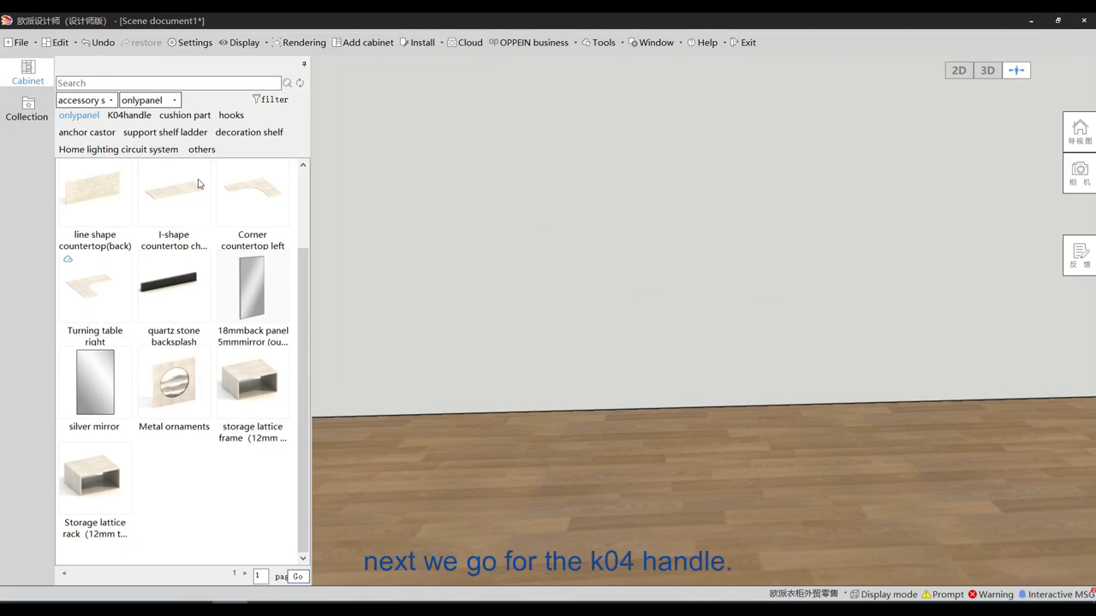
Browse the K04handle accessories and the cushion part styles, listing the Car link cushions.
click(132, 116)
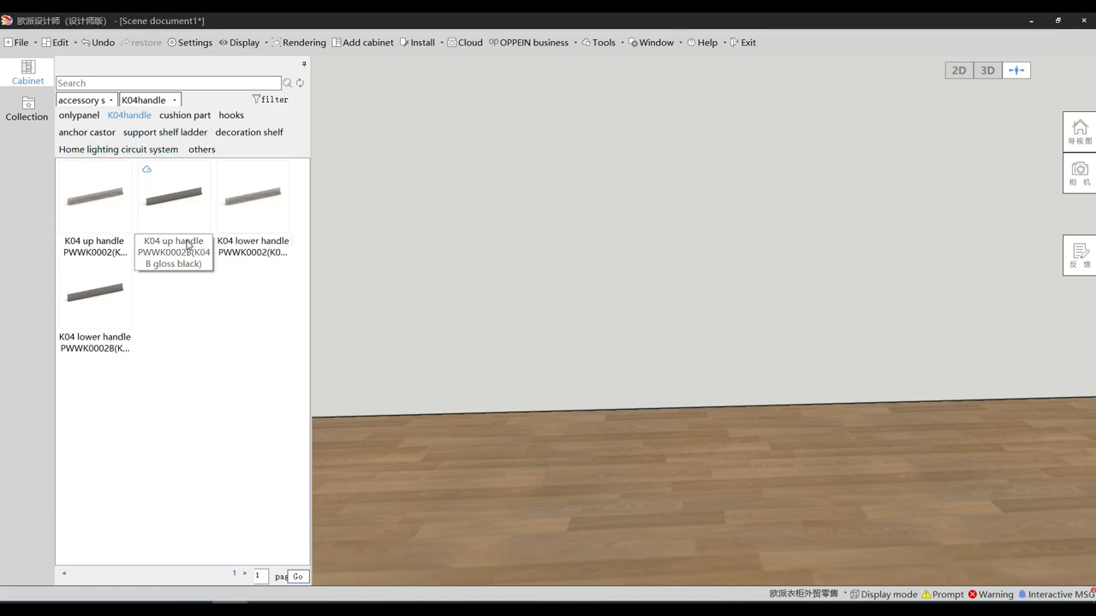
click(205, 117)
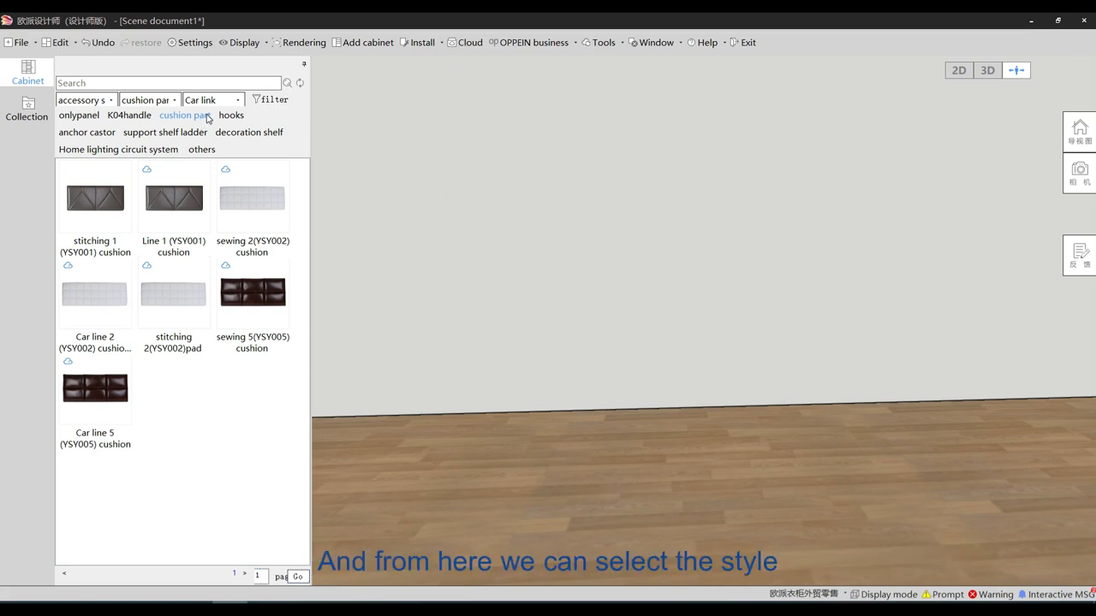
click(222, 102)
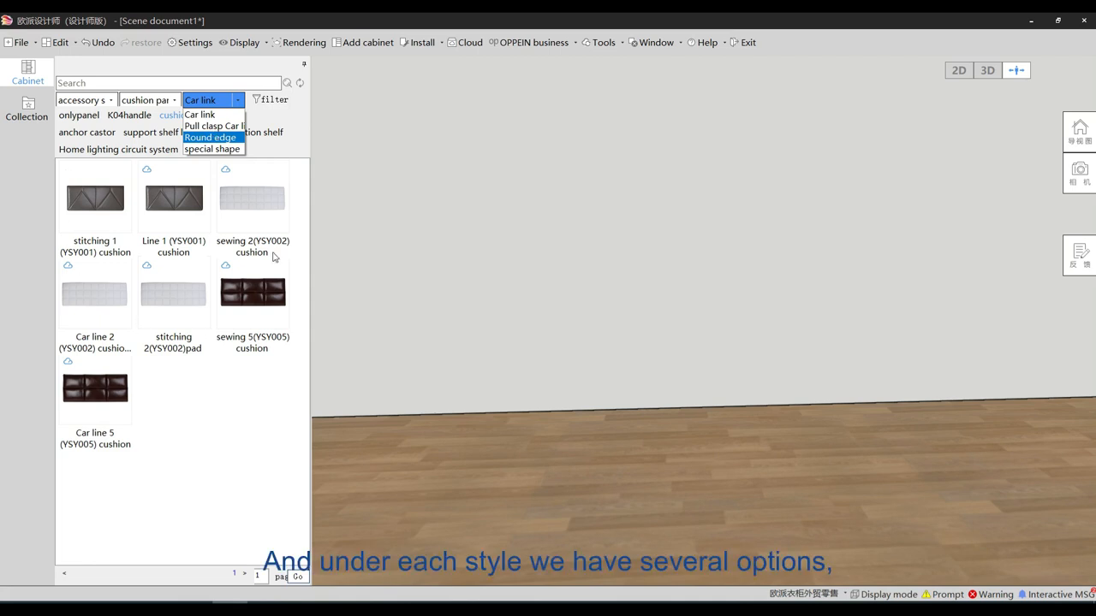
click(209, 115)
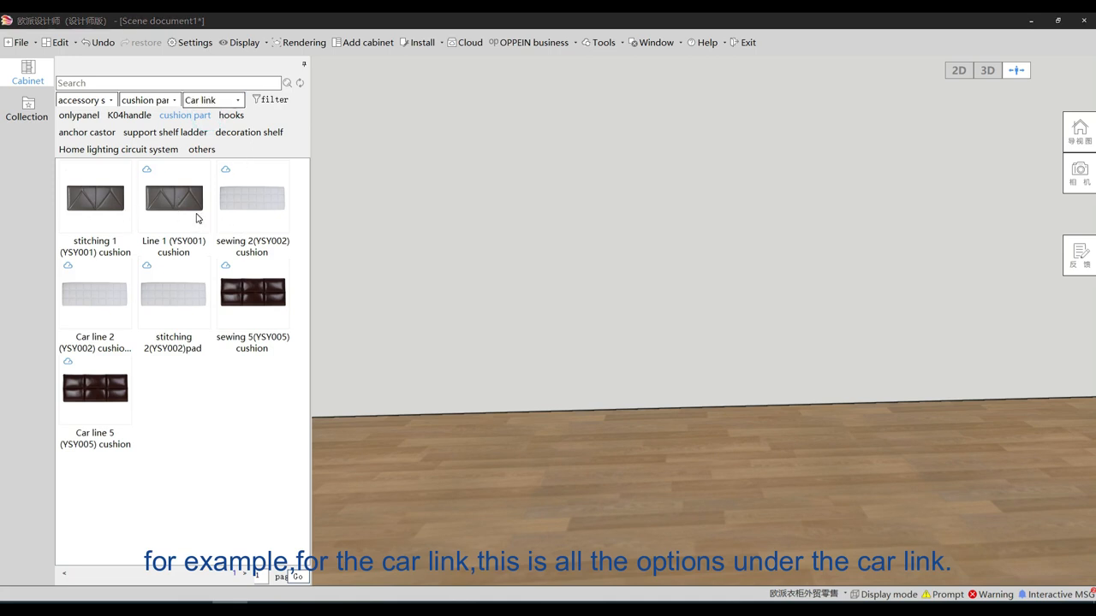
Place a sewing 2(YSY002) cushion against the wall about 957 mm above the floor.
drag(237, 200, 587, 232)
click(467, 317)
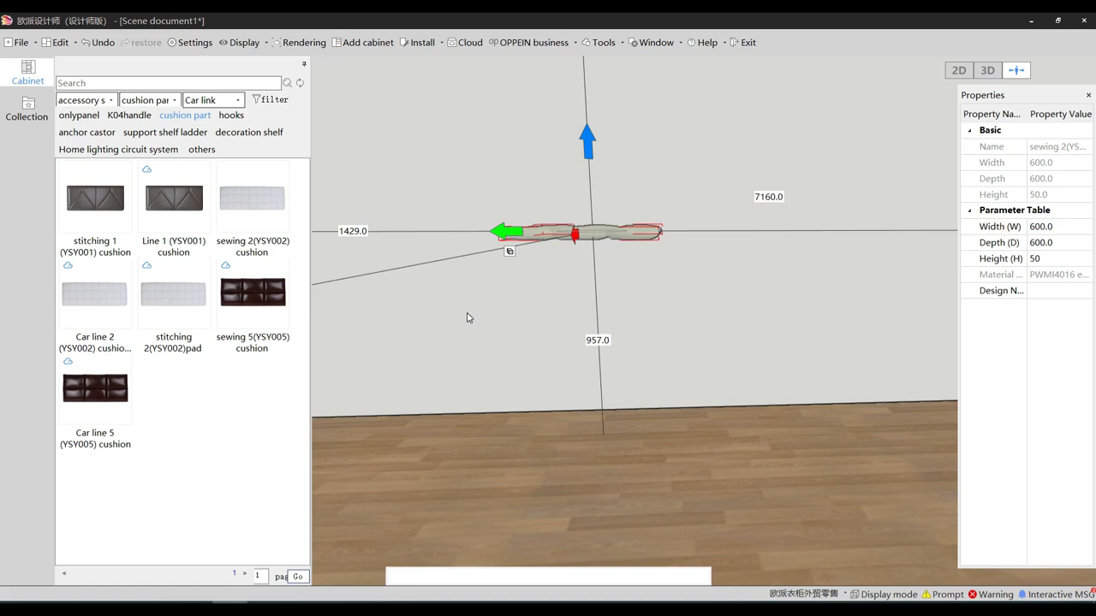
scroll(467, 318, up, 5)
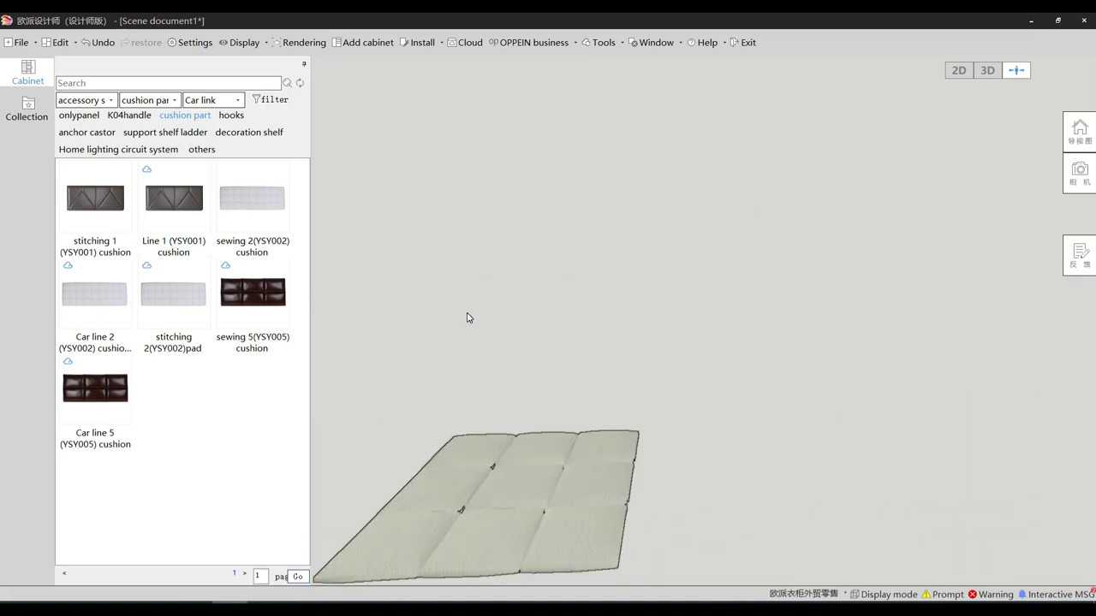
scroll(481, 358, down, 4)
Change the cushion's material to the genuine leather Bronze PWMI4013.
click(562, 342)
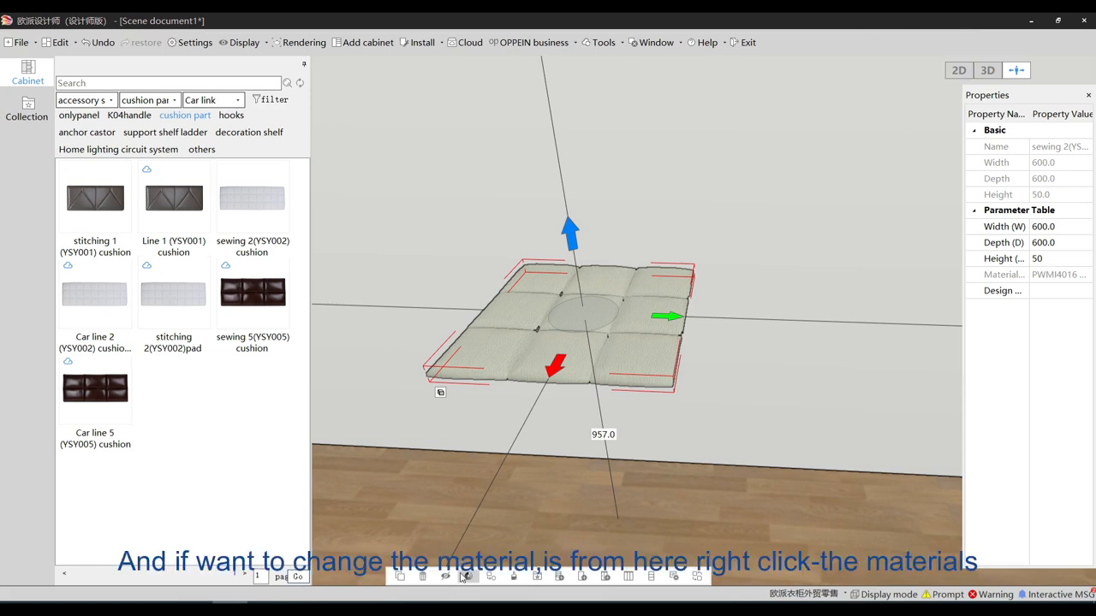
right_click(629, 308)
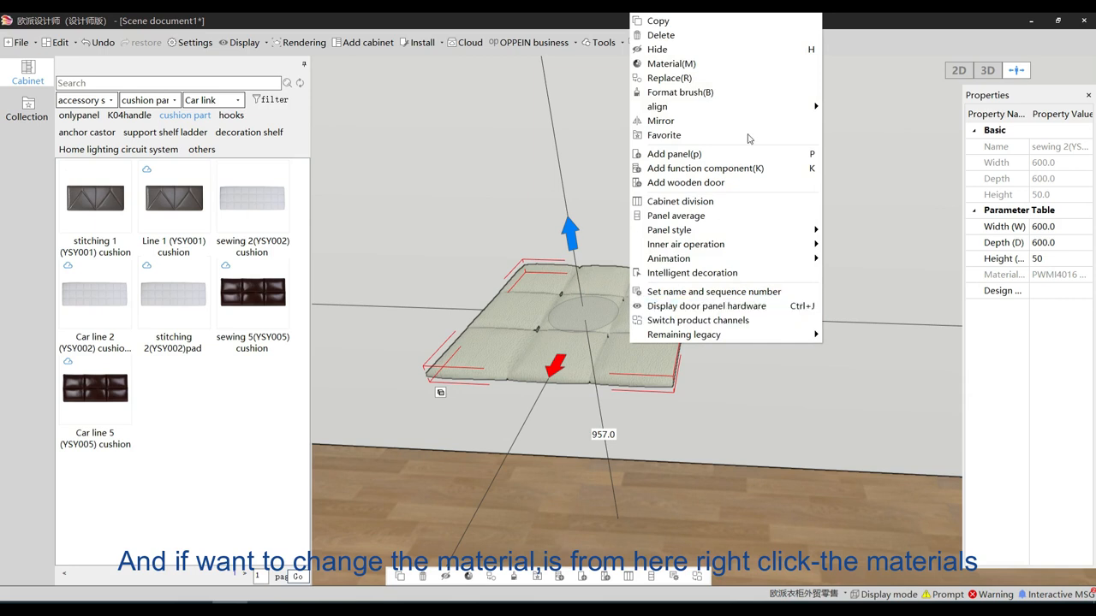
click(727, 65)
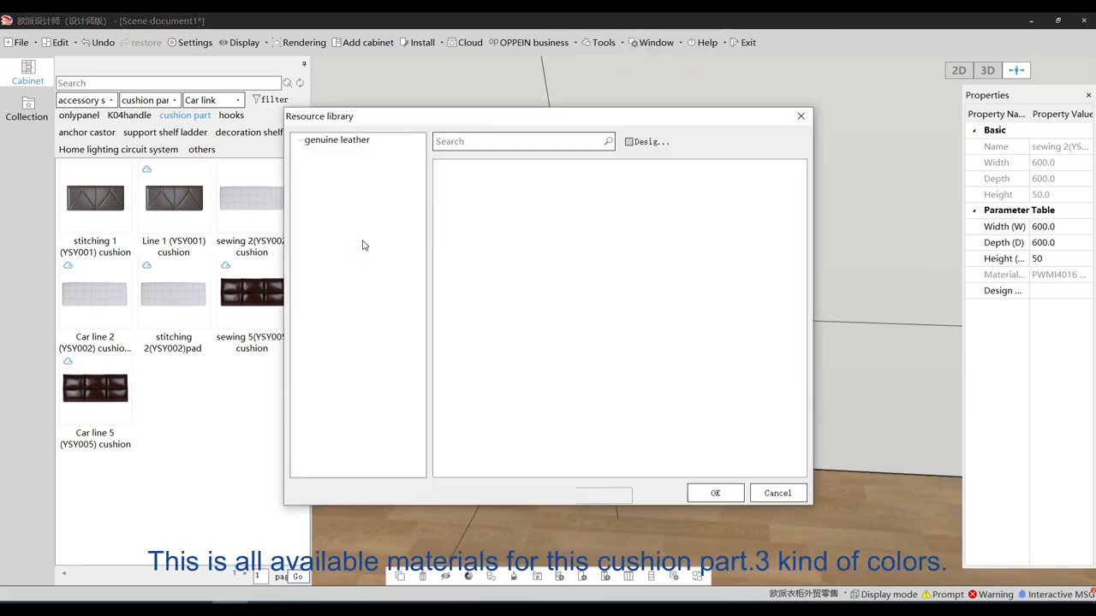
click(337, 146)
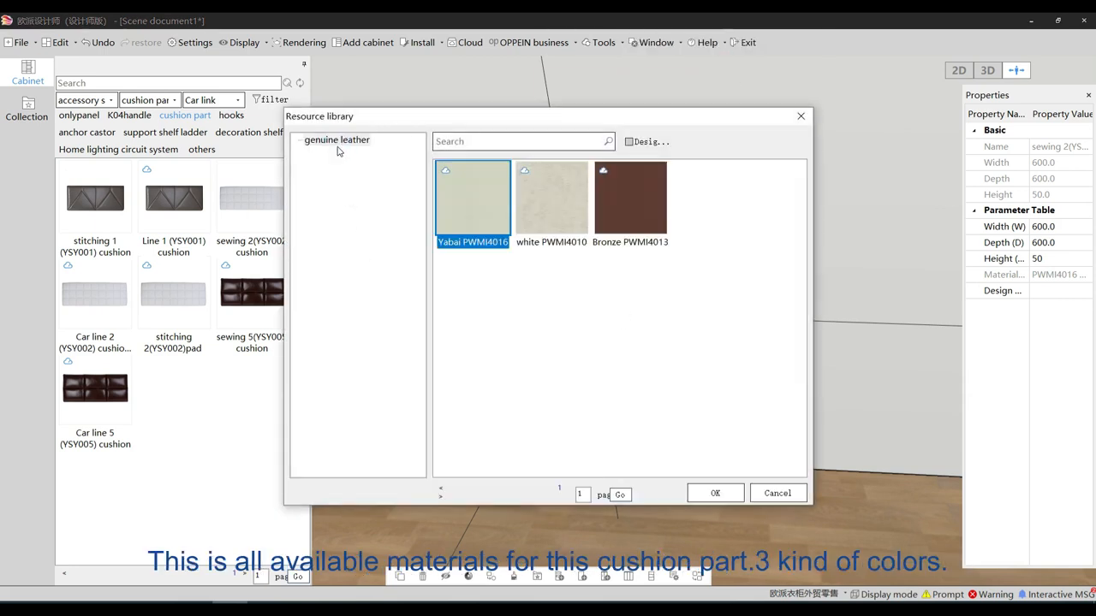
click(542, 201)
click(644, 198)
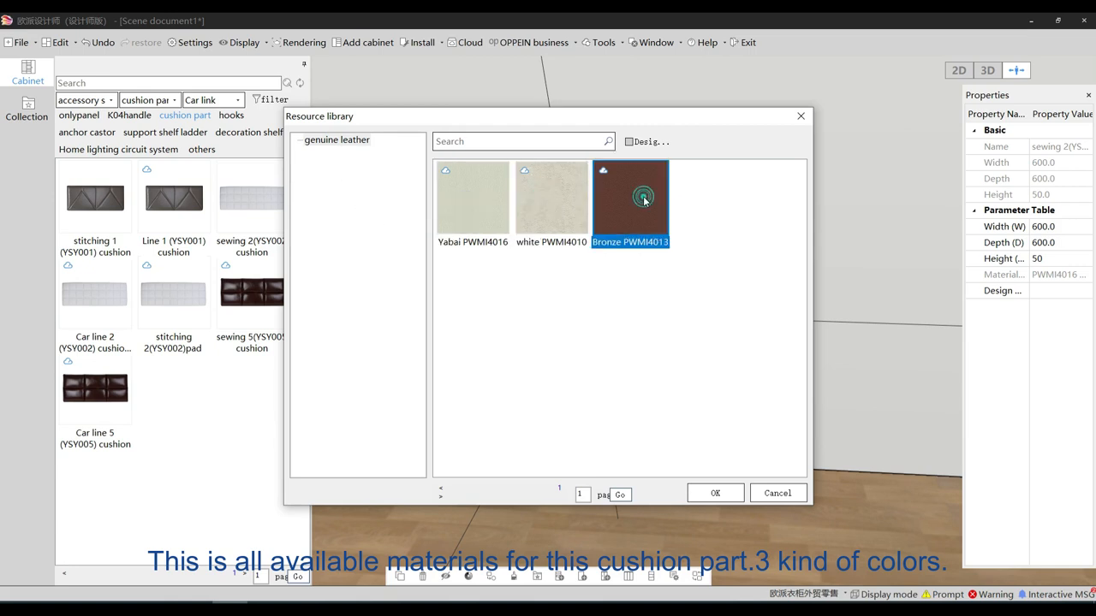
click(565, 205)
click(629, 195)
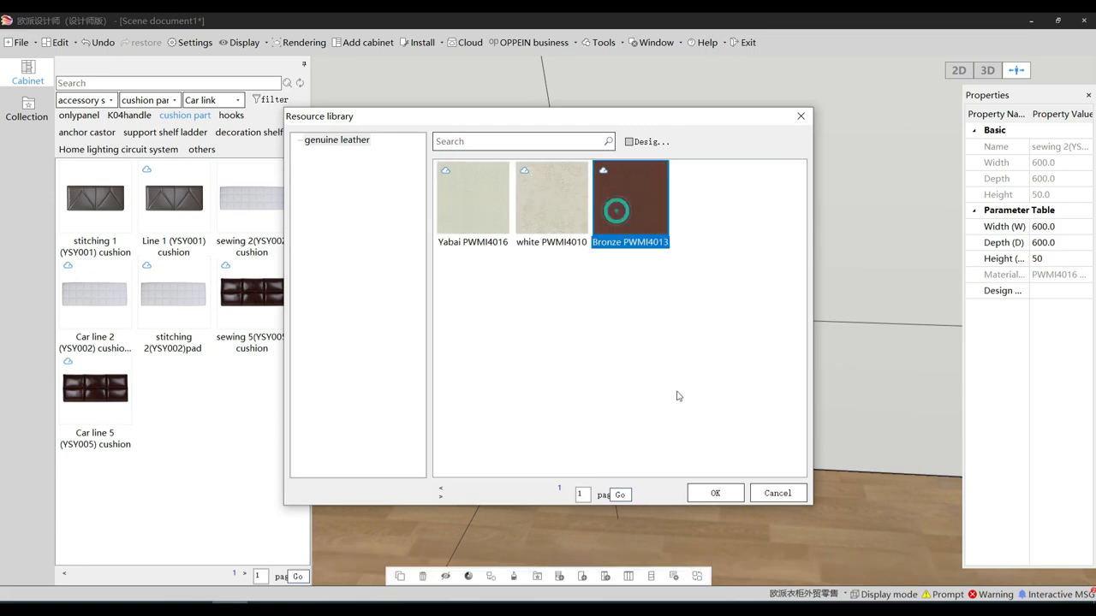
click(714, 491)
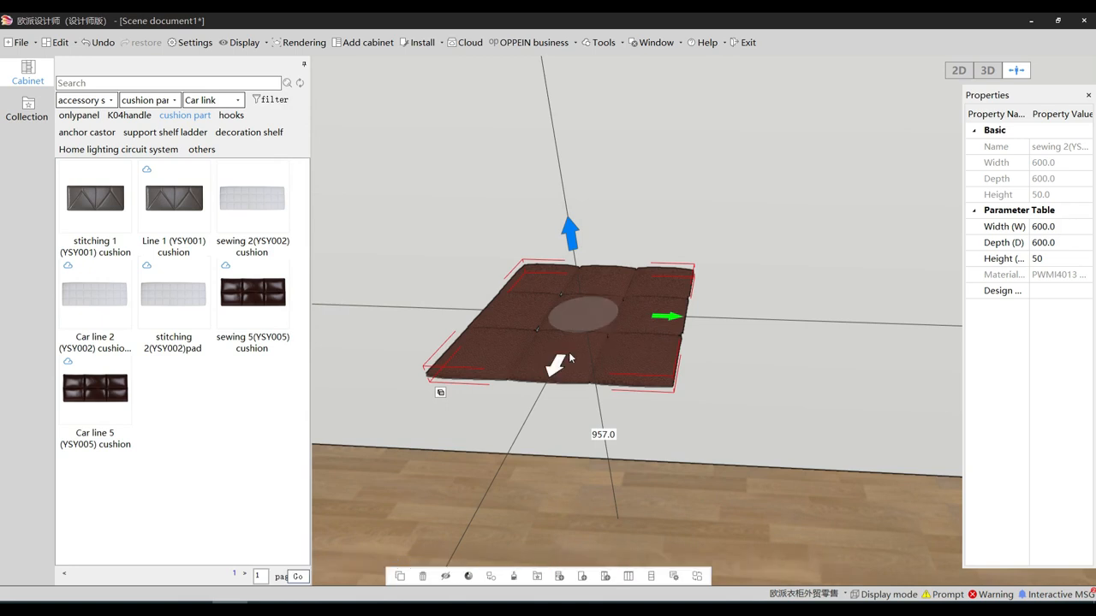
Place a single Stainless steel hook from the hooks category on the wall, about 1044 mm above the floor.
click(231, 115)
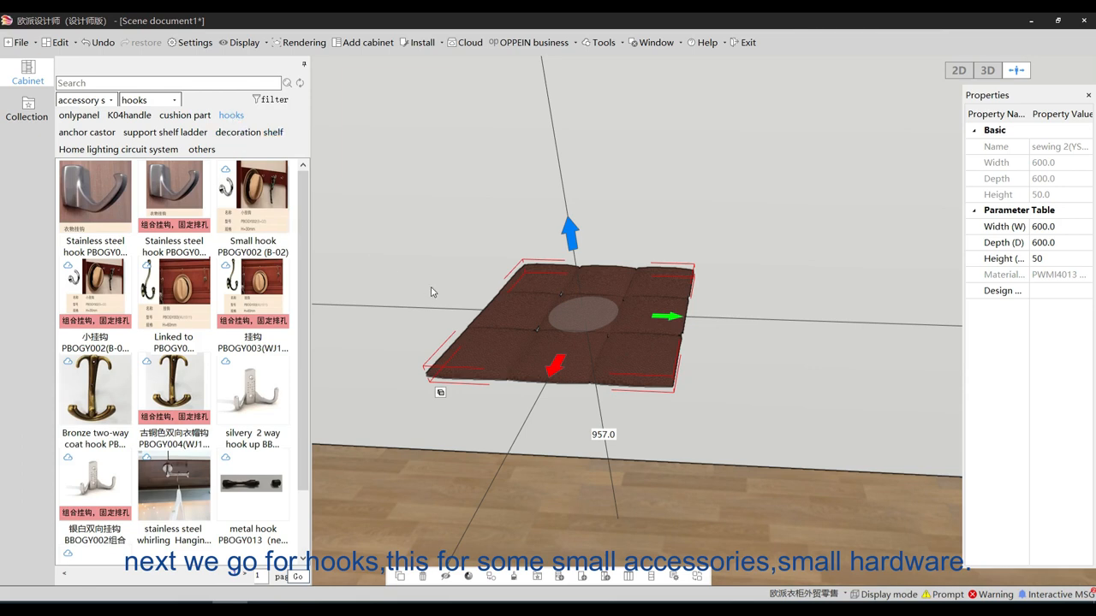
right_drag(418, 297, 546, 321)
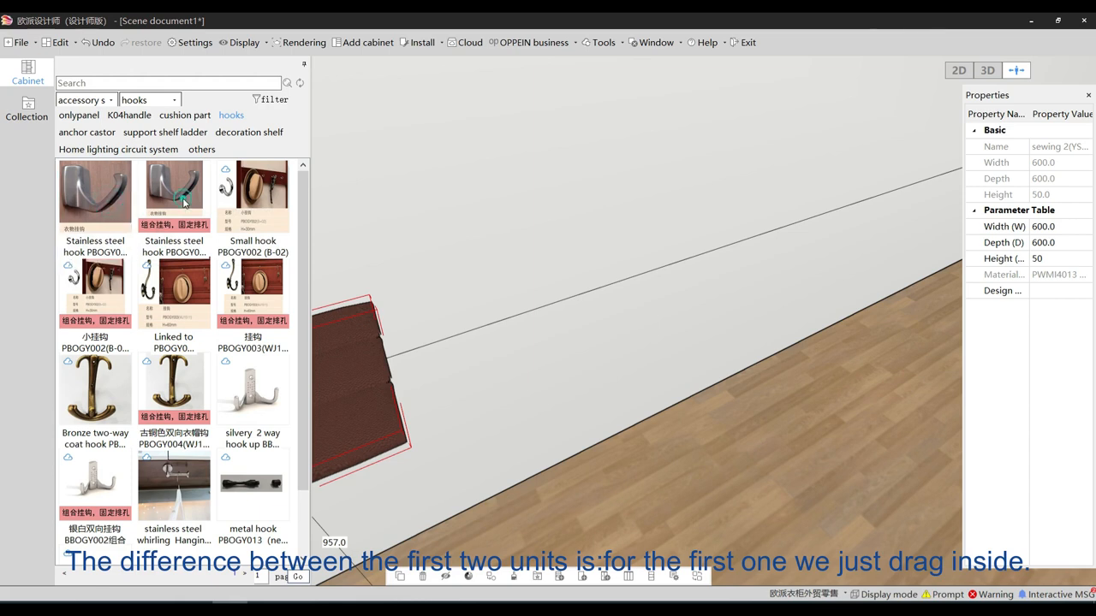
click(86, 193)
drag(85, 194, 574, 225)
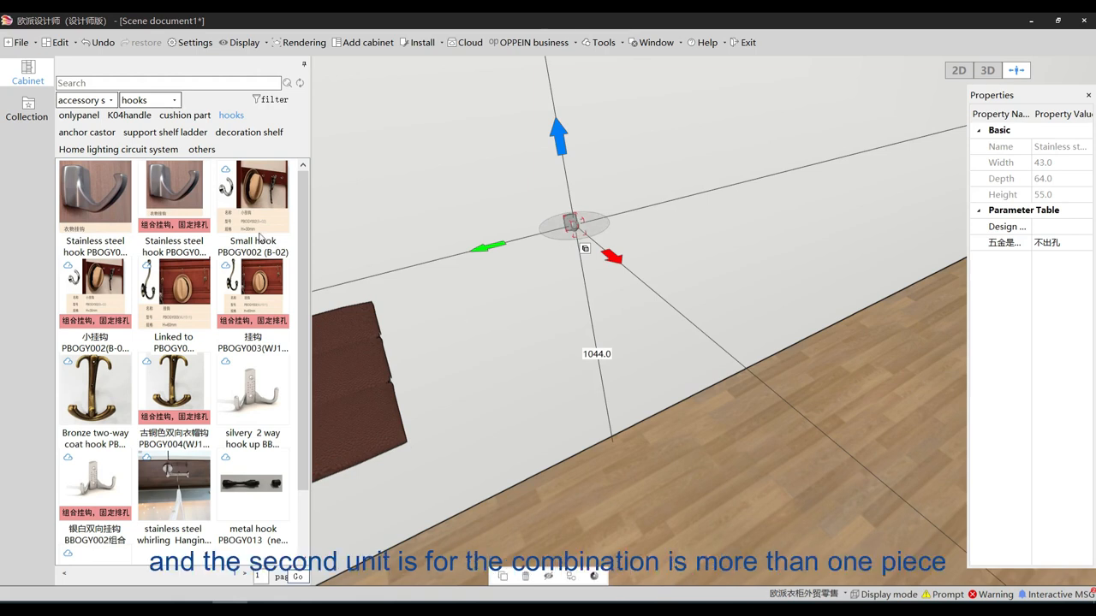
Place the combination version (组合挂钩) of the Stainless steel hook beside the single hook, about 940 mm above the floor.
click(185, 191)
drag(185, 192, 740, 209)
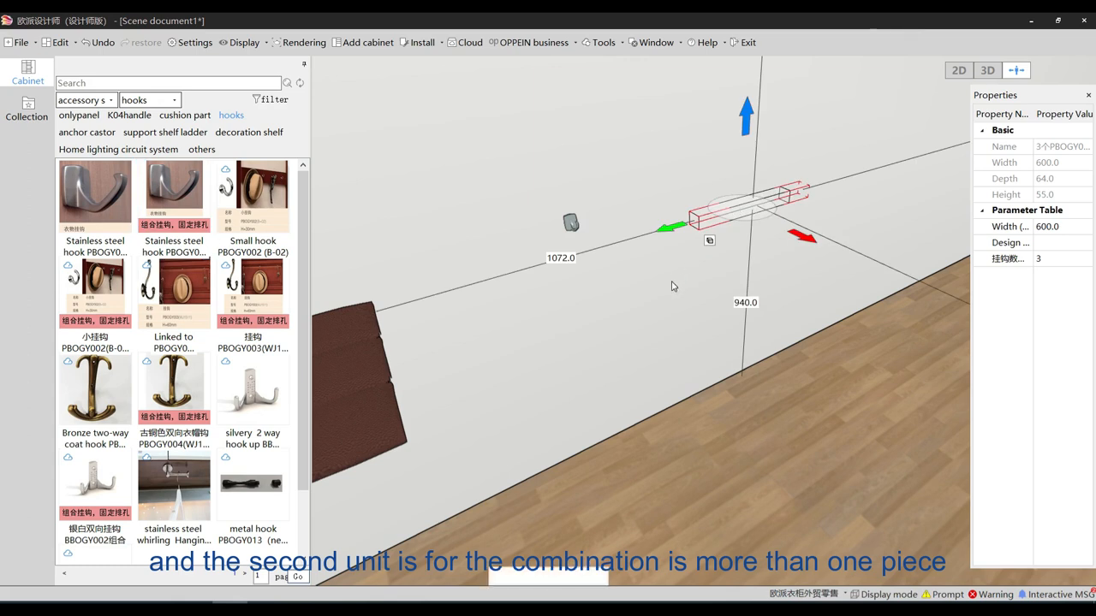
key(Right)
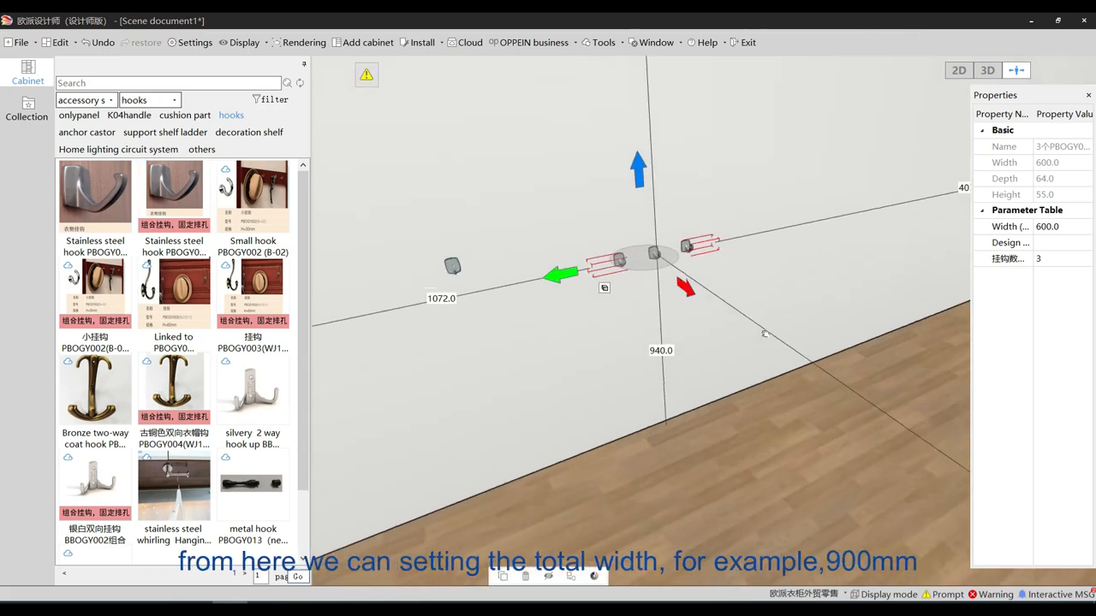
Set the combined Stainless steel hook set's total width to 900 mm and its hook quantity to 4.
click(1080, 231)
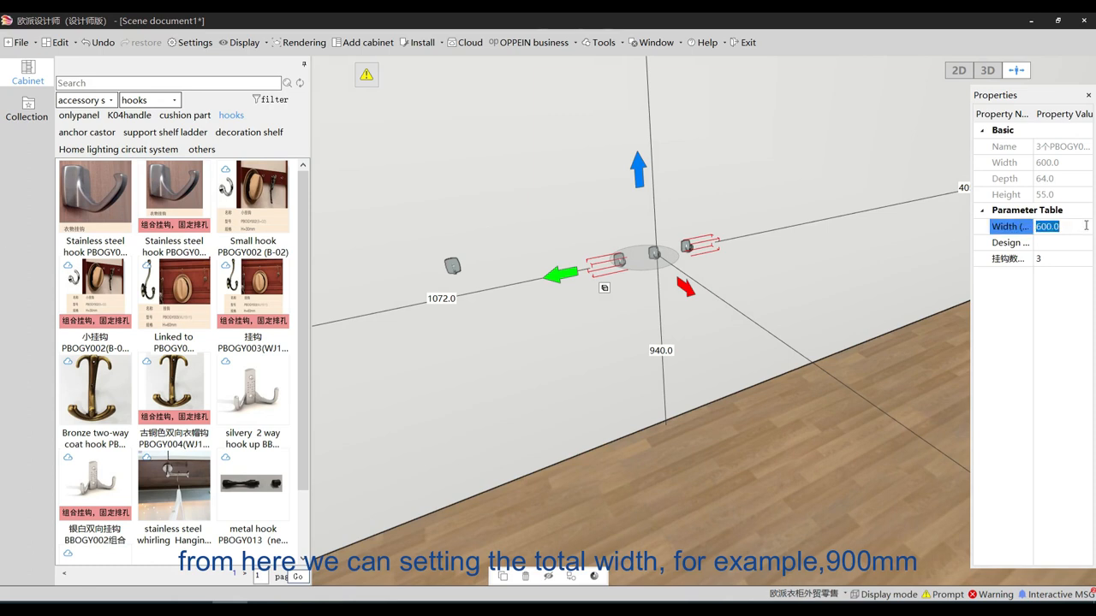
text(900)
key(Return)
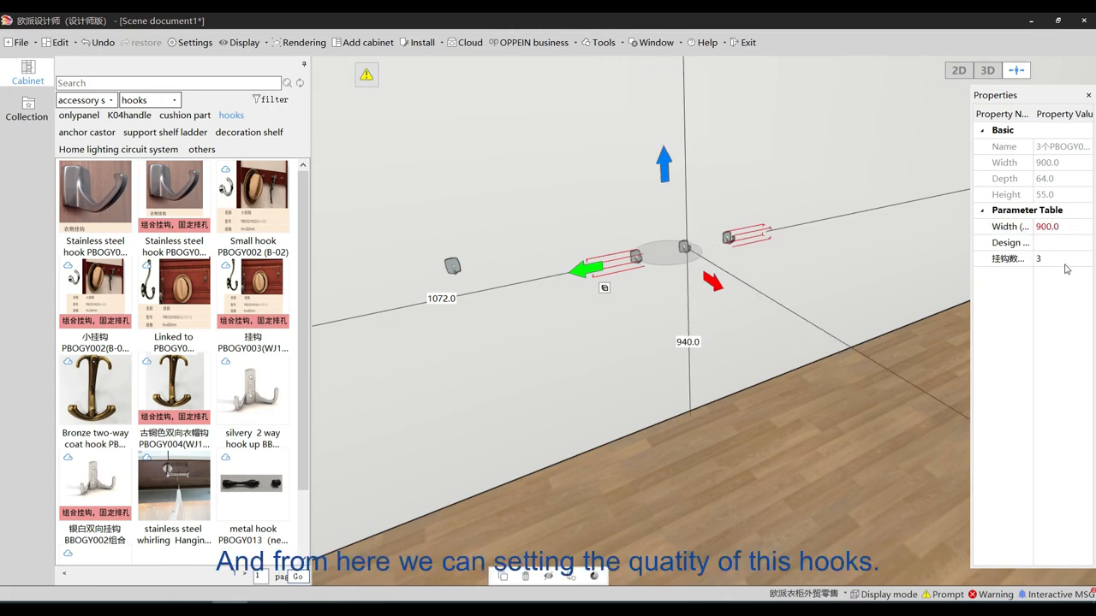
click(1072, 259)
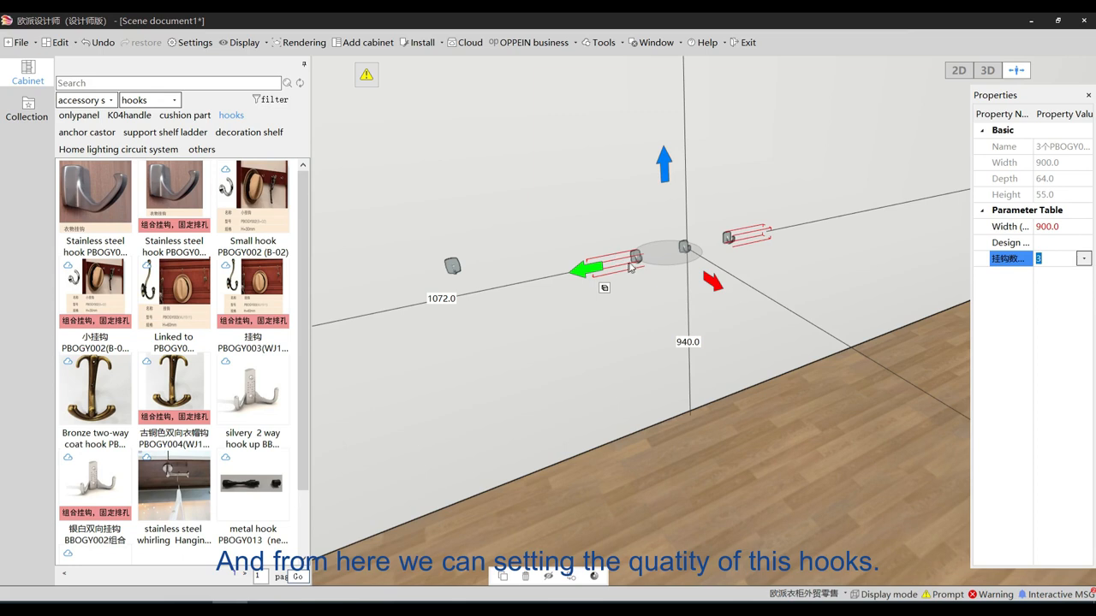
click(1084, 259)
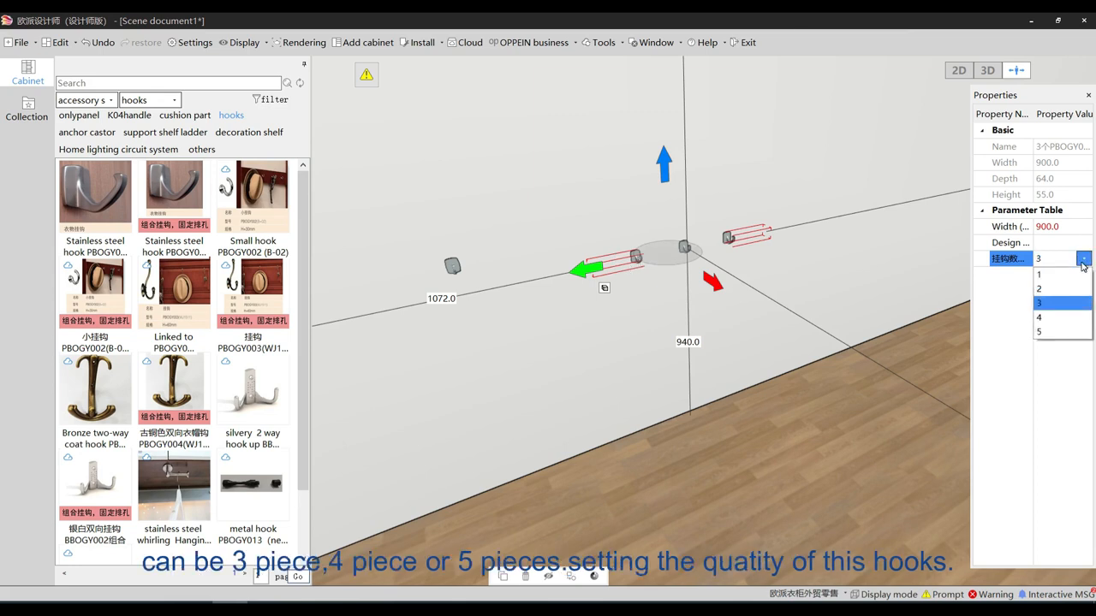
click(1063, 317)
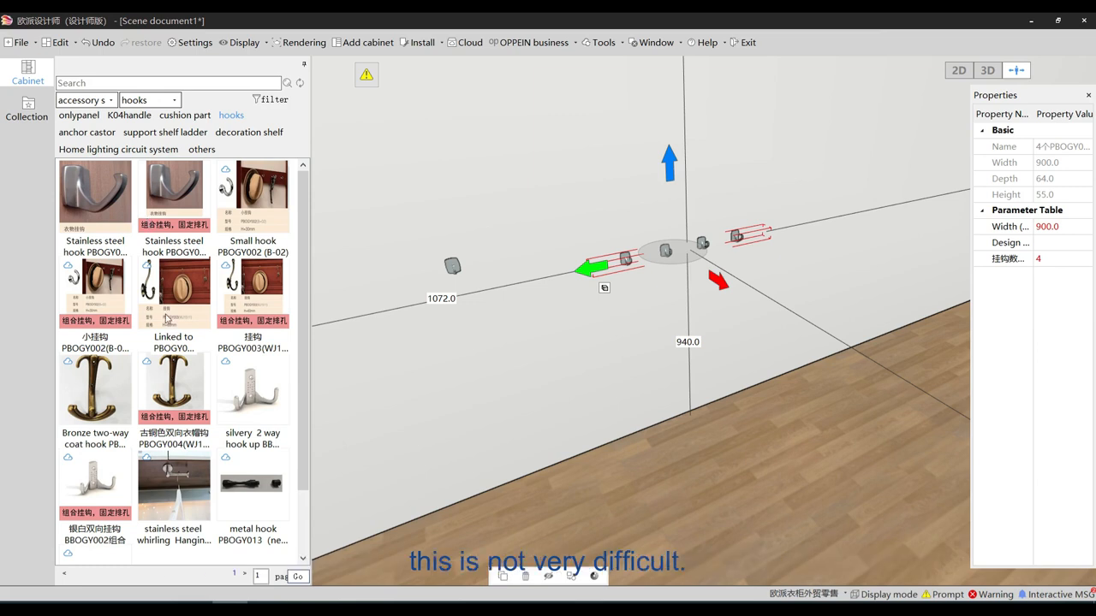
Browse the remaining hook models and the legs, adjustable feet and casters in the anchor castor category.
click(171, 374)
scroll(171, 374, down, 3)
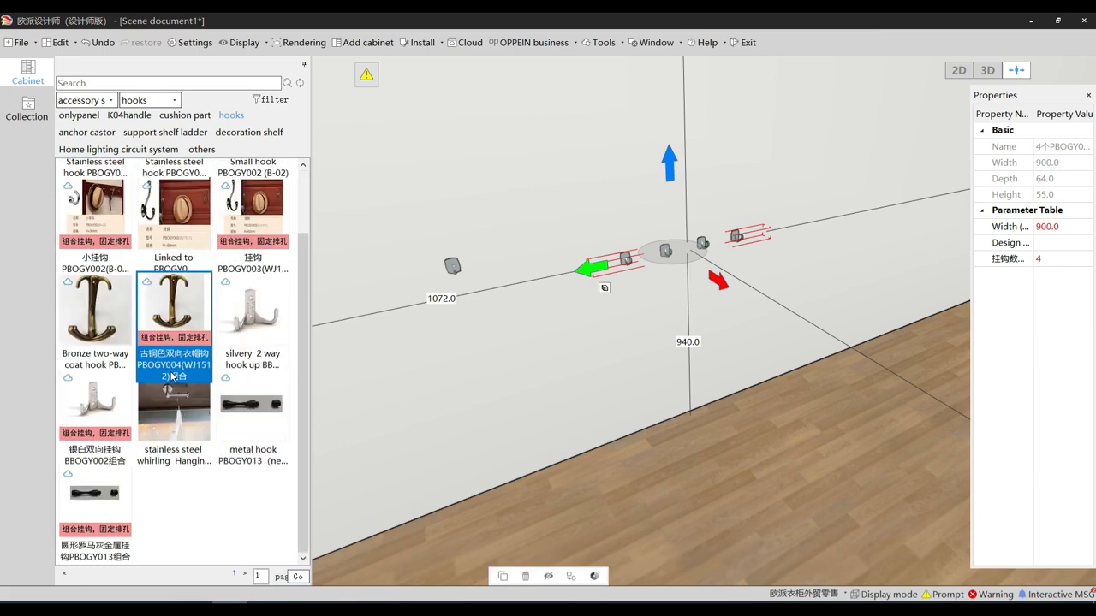
click(86, 132)
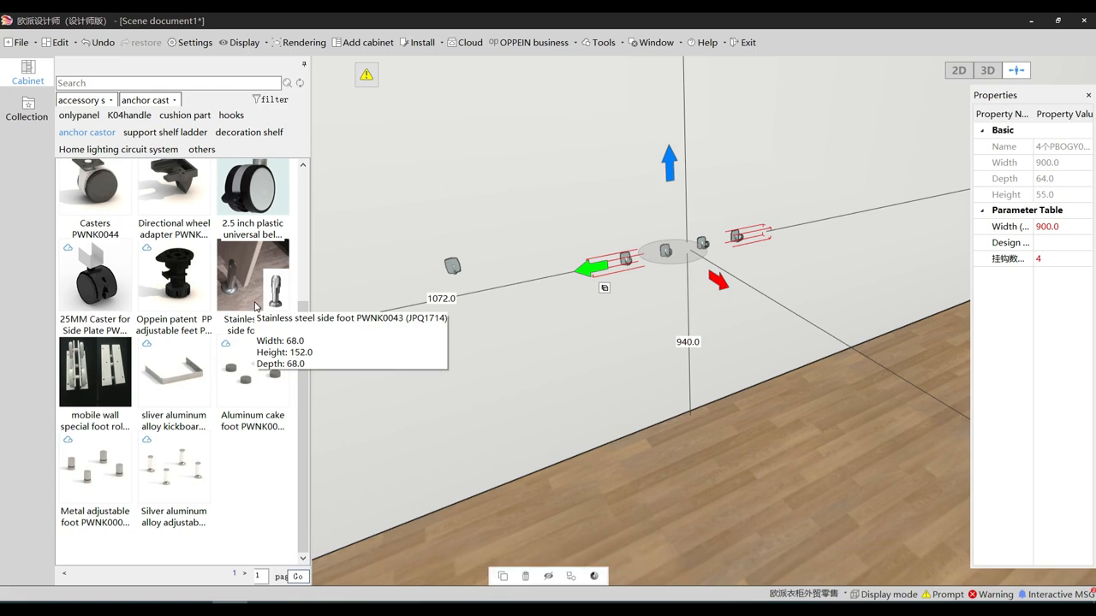
scroll(129, 214, up, 5)
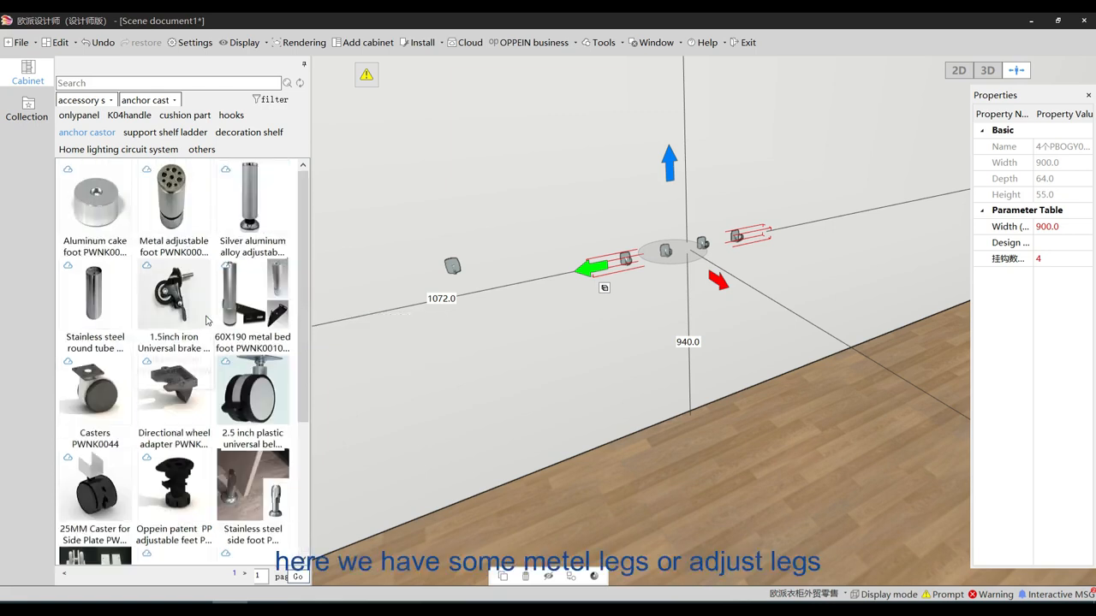
click(126, 211)
scroll(190, 356, down, 3)
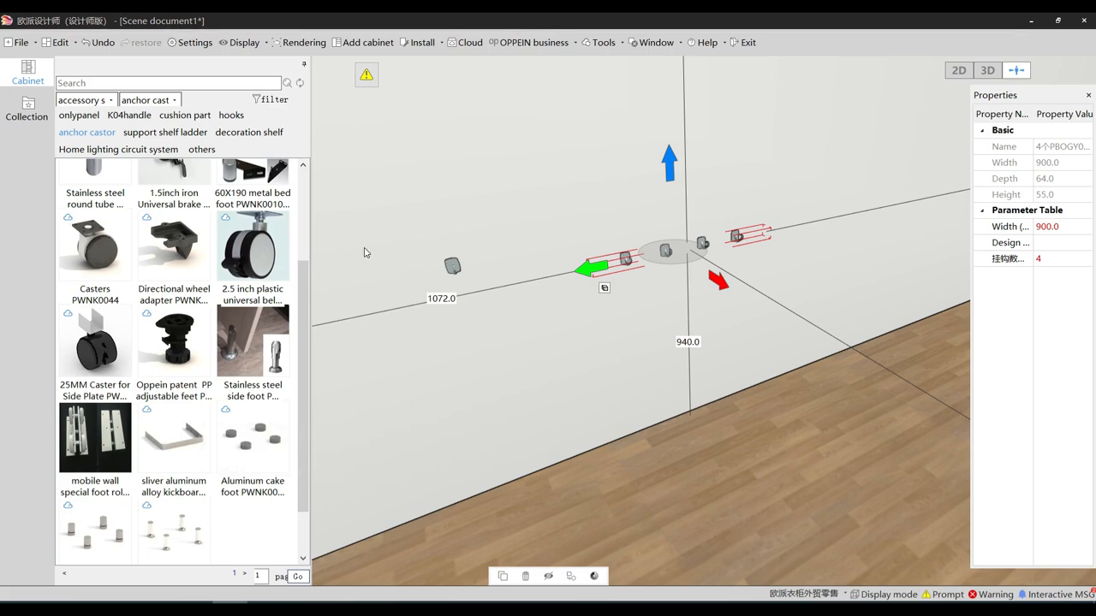
Place a Stainless steel X-leg PWNB0024 (JY6110) from the support shelf ladder category on the floor near the wall with the hooks.
click(163, 134)
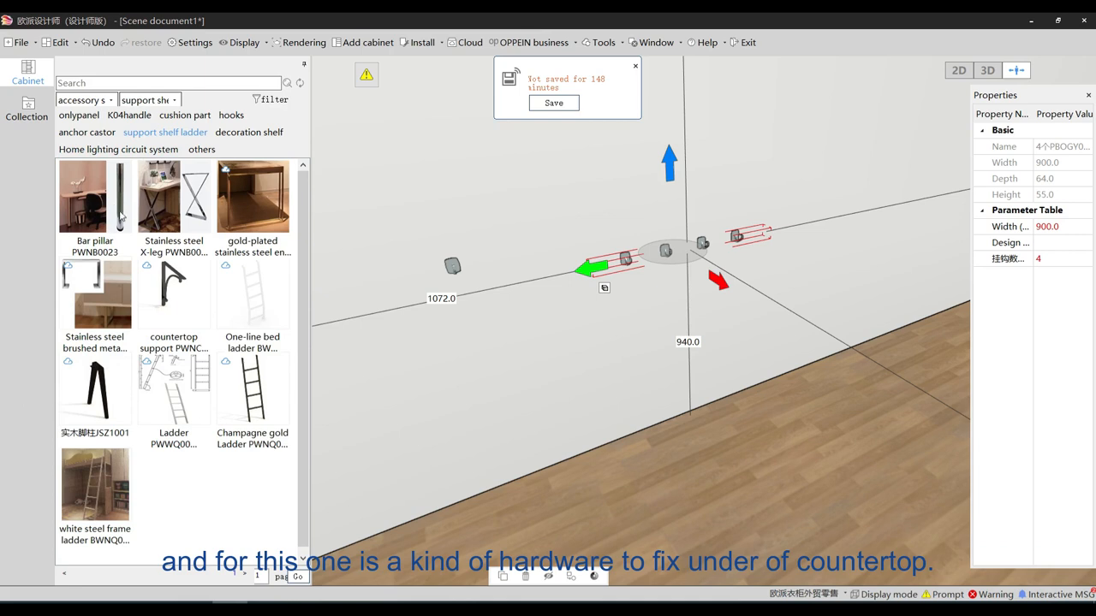
click(172, 214)
right_drag(411, 206, 448, 250)
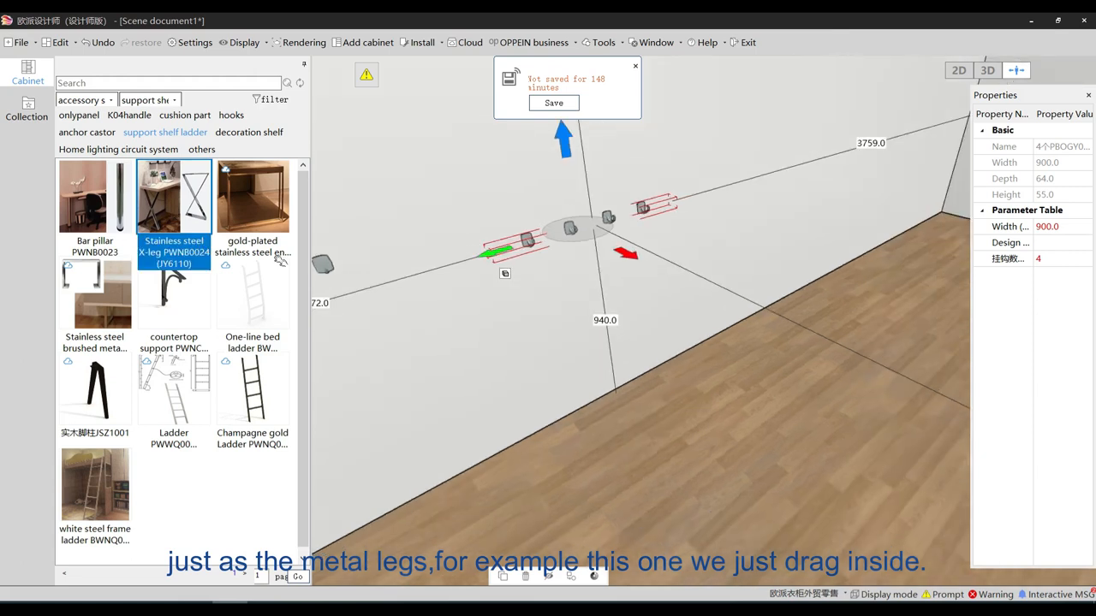
drag(169, 202, 707, 419)
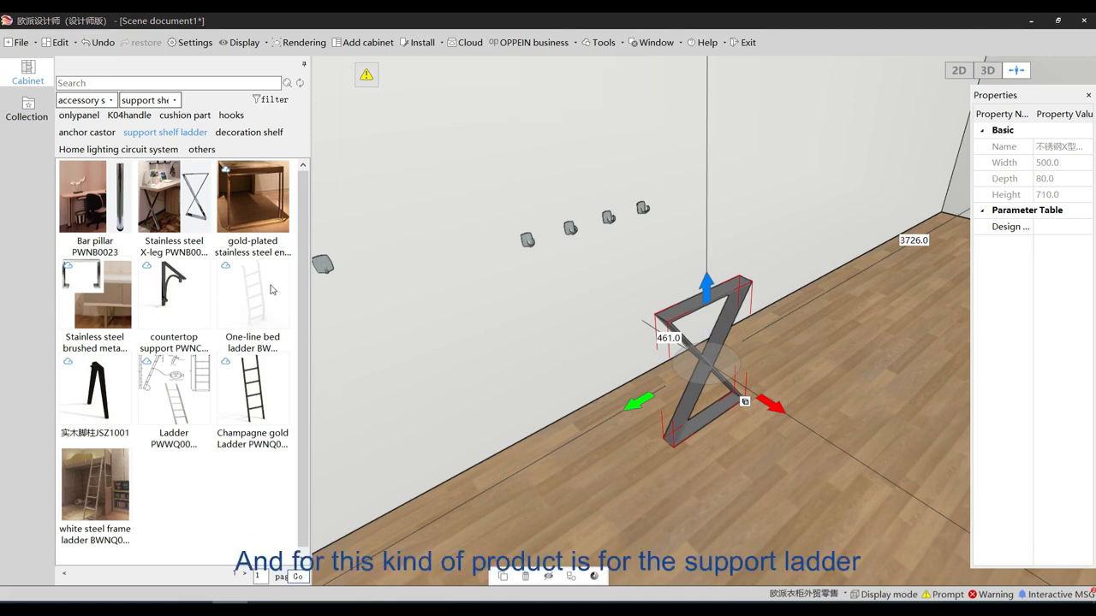
Place the 一字型床(上下带爬梯) bunk bed from the 儿童床(升级) bed category against an empty stretch of wall, about 1630 mm from the side wall.
mouse_move(274, 297)
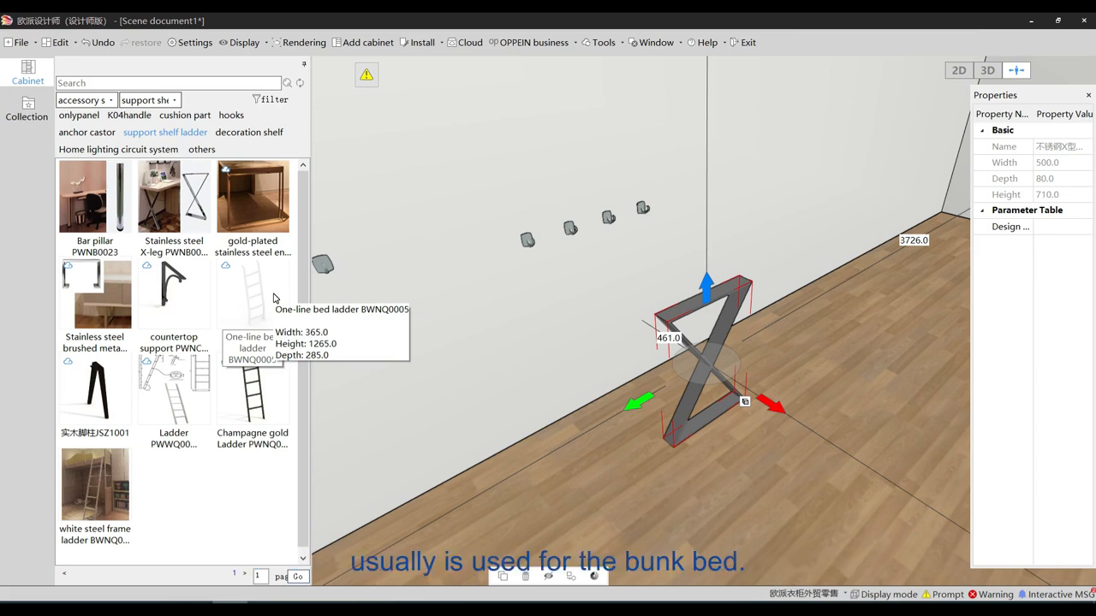
click(102, 104)
click(73, 230)
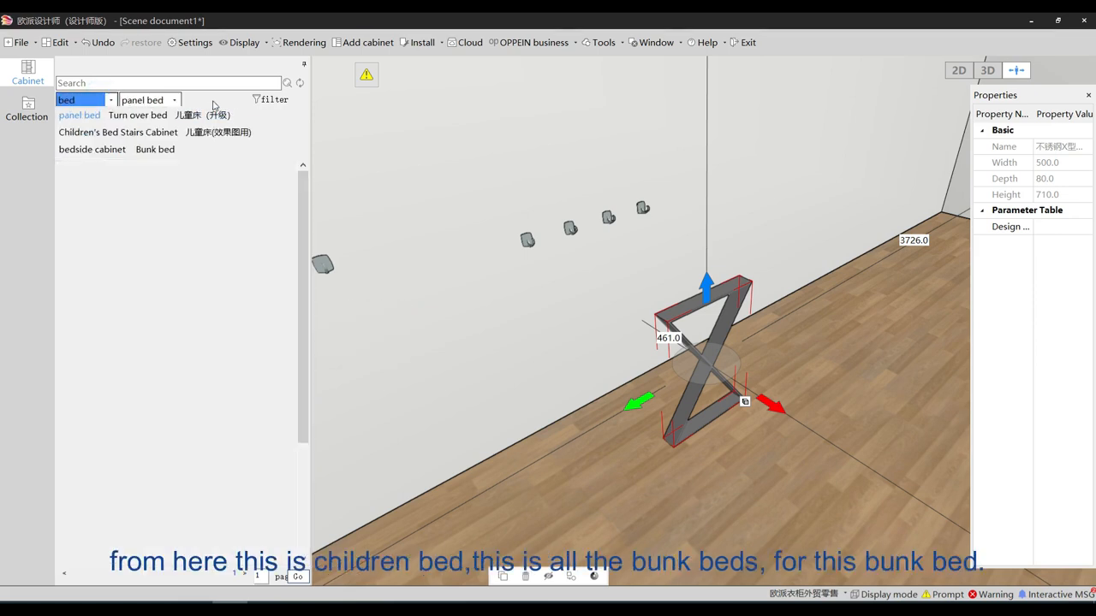
click(210, 114)
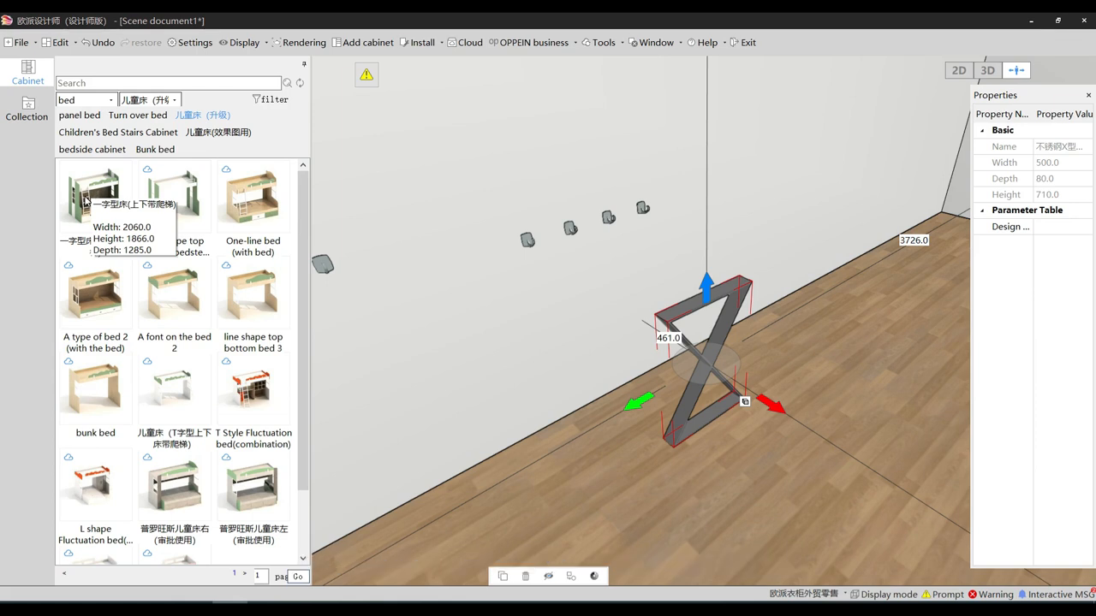
click(443, 340)
middle_drag(468, 377, 666, 338)
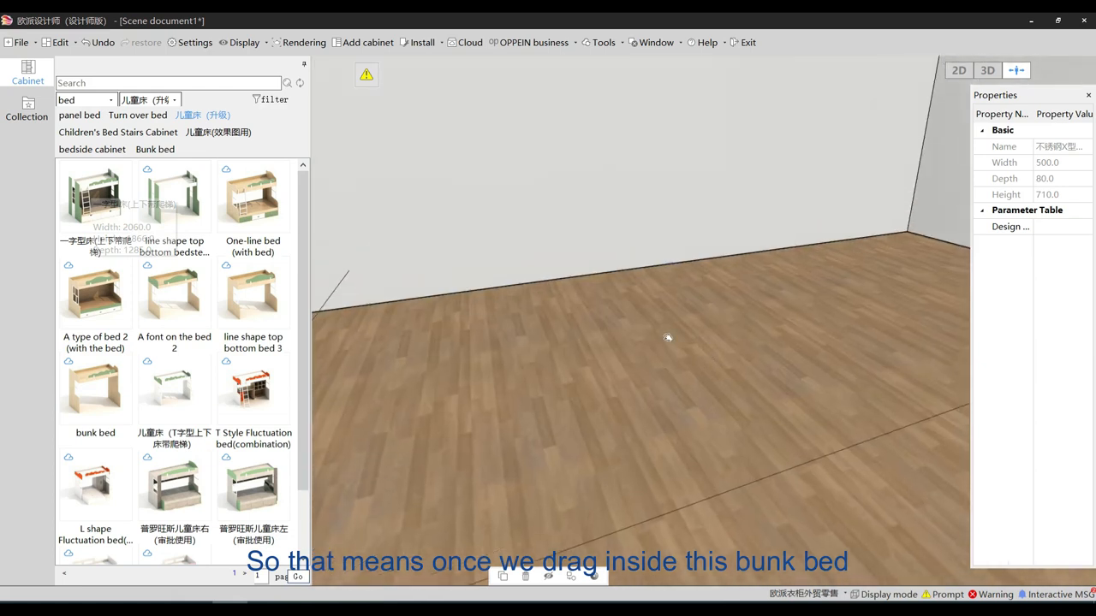
drag(97, 197, 589, 279)
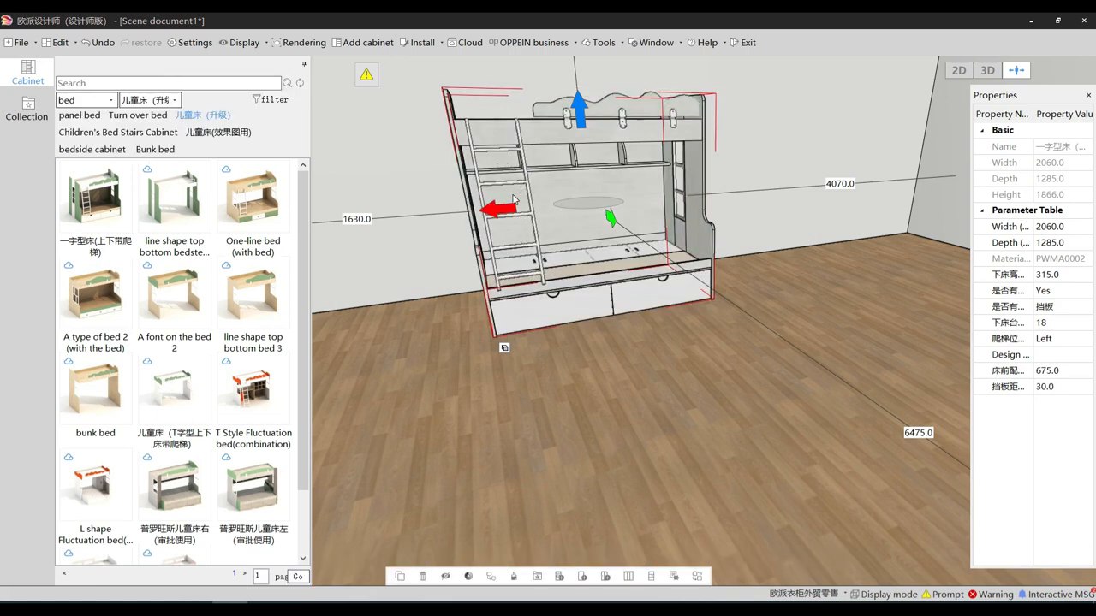
Place a Tibetan blue iron dining table foot PWNK0030 from the accessory series' decoration shelf category on the floor near the room corner.
click(109, 100)
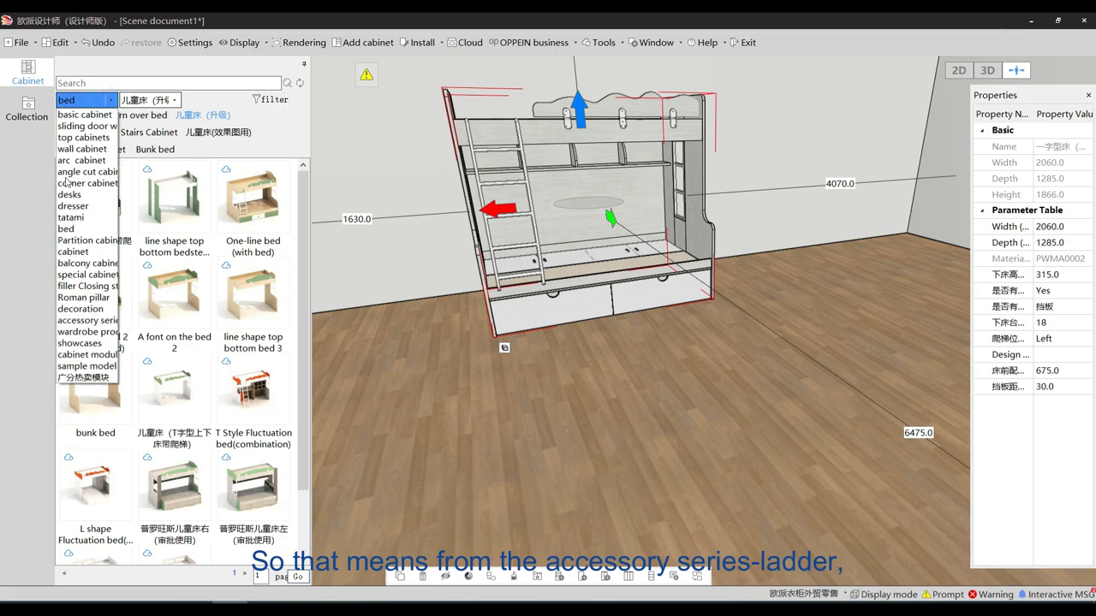
click(85, 321)
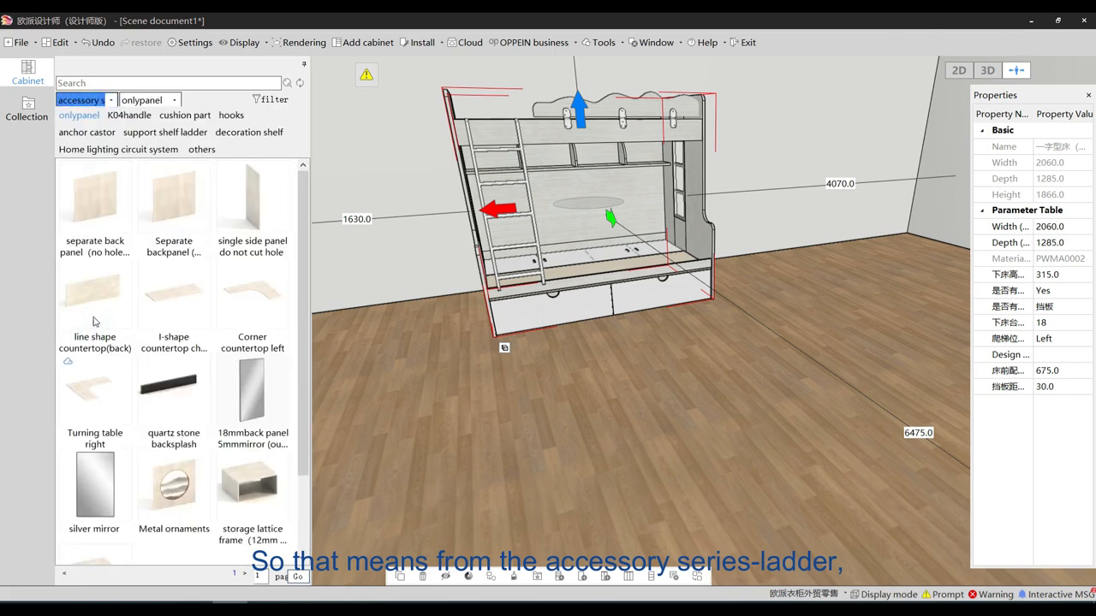
click(191, 134)
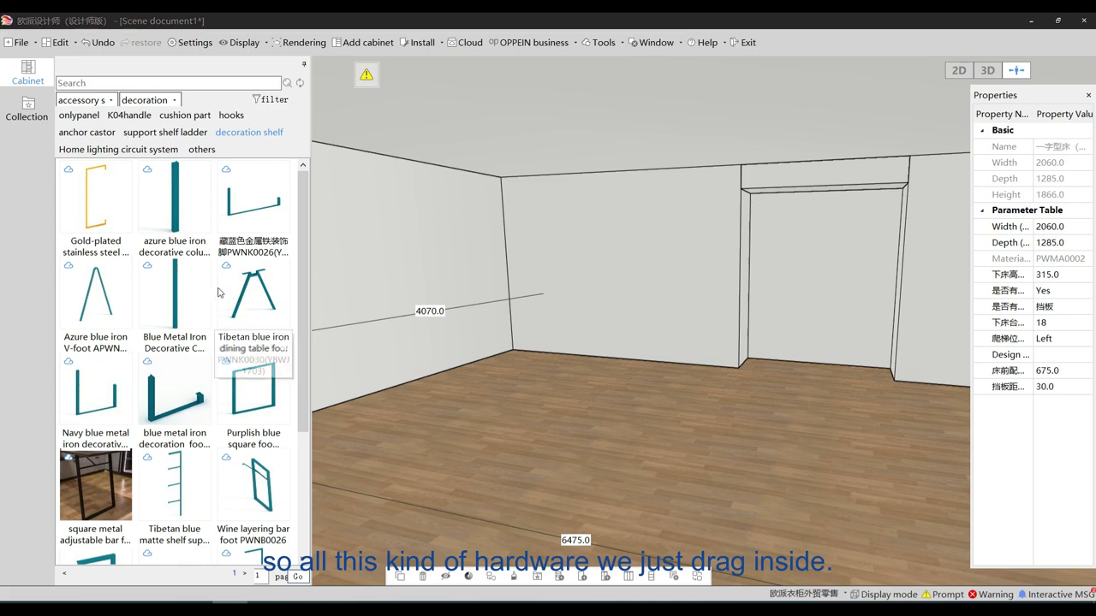
click(241, 305)
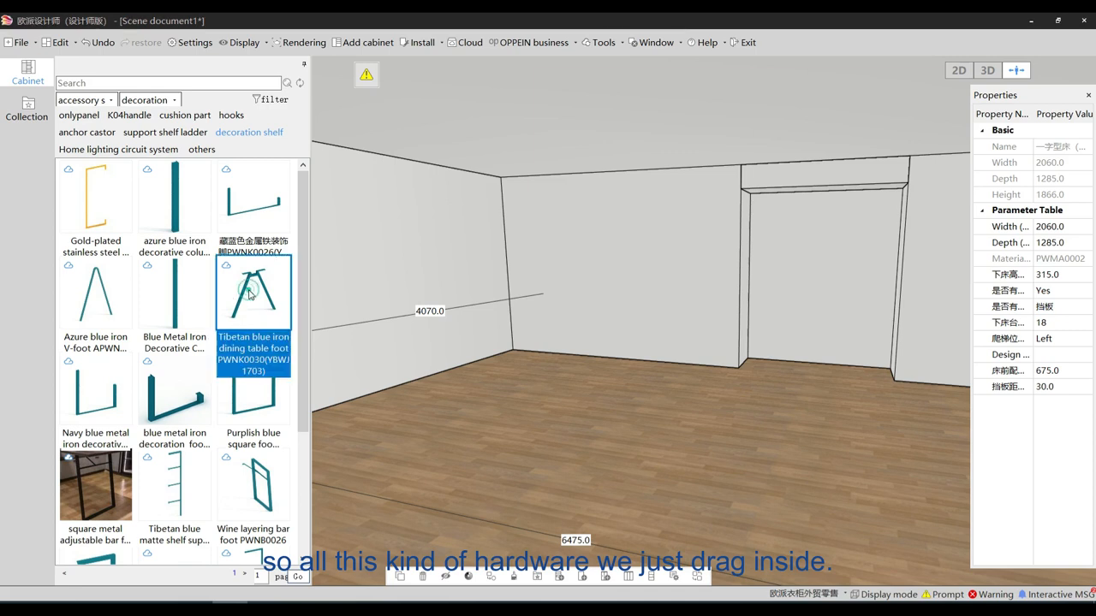
click(553, 394)
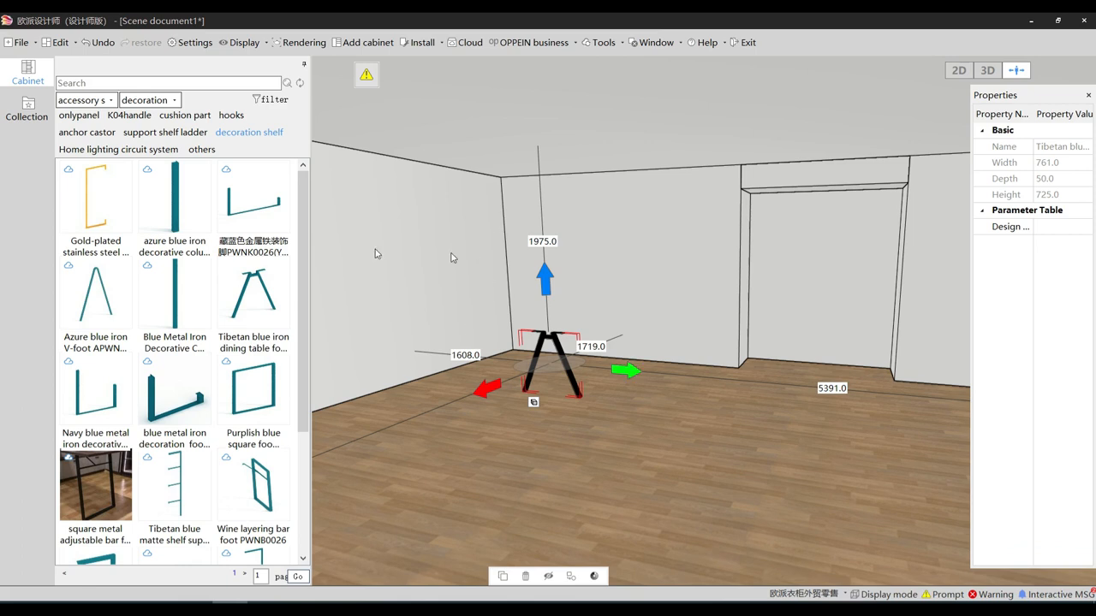
Examine the remaining decoration shelf hardware and the light strips and shelf lamps in the home lighting circuit system category.
click(160, 275)
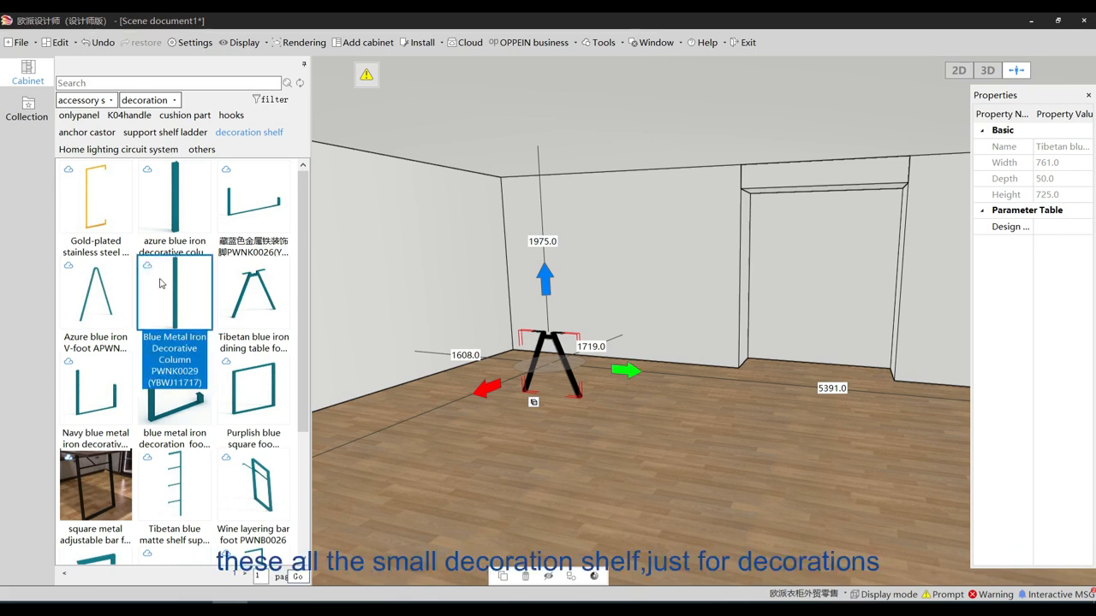
scroll(161, 293, down, 2)
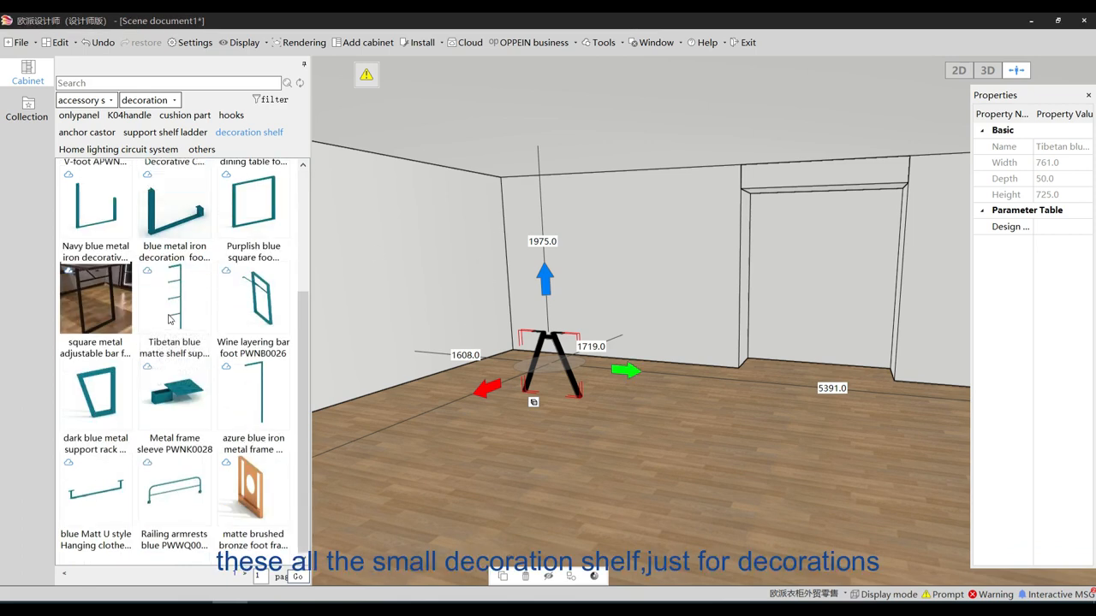
scroll(167, 313, up, 2)
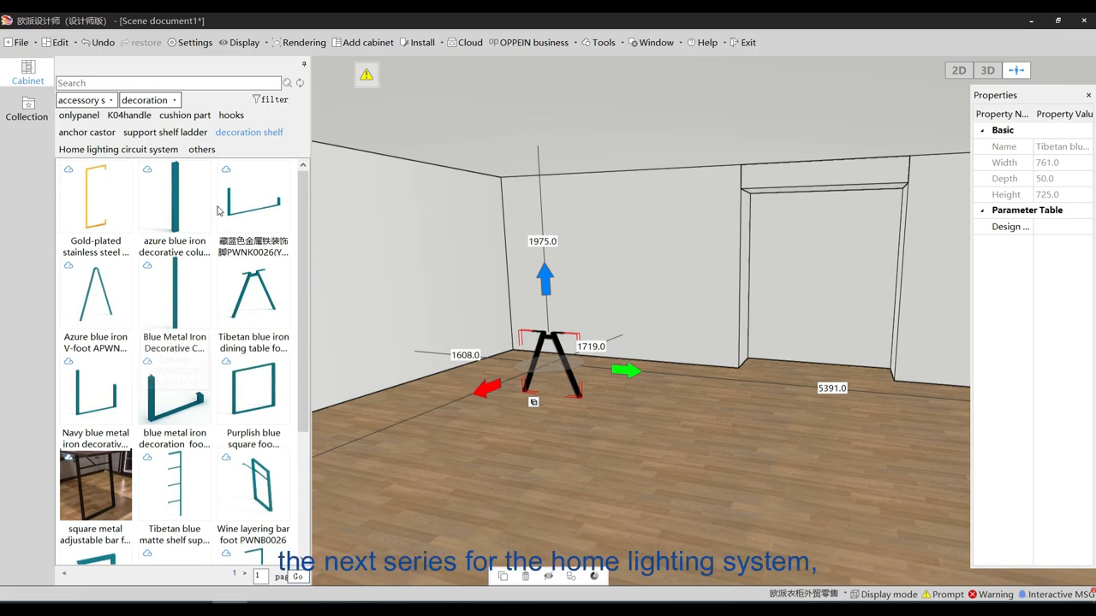
click(127, 149)
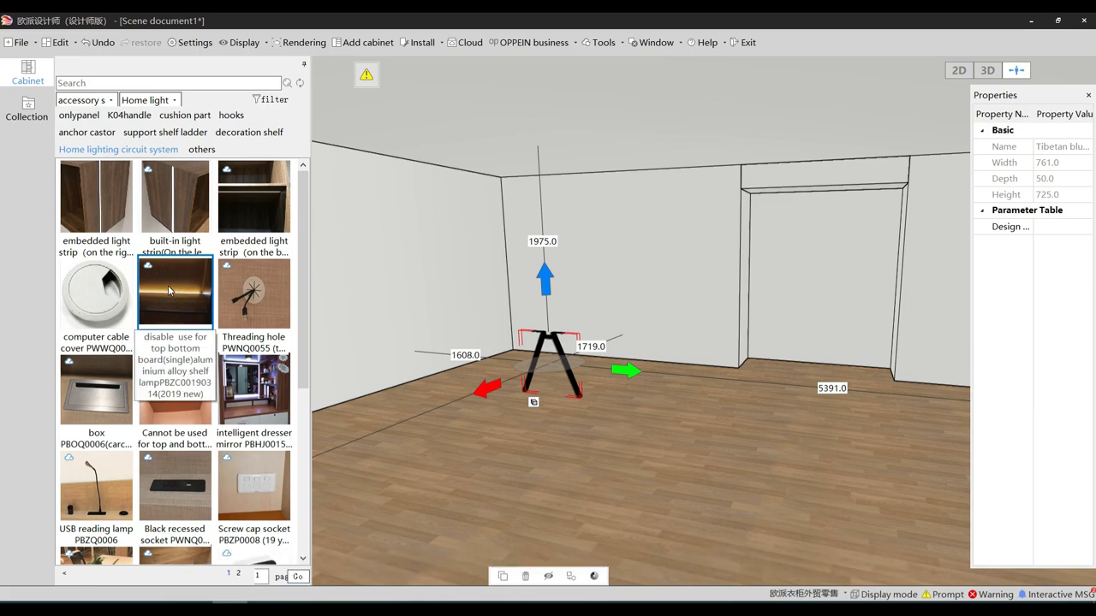
click(168, 287)
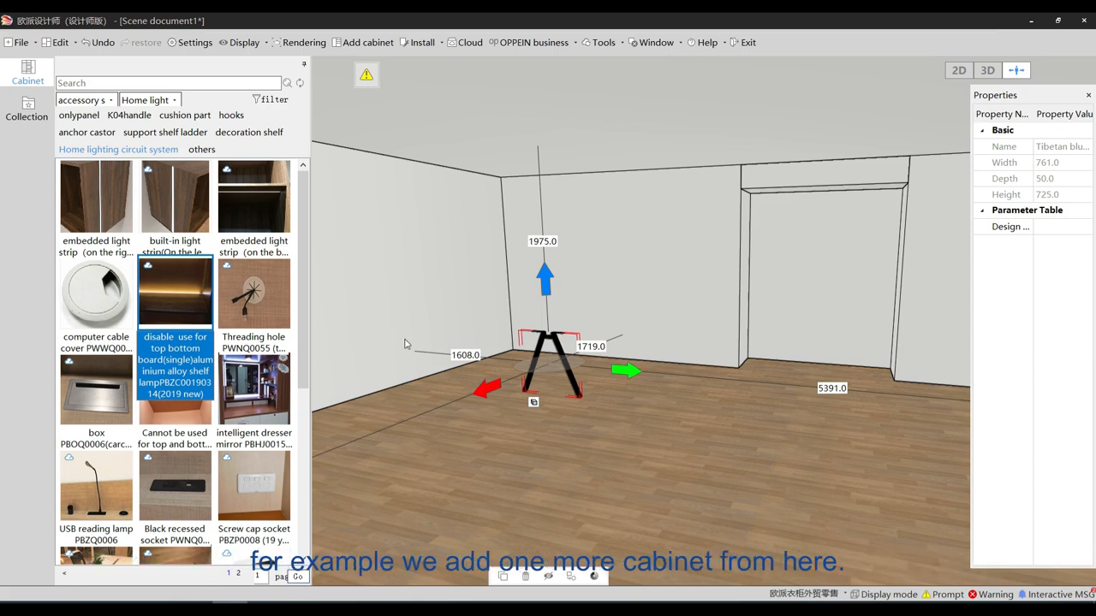
Place a High Cabinet single row (side top) from the basic lower cabinets against the wall beside the door opening, about 3020 mm from the corner.
click(109, 100)
click(91, 119)
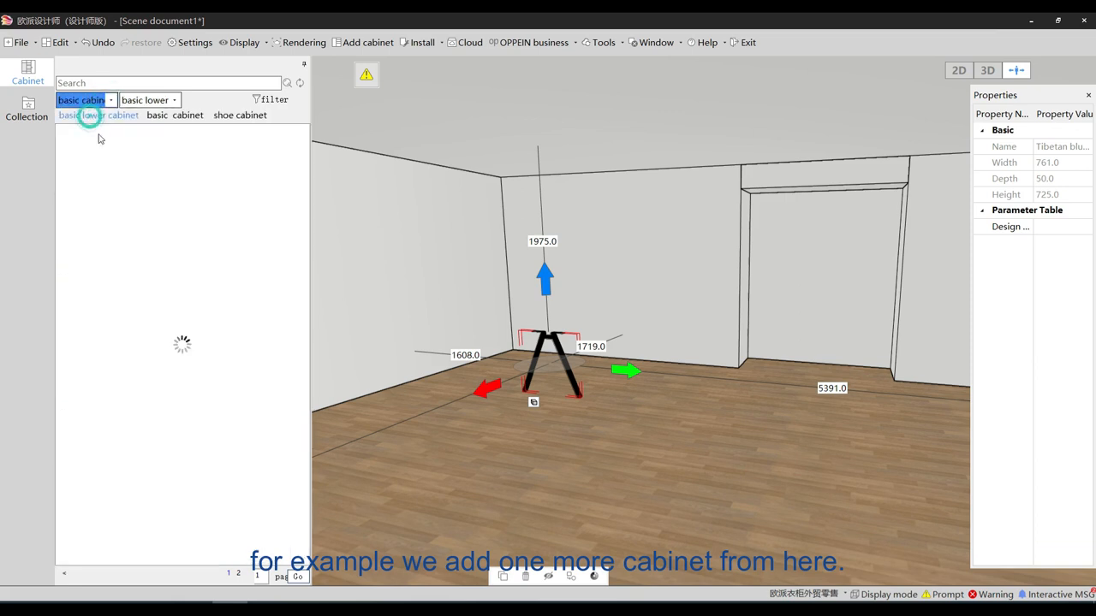
click(164, 160)
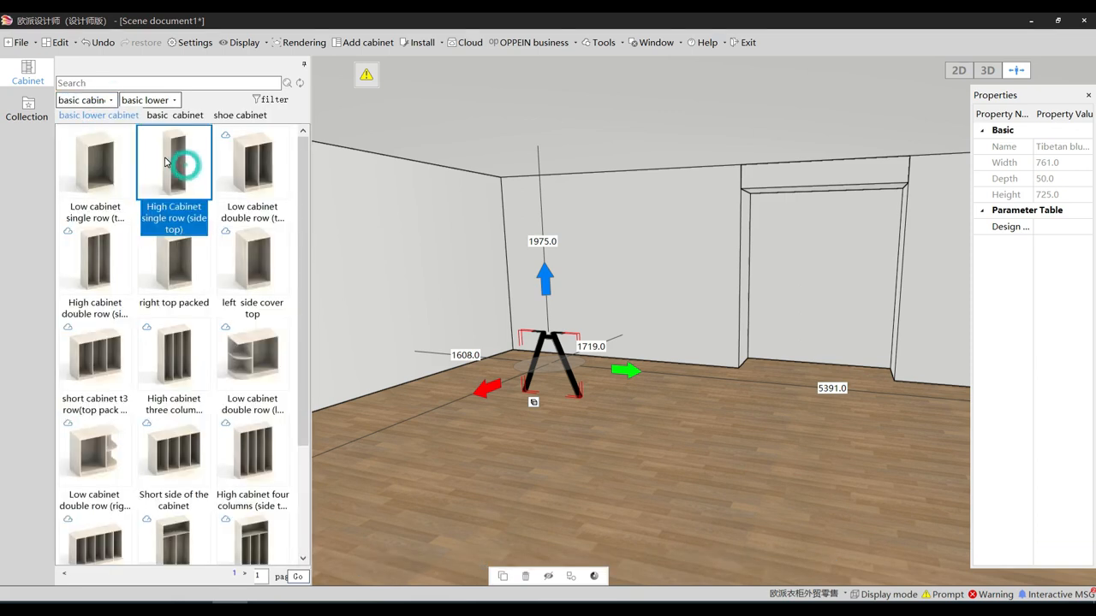
drag(165, 167, 710, 333)
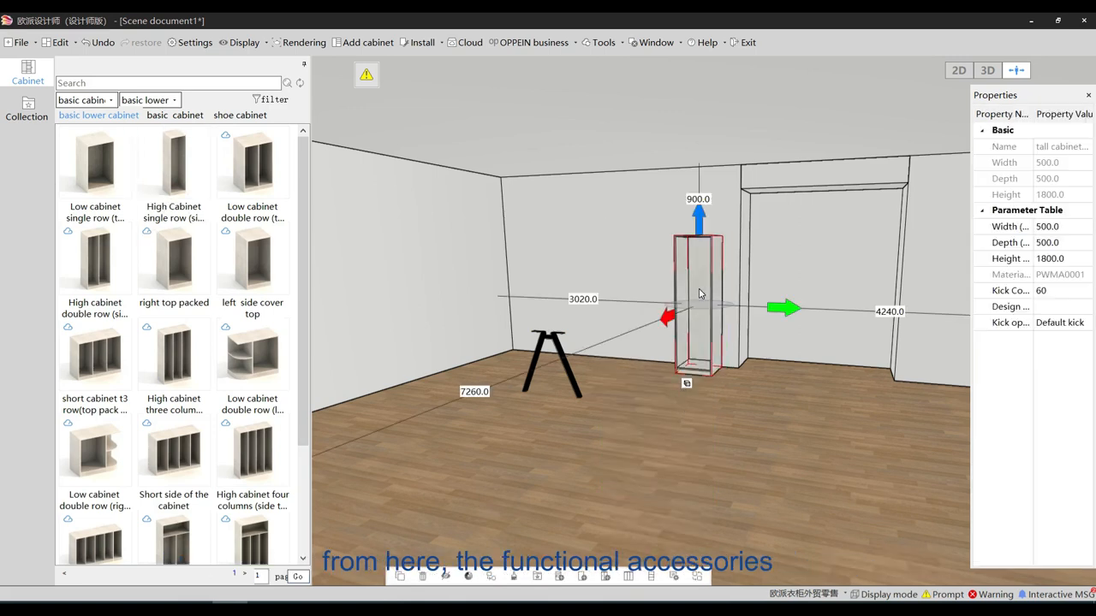
Open the tall cabinet's functional accessory library and list its lighting system products.
right_click(699, 293)
click(817, 170)
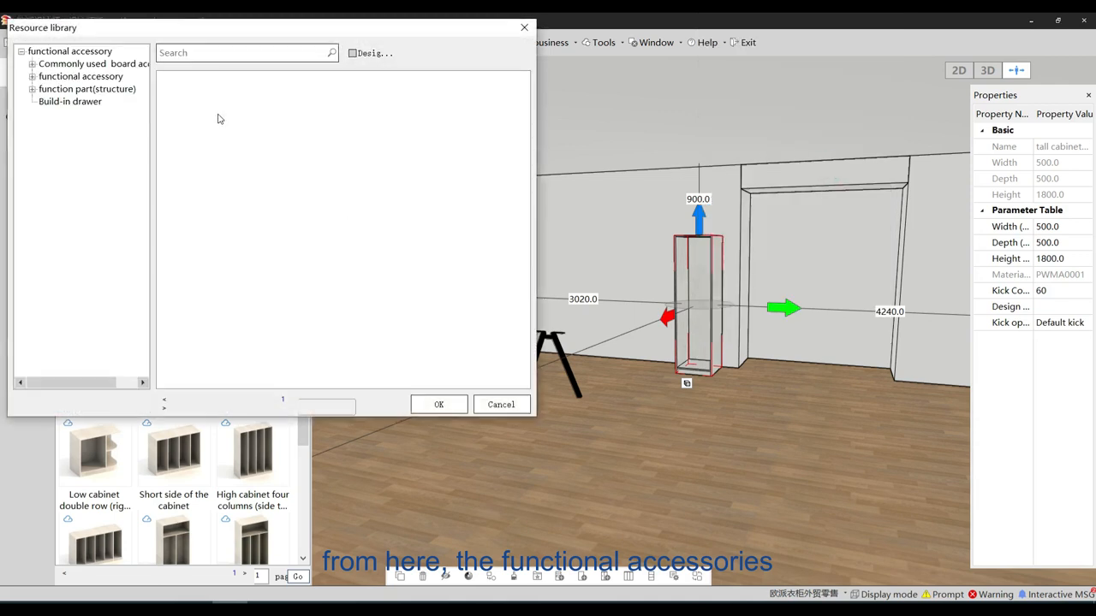
click(33, 77)
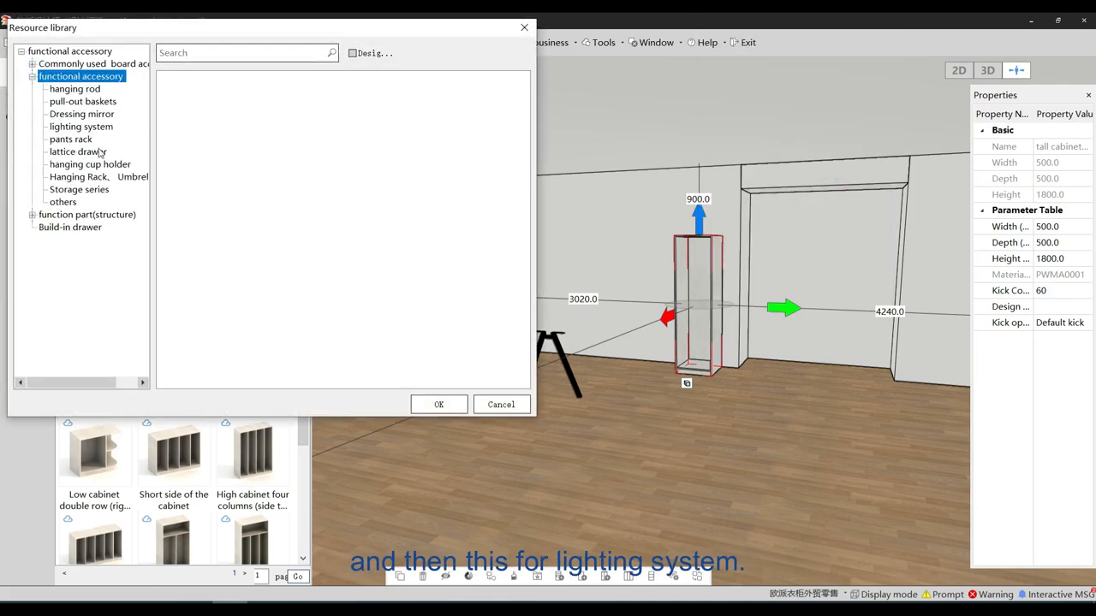
click(83, 127)
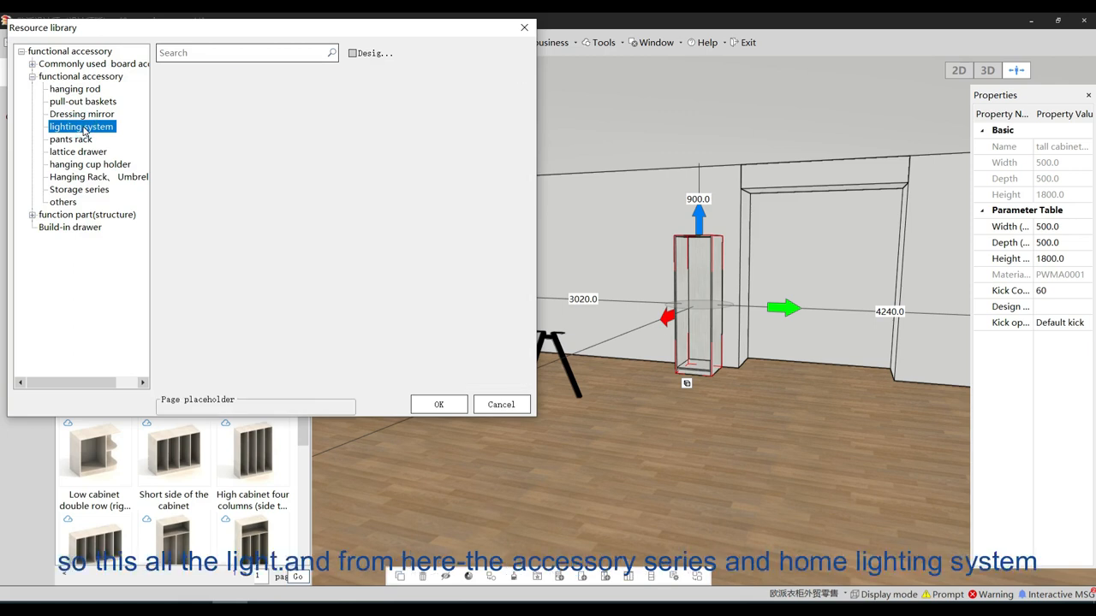
Compare the home lighting circuit system category of the accessory series with the lighting system products in the cabinet's functional accessory library.
drag(261, 23, 730, 85)
click(107, 101)
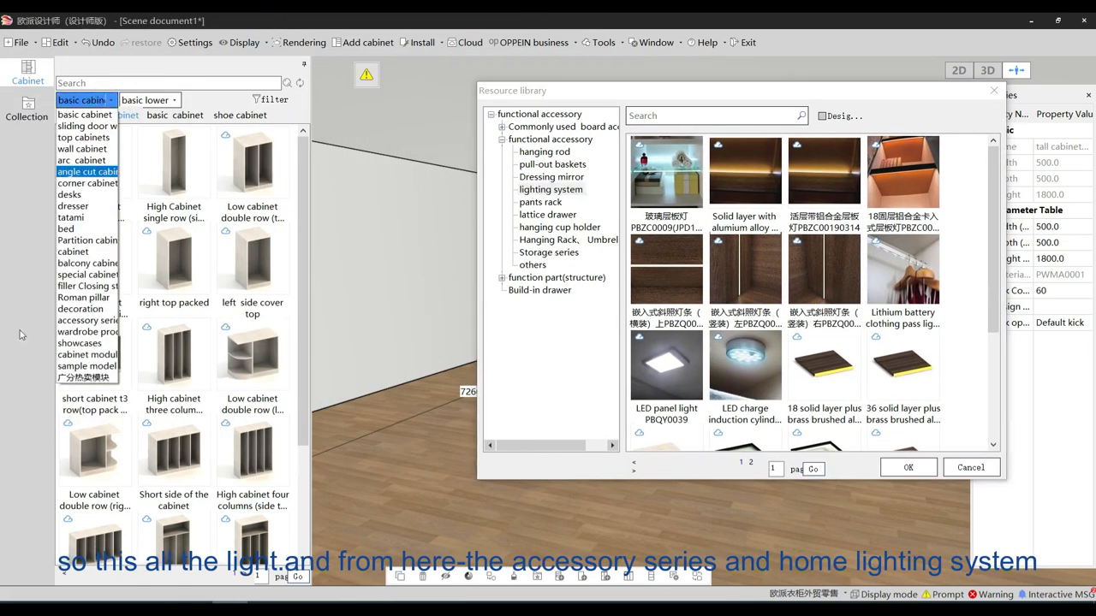
click(84, 326)
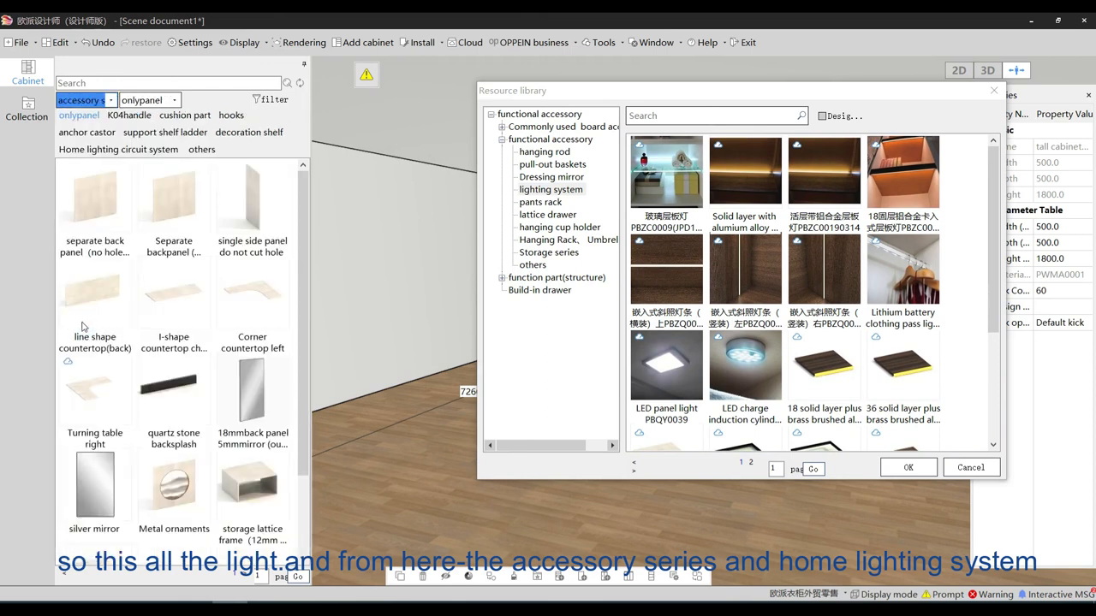
click(120, 150)
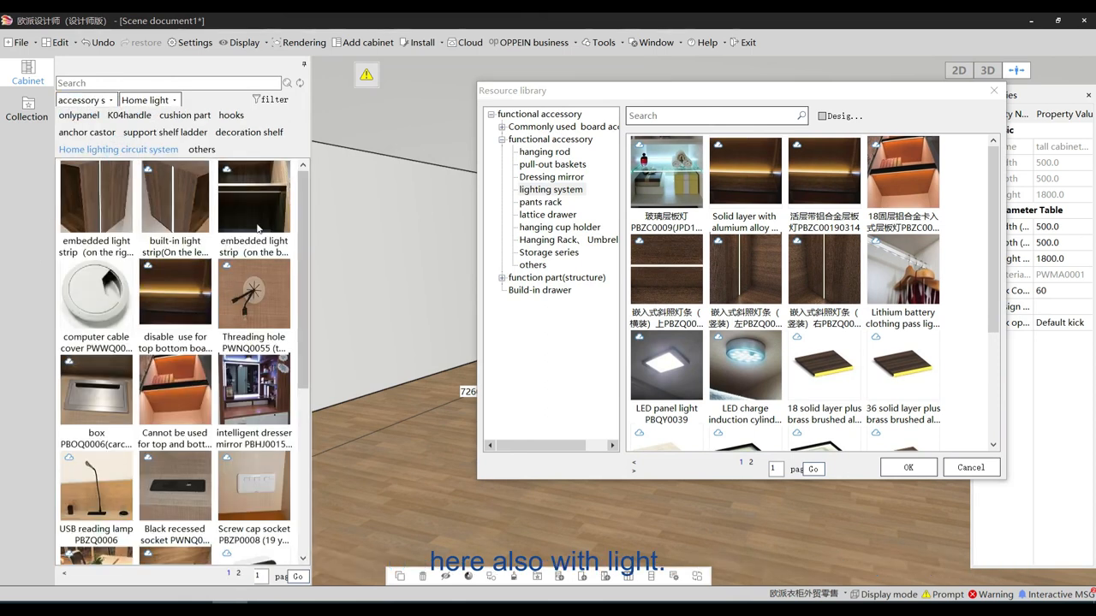
drag(696, 94, 541, 98)
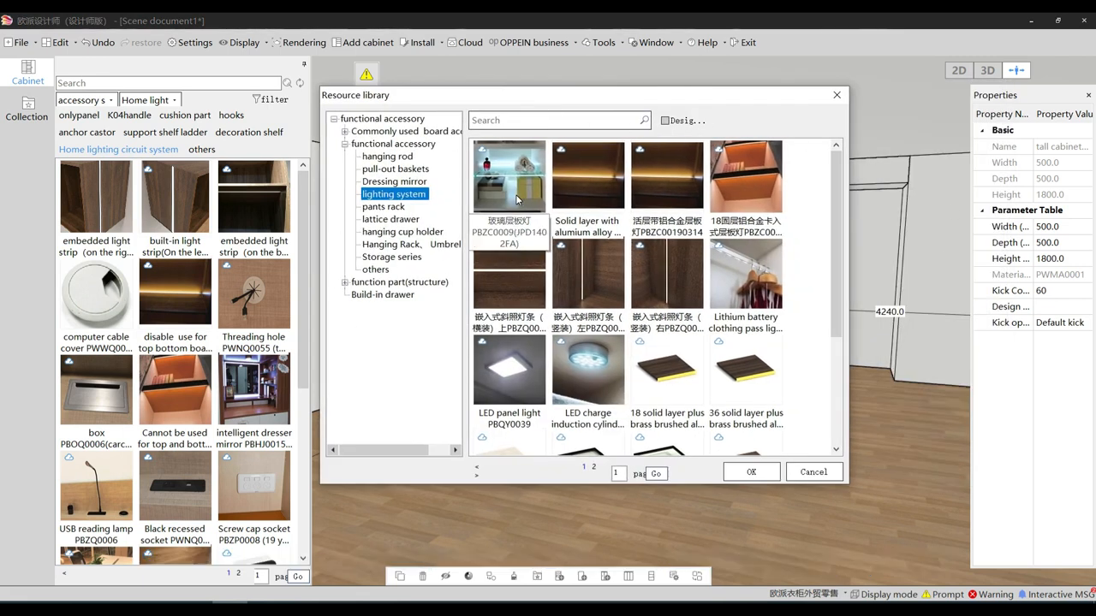
drag(656, 102, 397, 93)
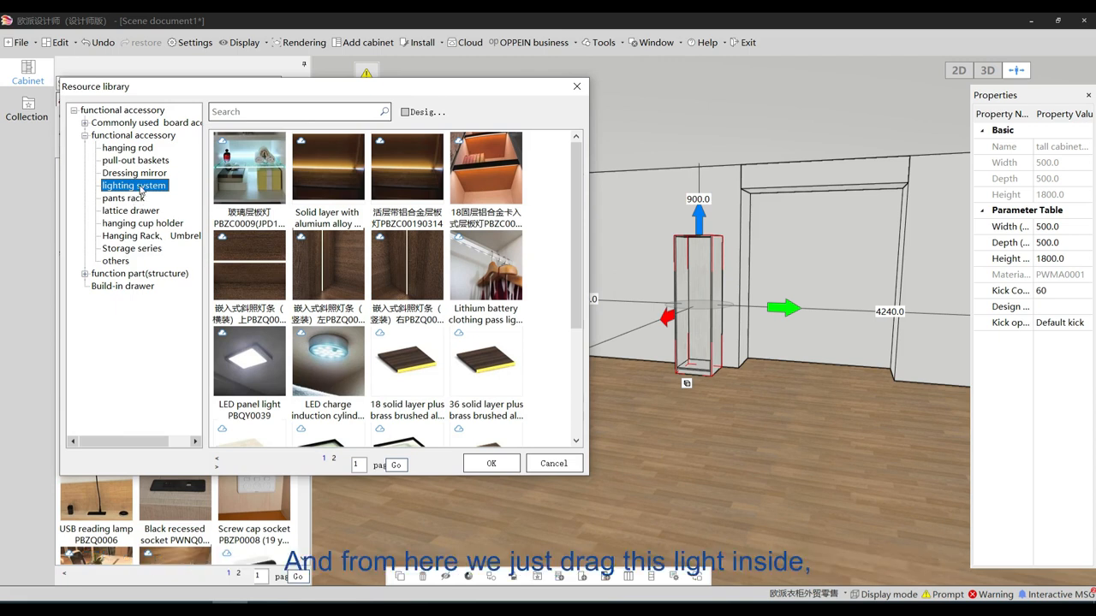
Install a vertical embedded light strip (嵌入式斜照灯条 竖装) from the functional lighting system on the tall cabinet's inner side facing away from the door opening.
click(266, 181)
click(317, 272)
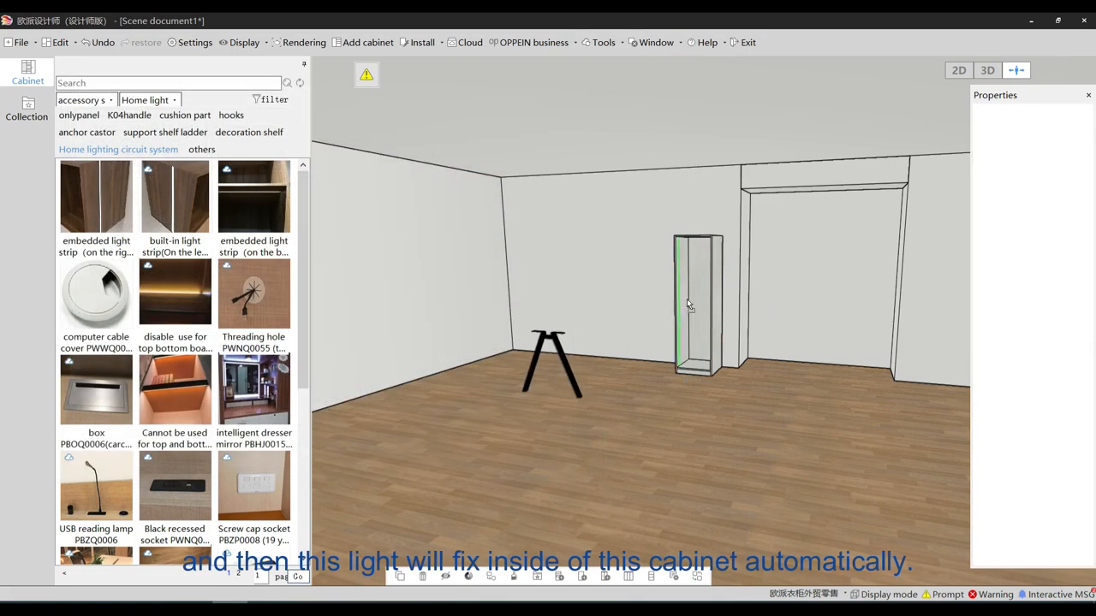
click(687, 304)
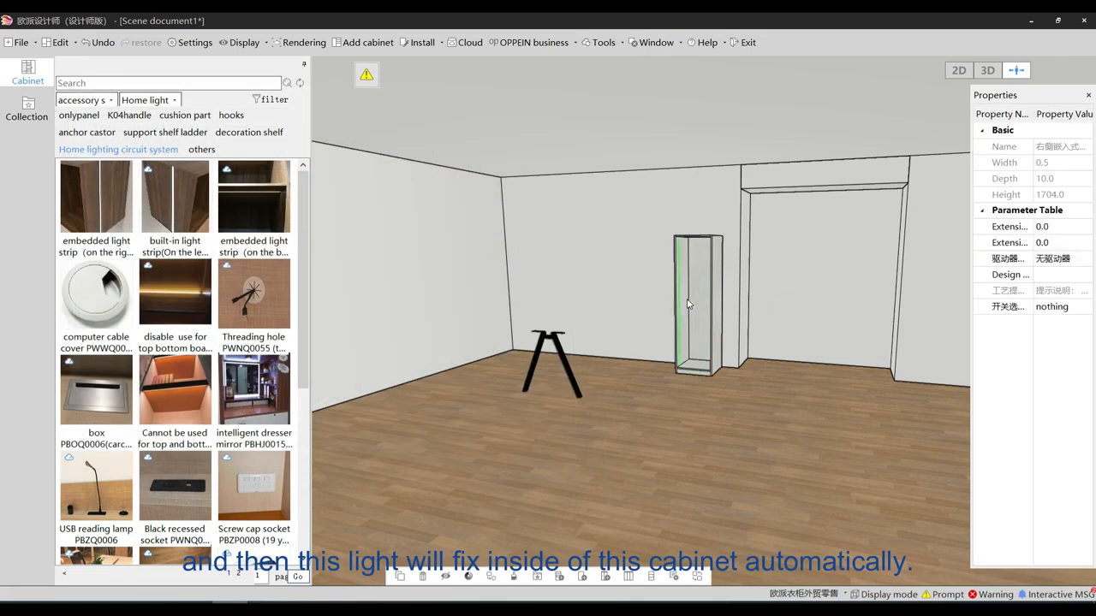
click(686, 300)
click(546, 463)
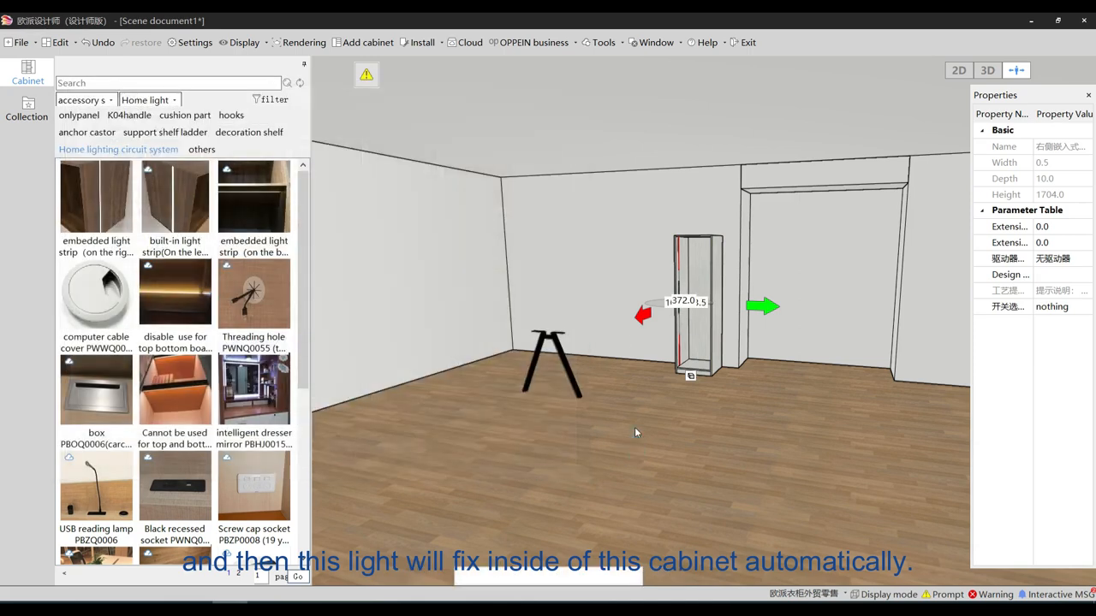
click(635, 433)
Place an embedded light strip (on the right panel) from the home lighting circuit system on the outer face of the tall cabinet's side panel.
scroll(638, 458, up, 5)
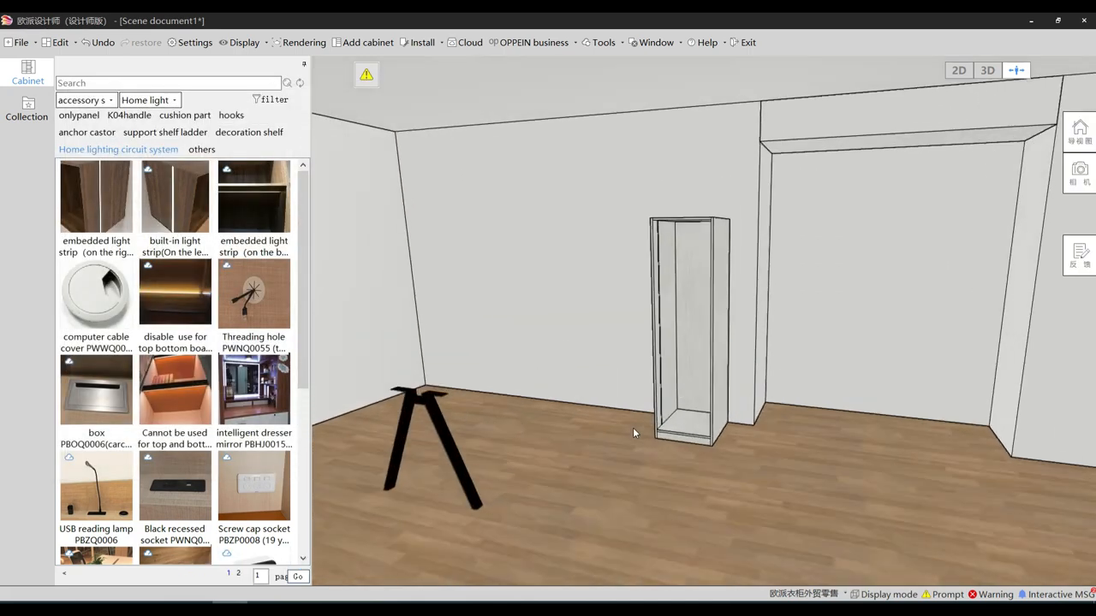
scroll(633, 427, up, 2)
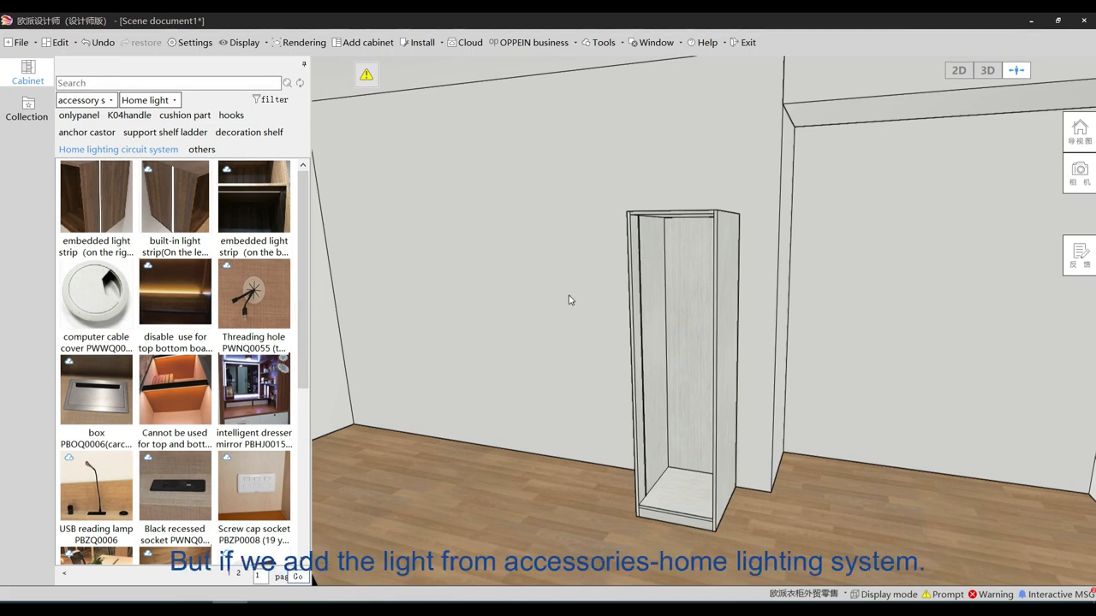
click(521, 288)
middle_drag(583, 324, 342, 231)
middle_drag(360, 279, 361, 309)
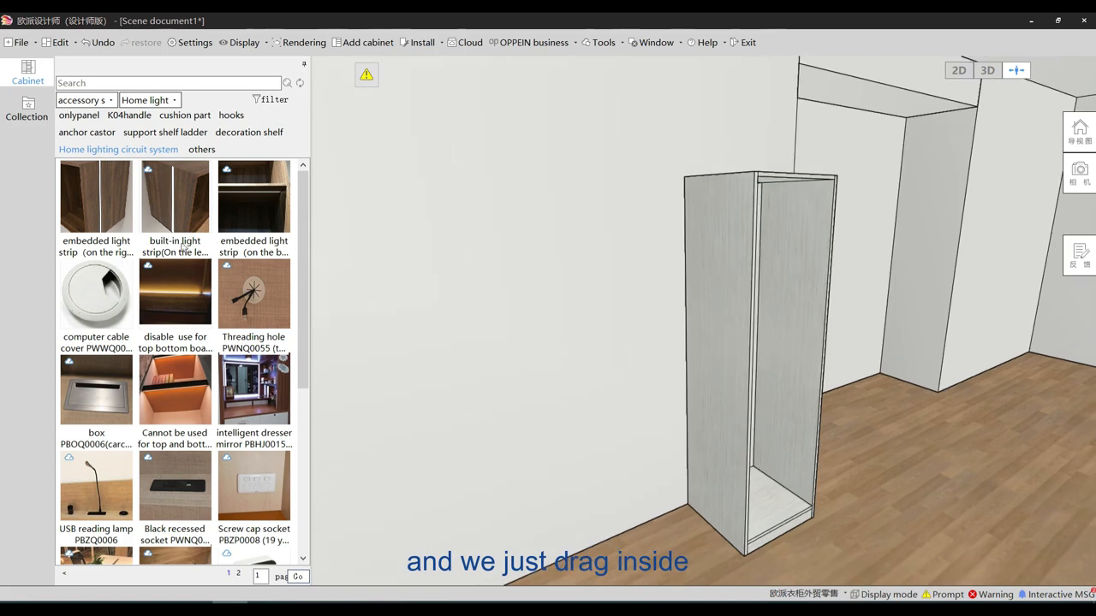
click(93, 197)
drag(705, 386, 723, 386)
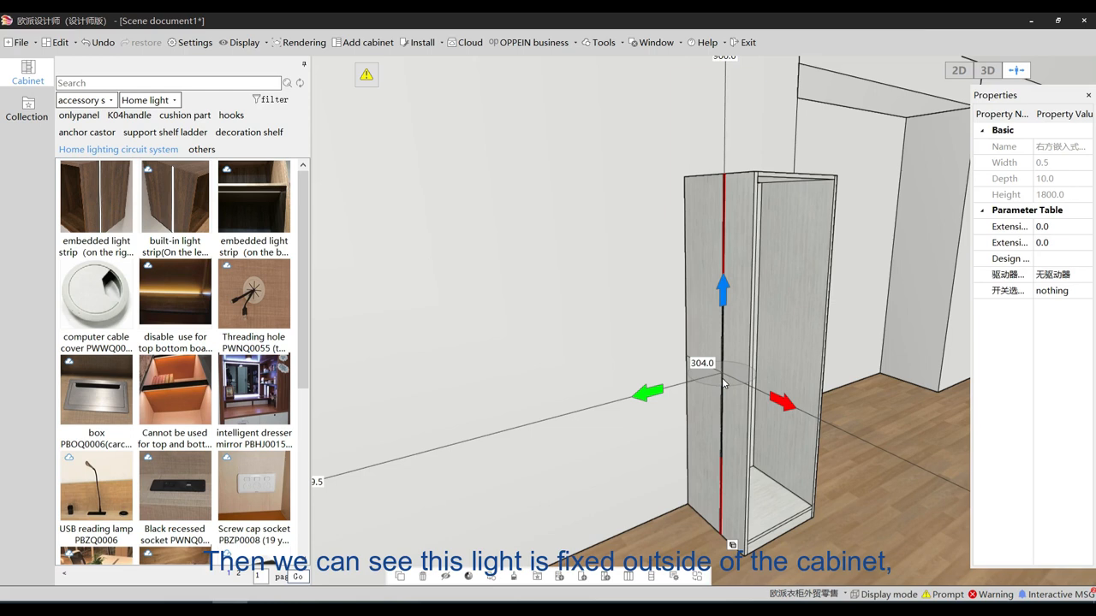
click(585, 337)
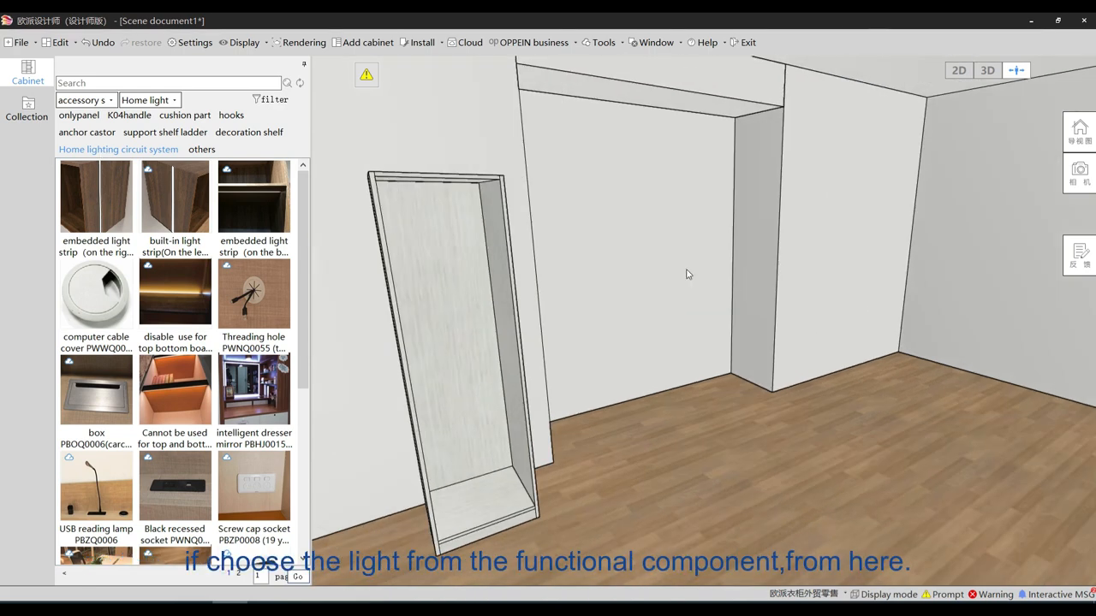
Examine the lighting system products available through Add function component for the tall cabinet.
middle_drag(593, 383, 516, 294)
click(519, 264)
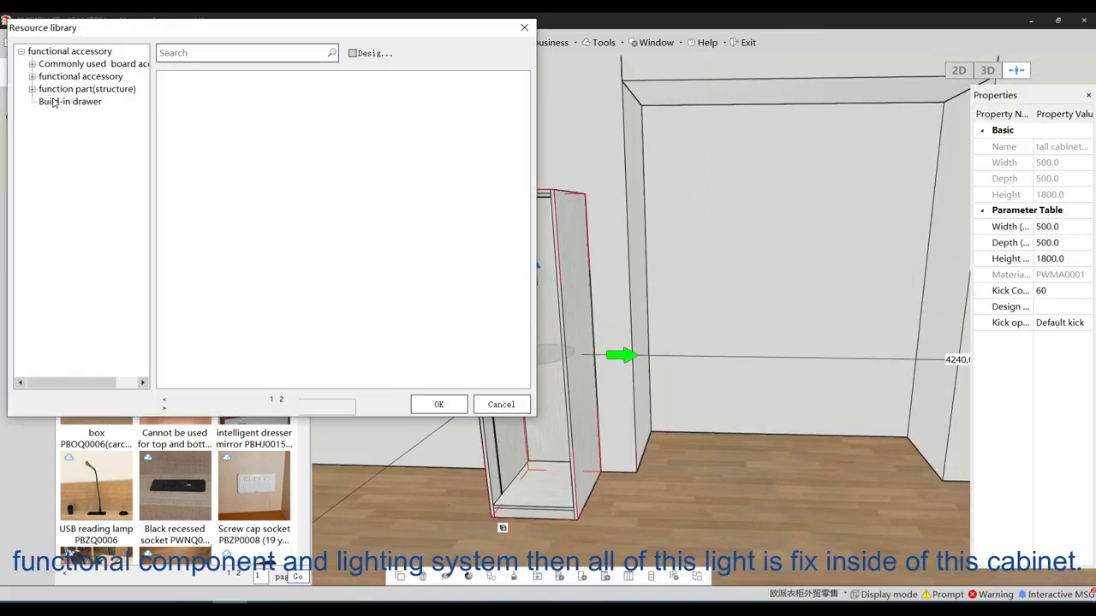
click(32, 76)
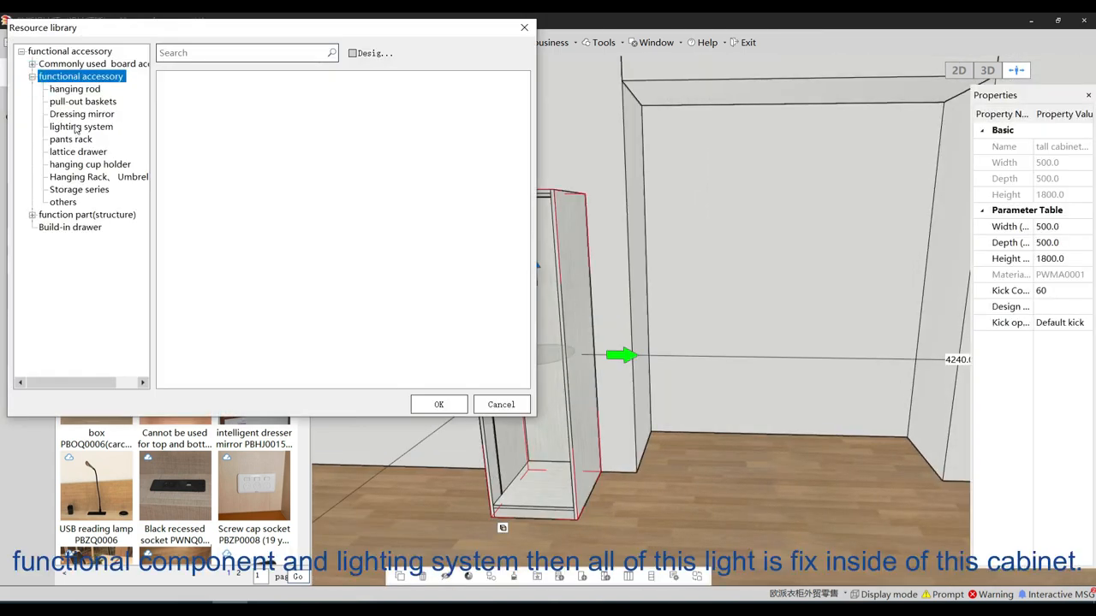
click(77, 126)
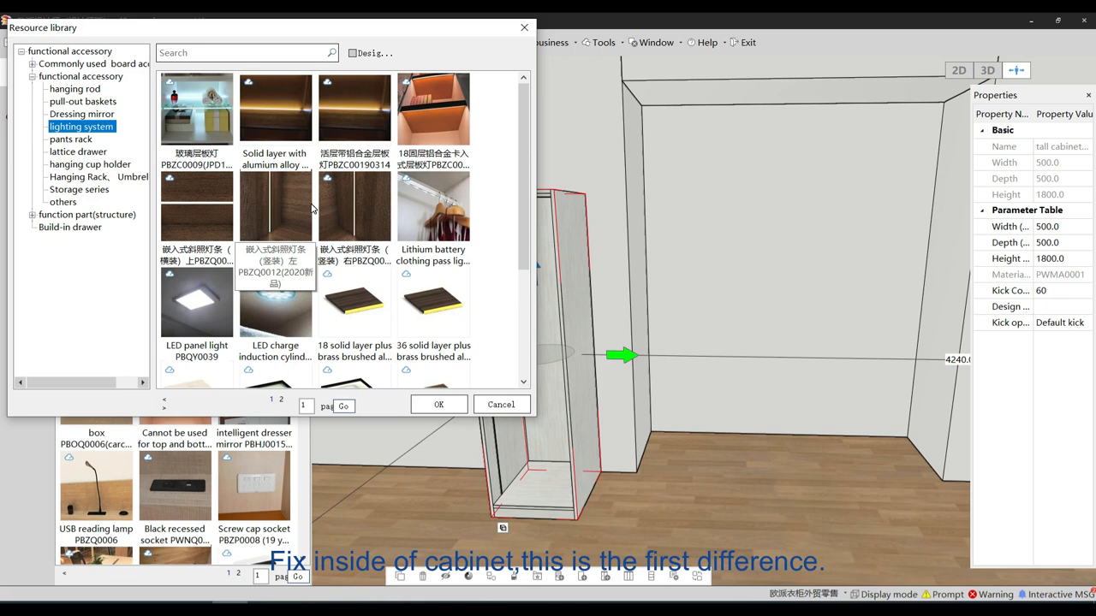
click(501, 405)
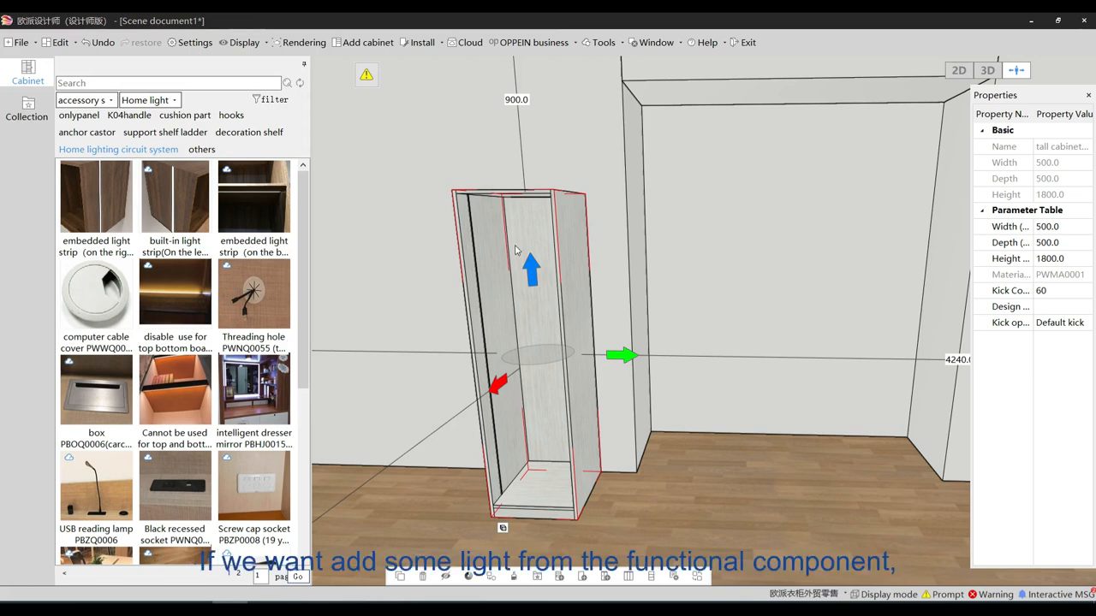
right_click(515, 247)
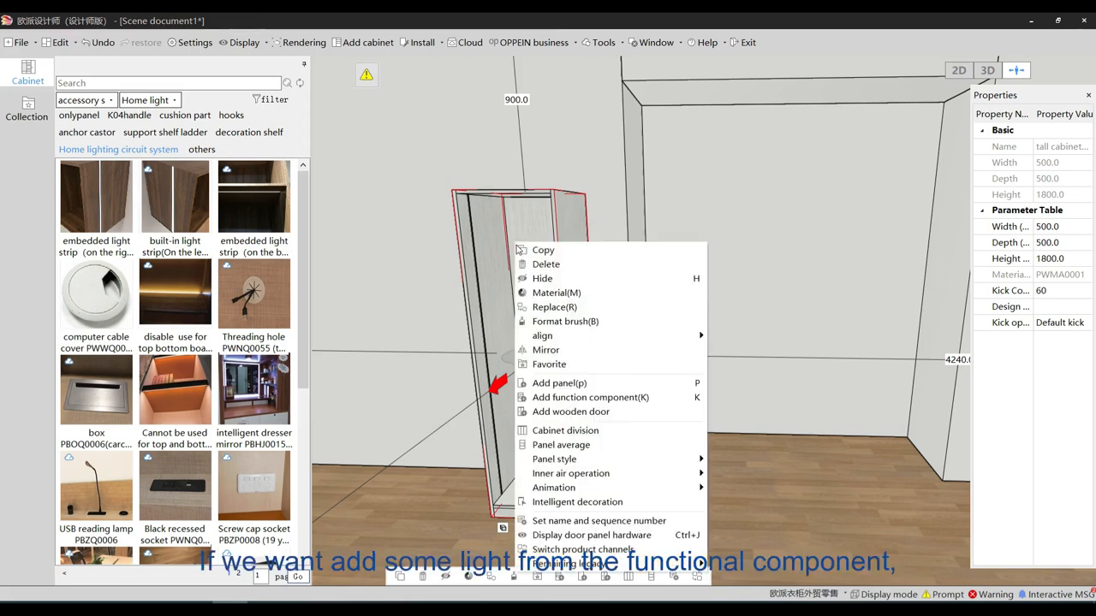
click(636, 399)
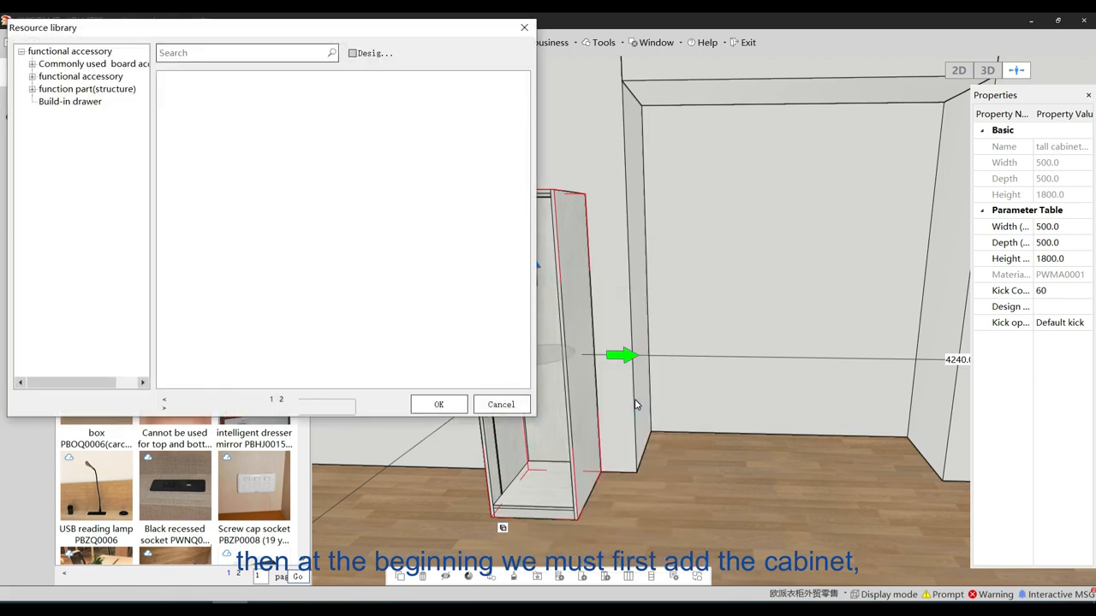
middle_drag(706, 463, 616, 466)
click(40, 78)
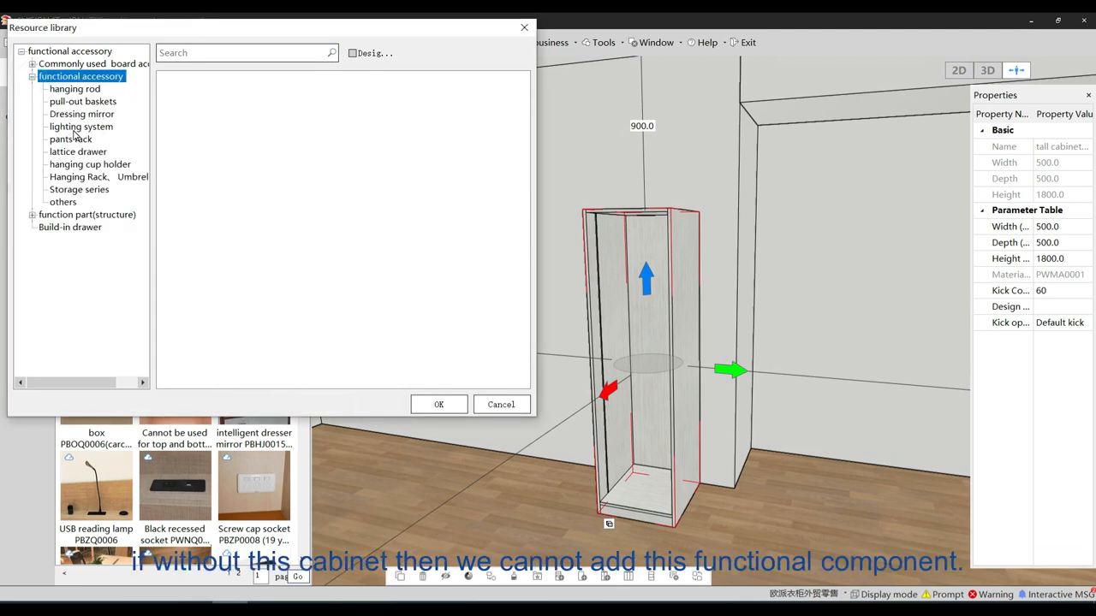
click(79, 126)
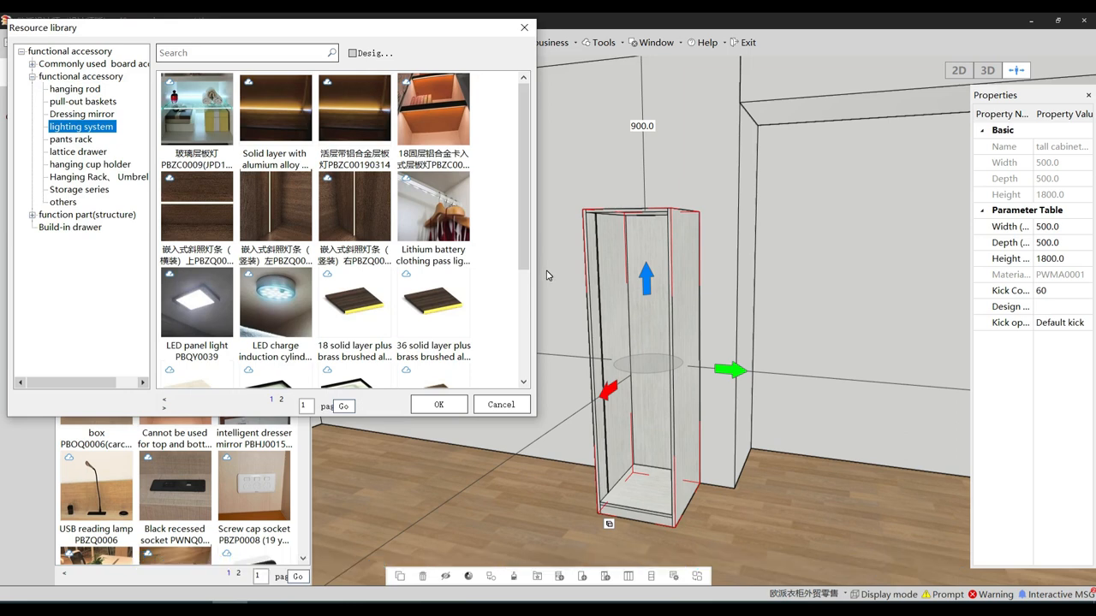
click(524, 28)
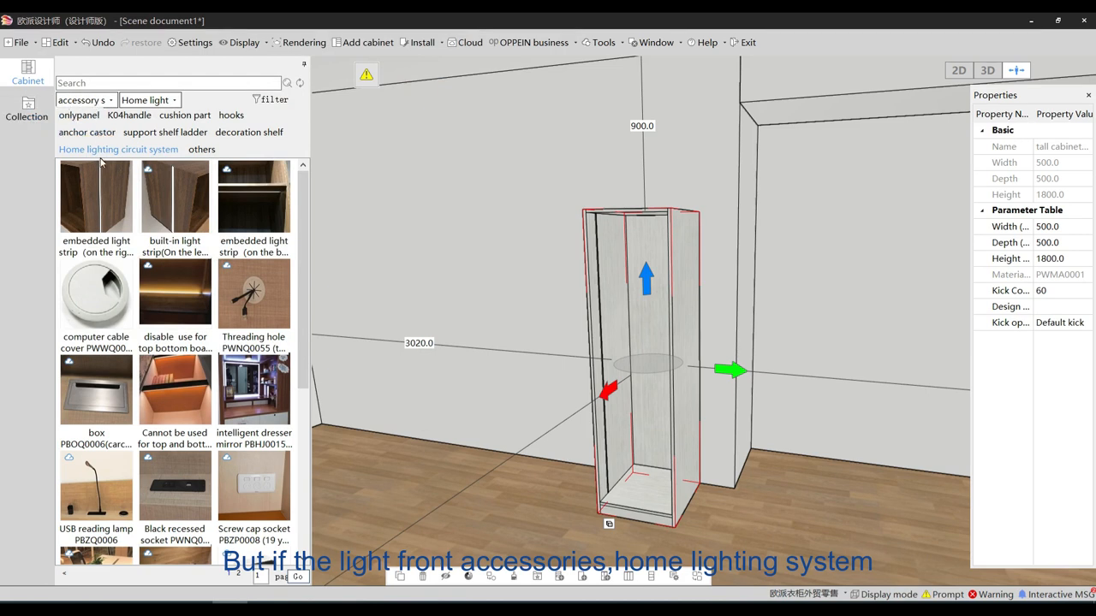
Place an embedded light strip (on the right panel) on the wall about 1100 mm from the corner and a computer cable cover PWWQ0042 at floor level.
click(397, 225)
click(97, 185)
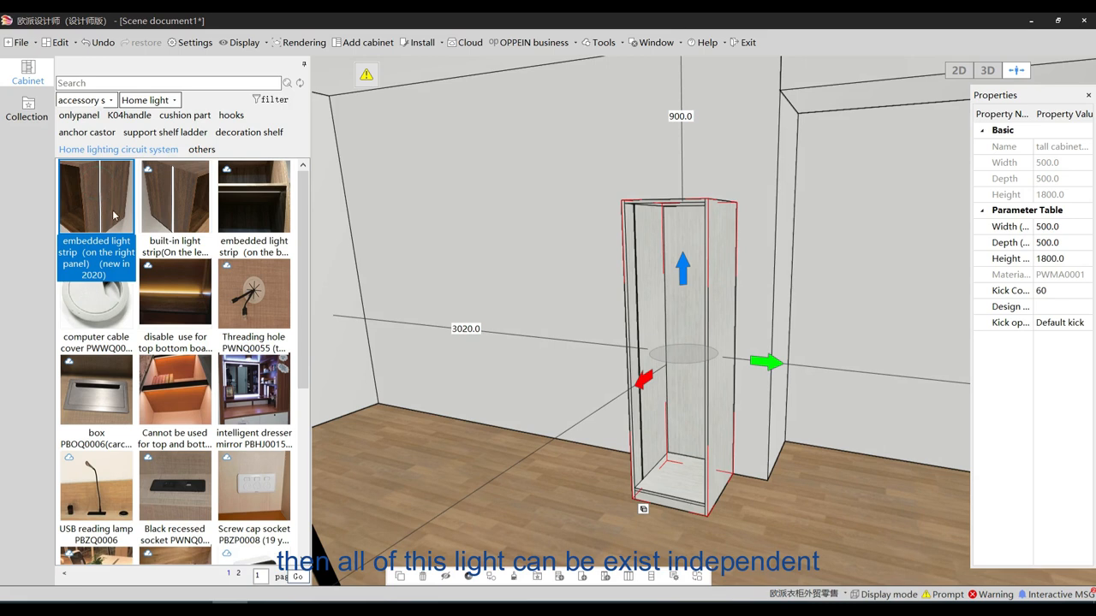
drag(94, 196, 456, 339)
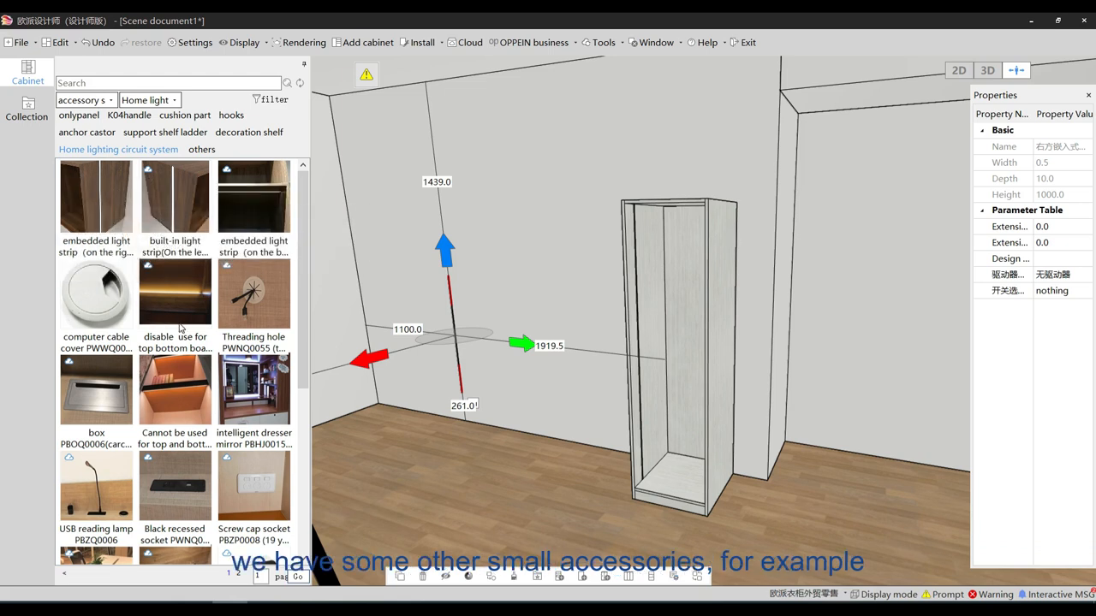
click(115, 312)
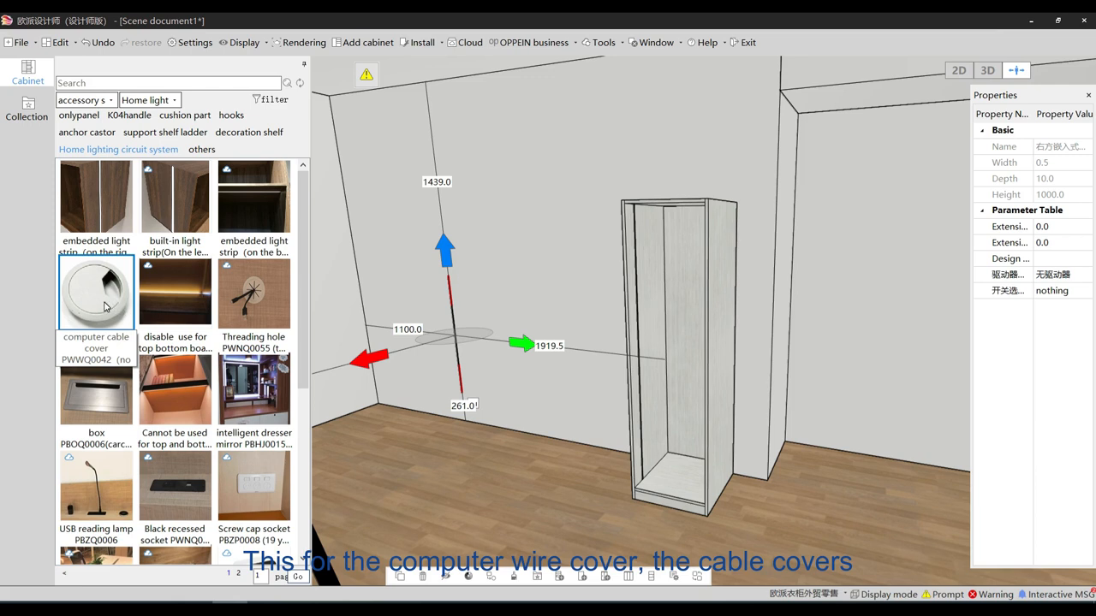
drag(104, 305, 533, 314)
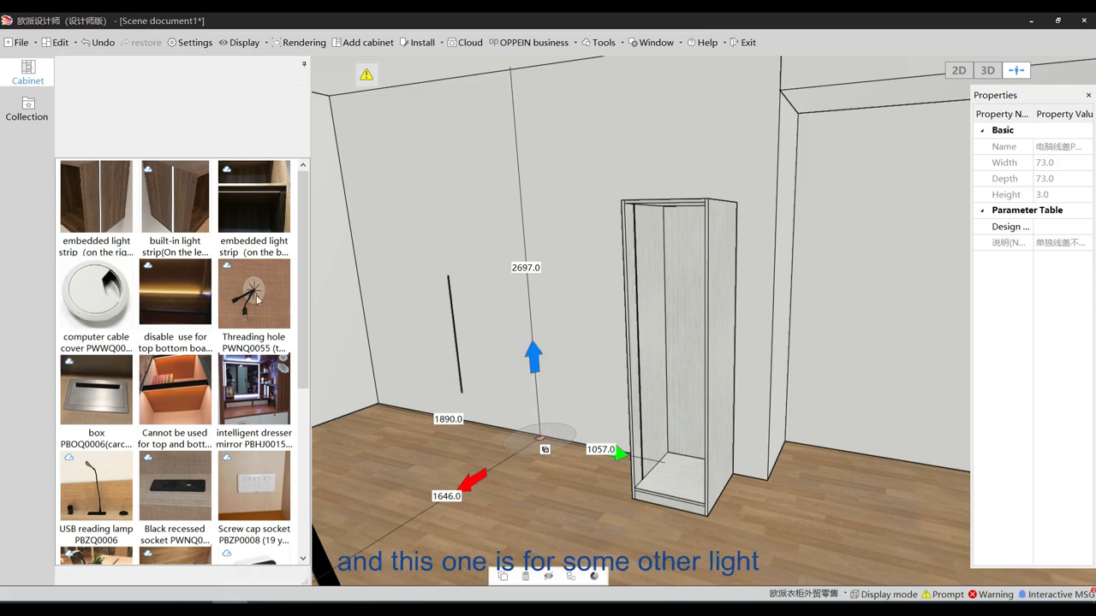
Examine the sockets, power rails and lights on both pages of the home lighting circuit system category.
click(94, 405)
scroll(94, 406, down, 3)
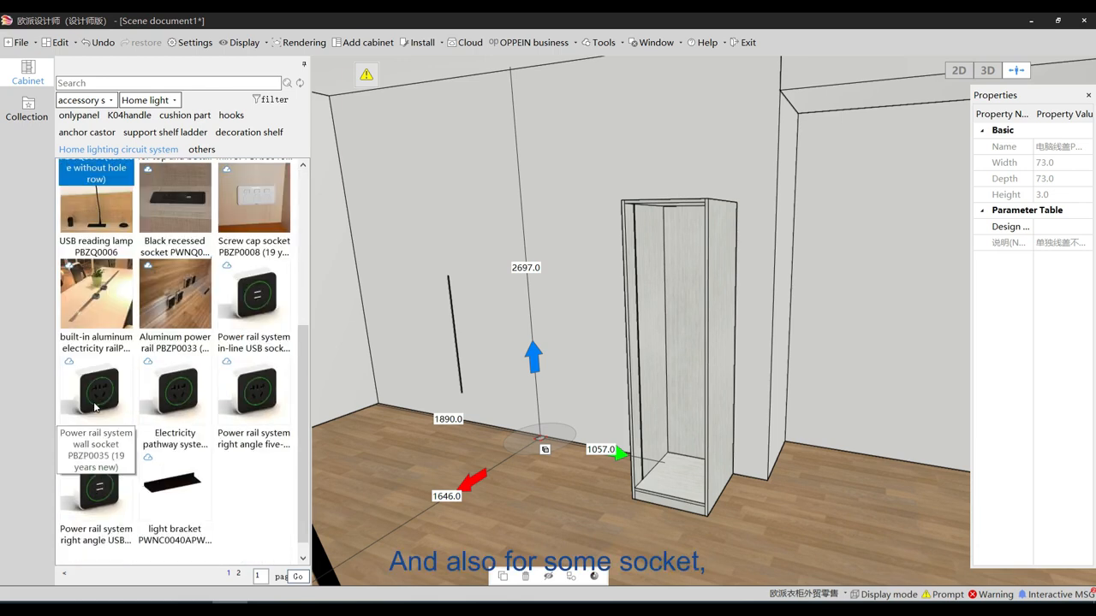
scroll(236, 388, up, 3)
scroll(236, 388, down, 3)
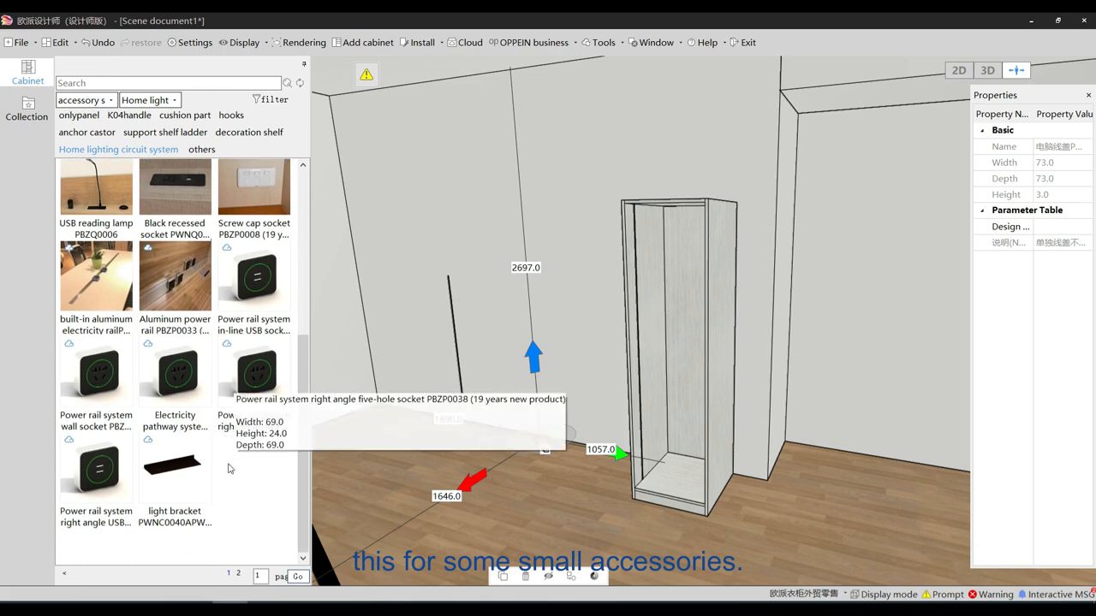
click(238, 574)
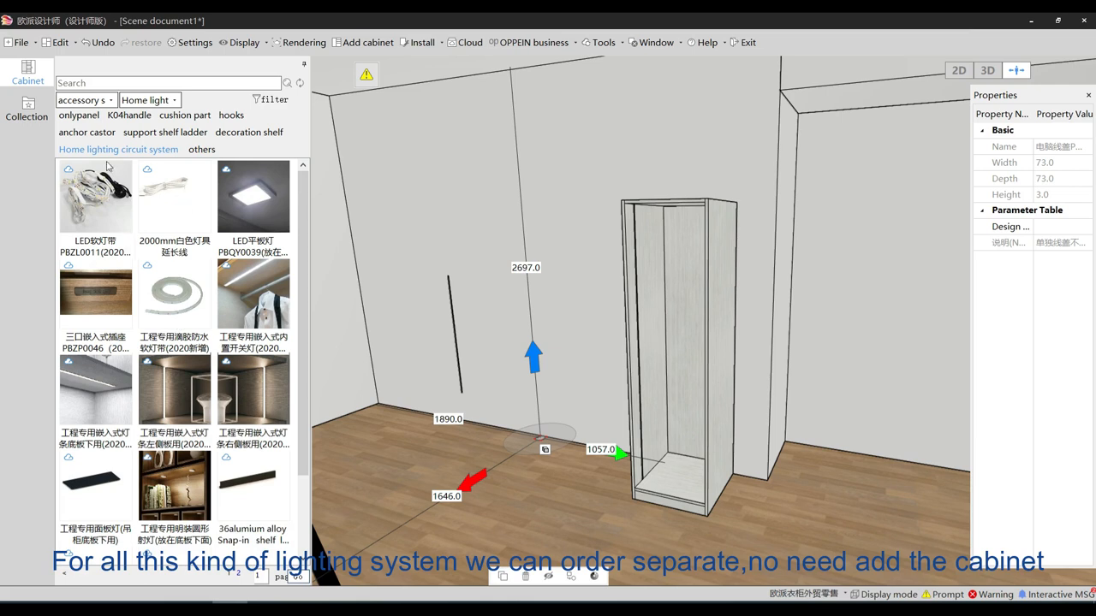
click(230, 574)
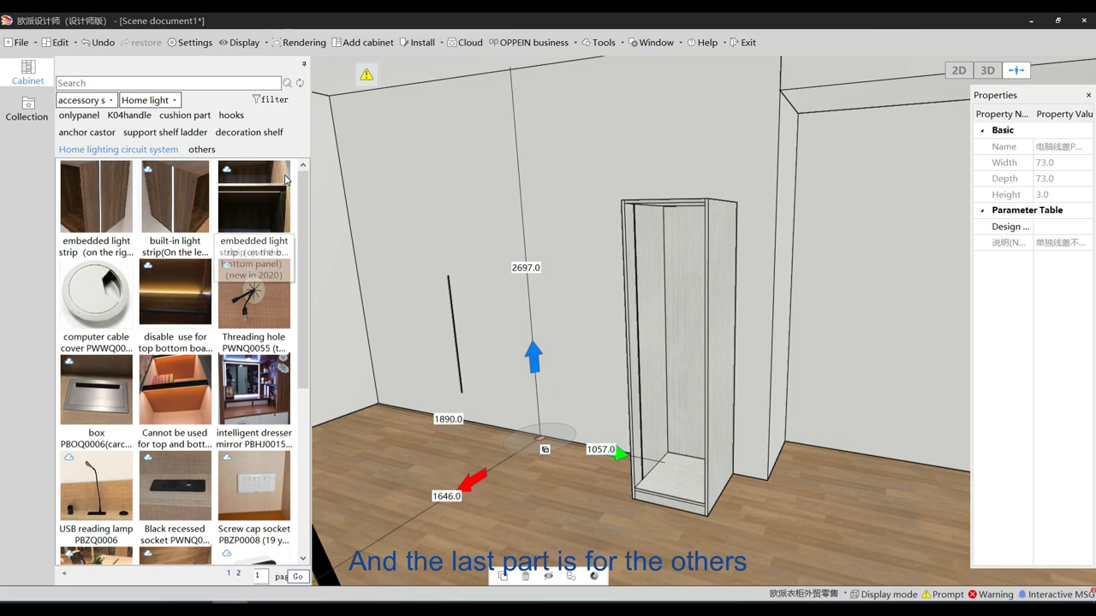
Place vent holes PWNQ0052 at the wall's foot about 1017 mm from the corner and on the tall cabinet's inner side, about 793 mm above its base.
click(202, 149)
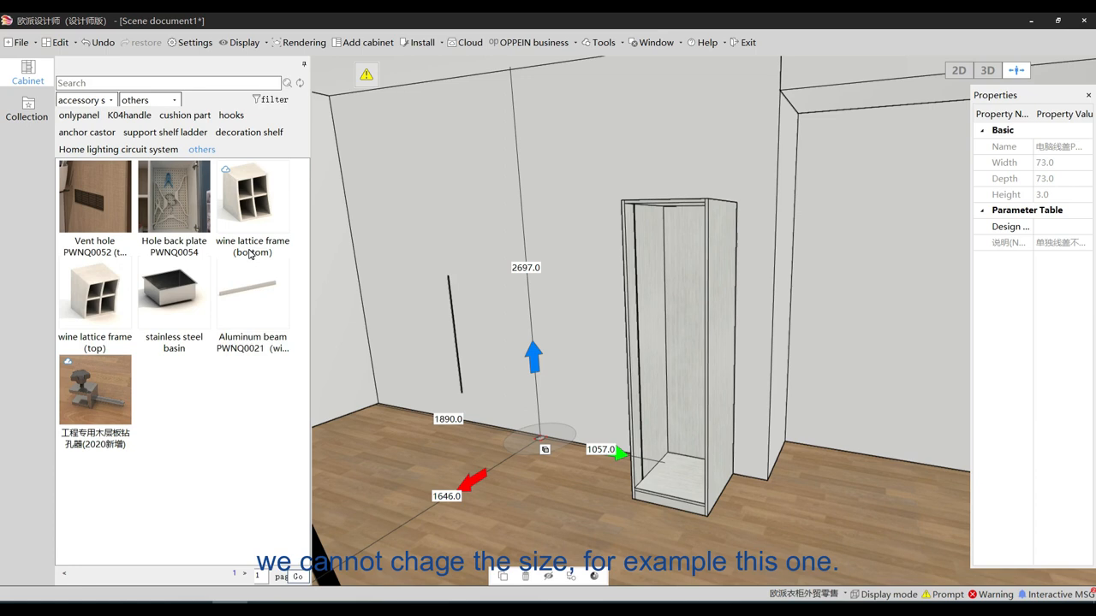
click(96, 216)
drag(86, 199, 446, 217)
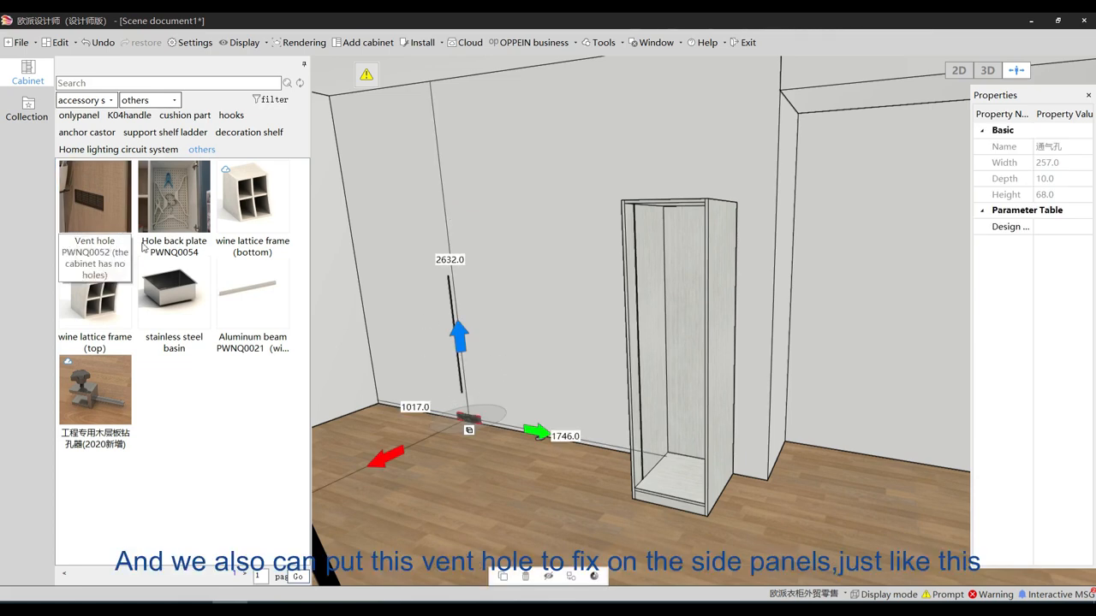
click(92, 212)
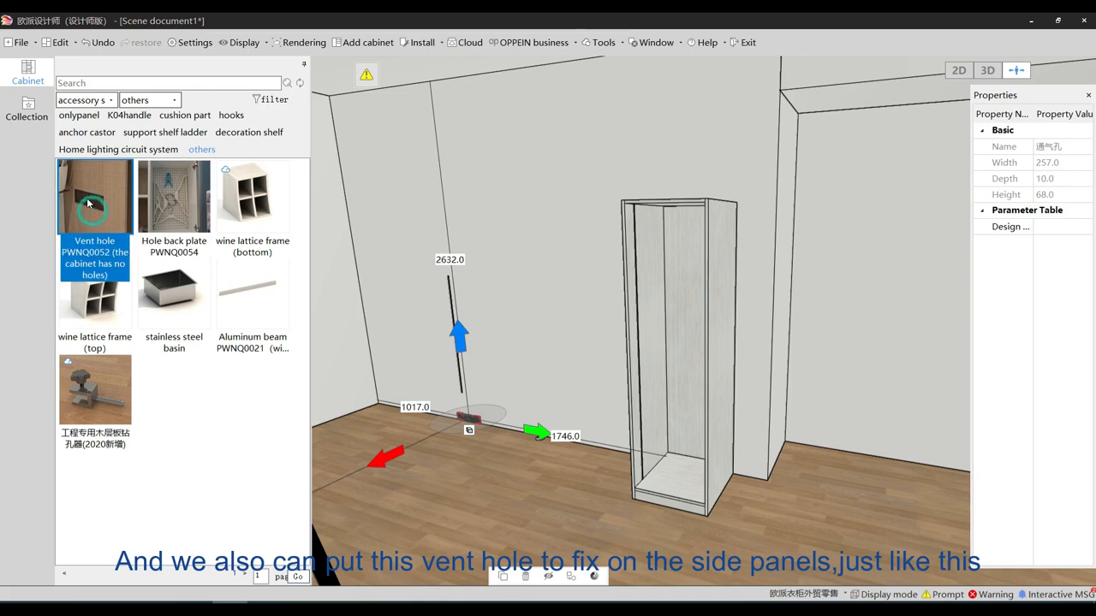
click(651, 350)
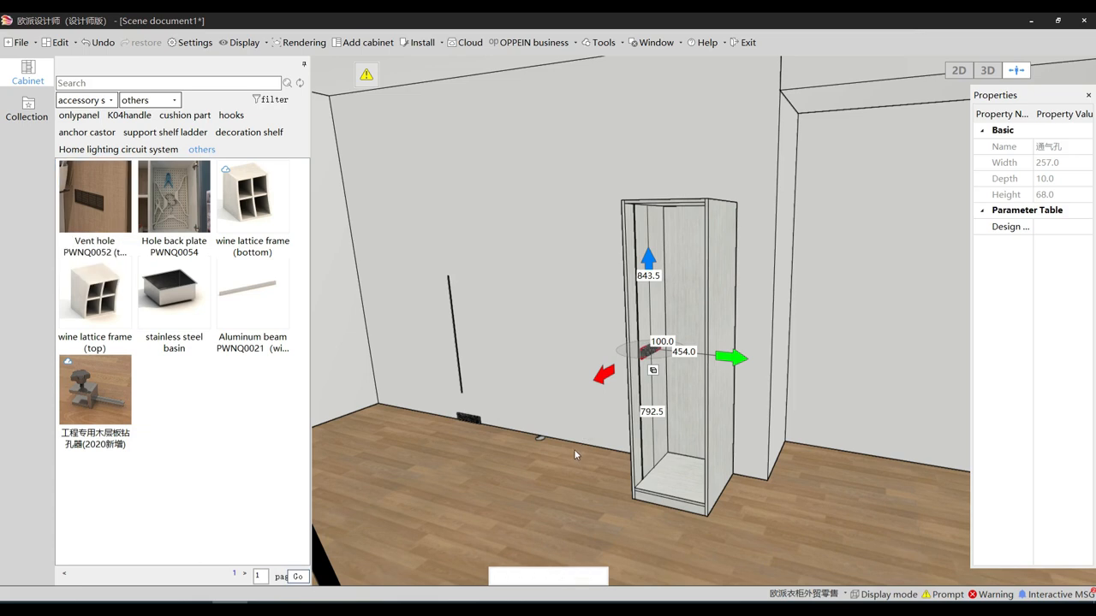
Place a hole back plate PWNQ0054 on the wall about 1326 mm above the floor and set its width direction to 横向 (horizontal).
click(174, 192)
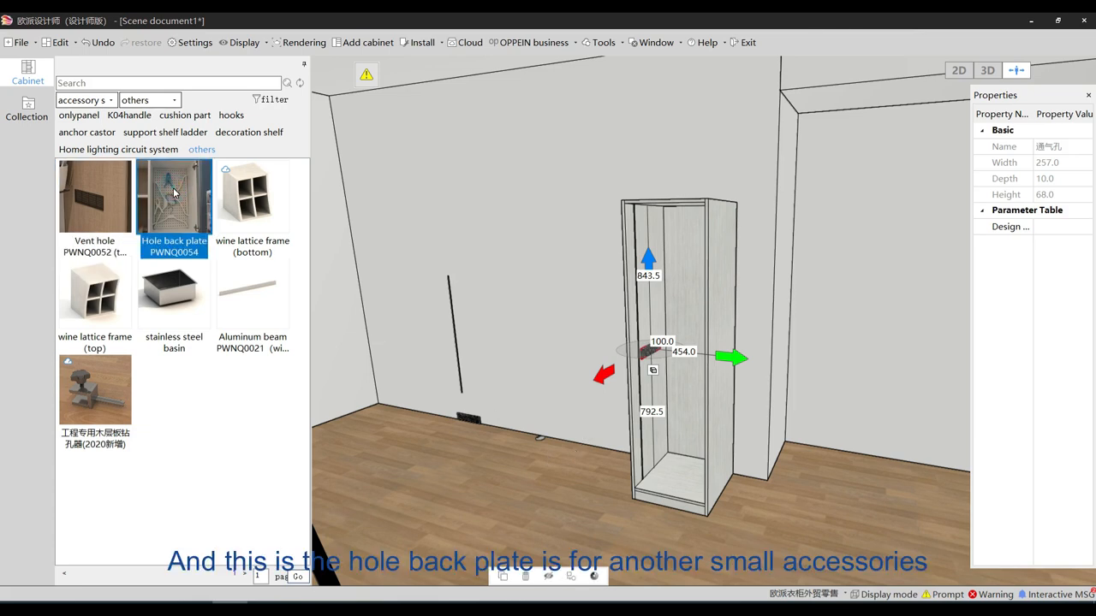
drag(174, 199, 544, 226)
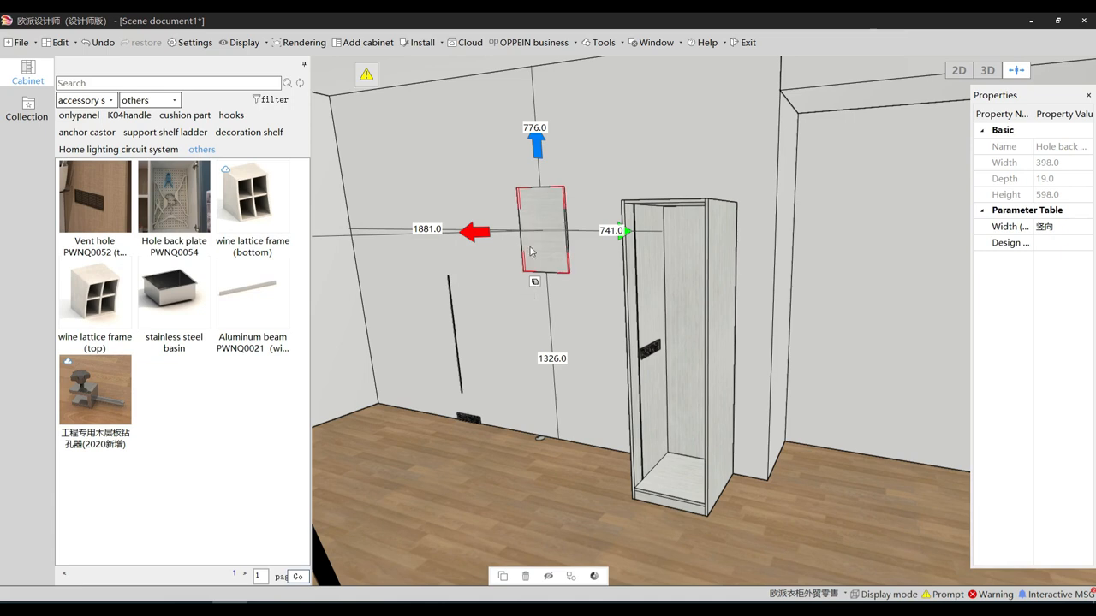
scroll(537, 217, up, 2)
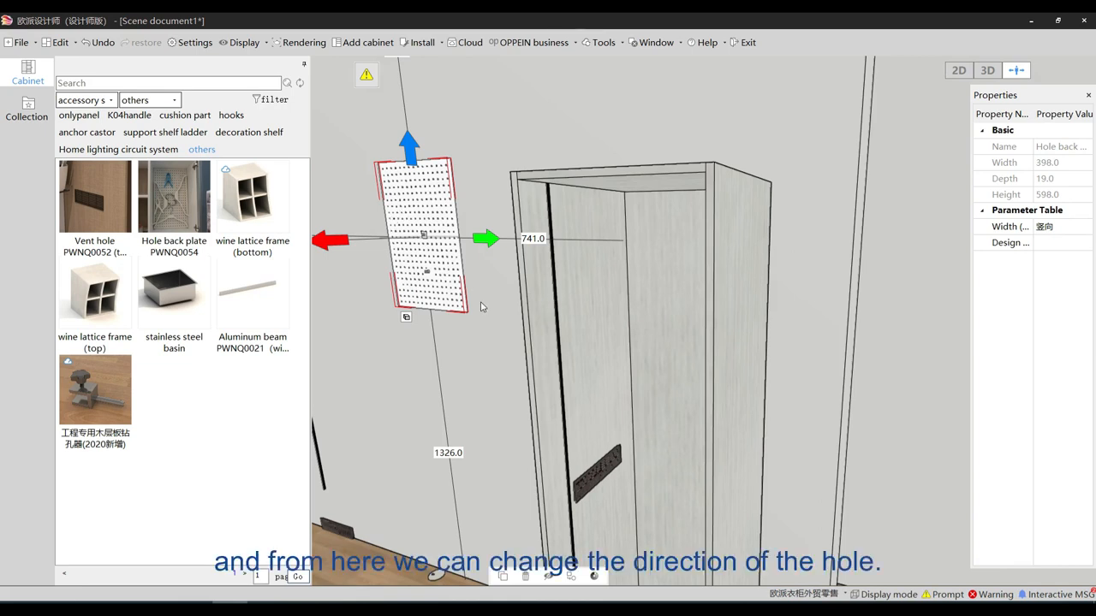
click(1084, 228)
click(1061, 248)
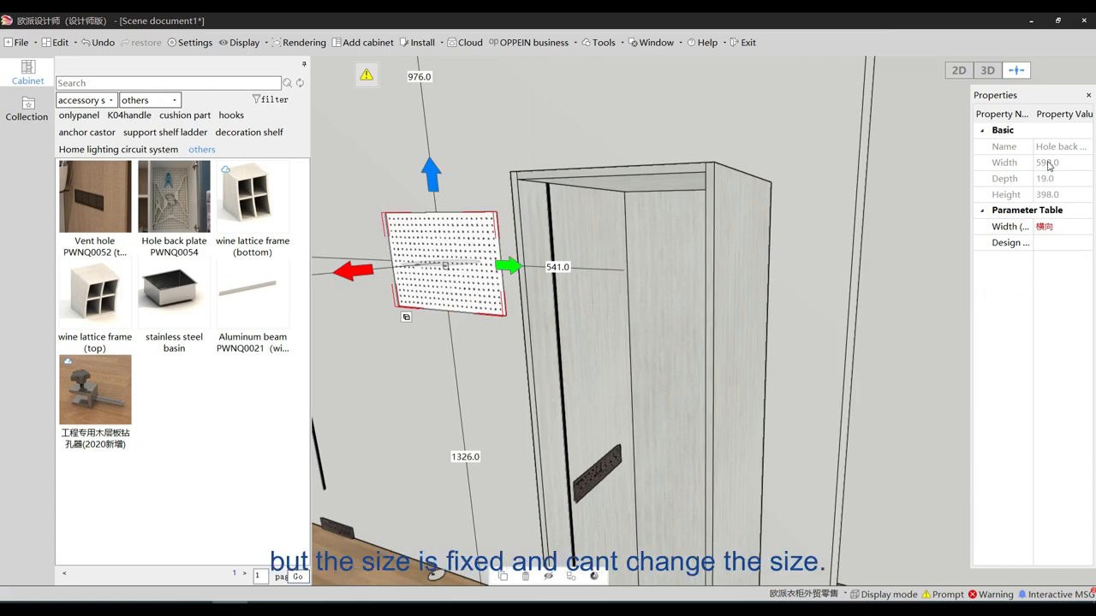
click(803, 254)
Place a wine lattice frame (bottom) on the wall 1200 mm above the floor and move it to about 671 mm from the corner.
key(Left)
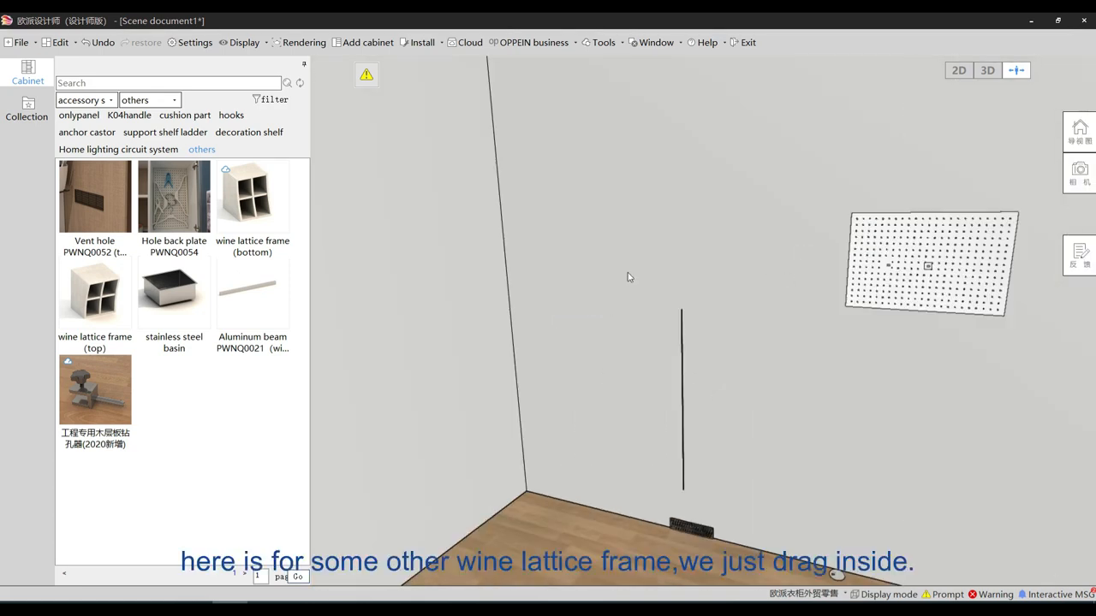
click(259, 200)
drag(243, 185, 666, 212)
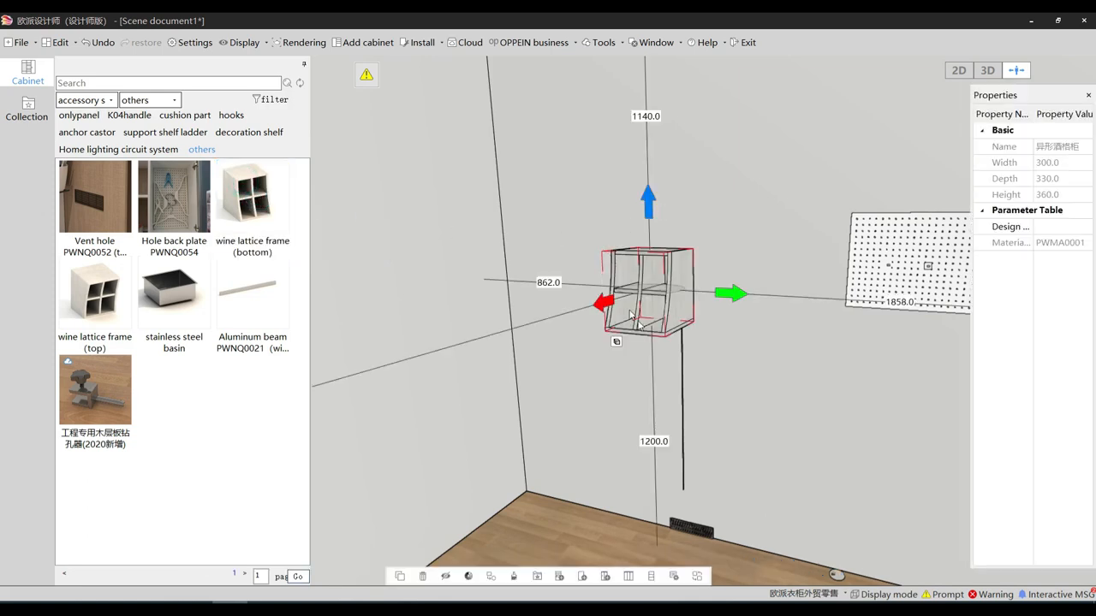
drag(729, 295, 695, 291)
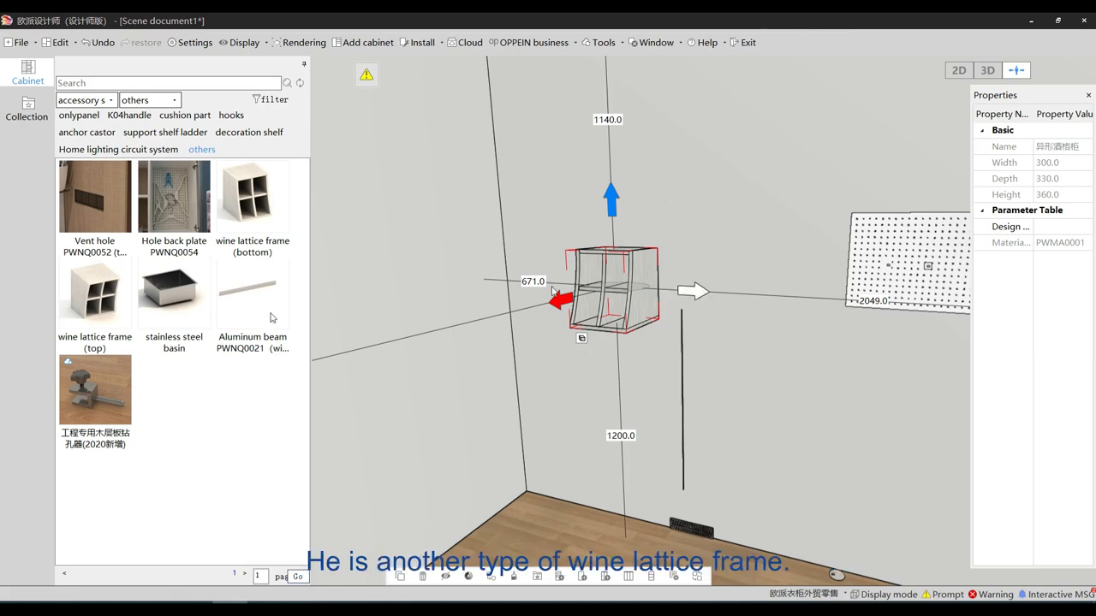
Examine the remaining products in the others category: wine lattice frame (top), stainless steel basin, aluminum beam PWNQ0021 and the shelf drilling jig.
click(104, 297)
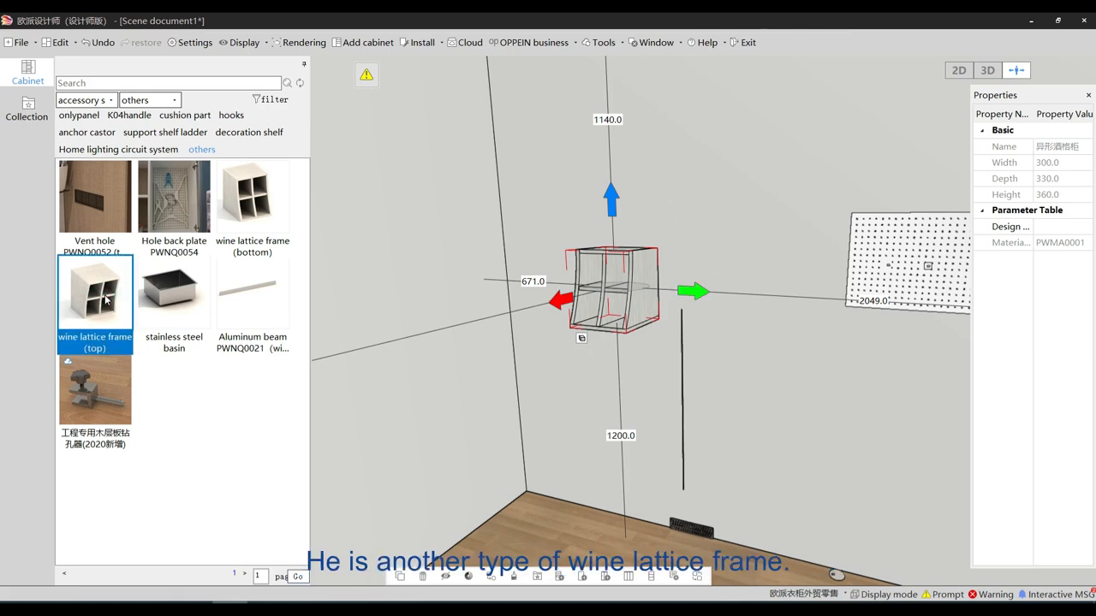
click(183, 317)
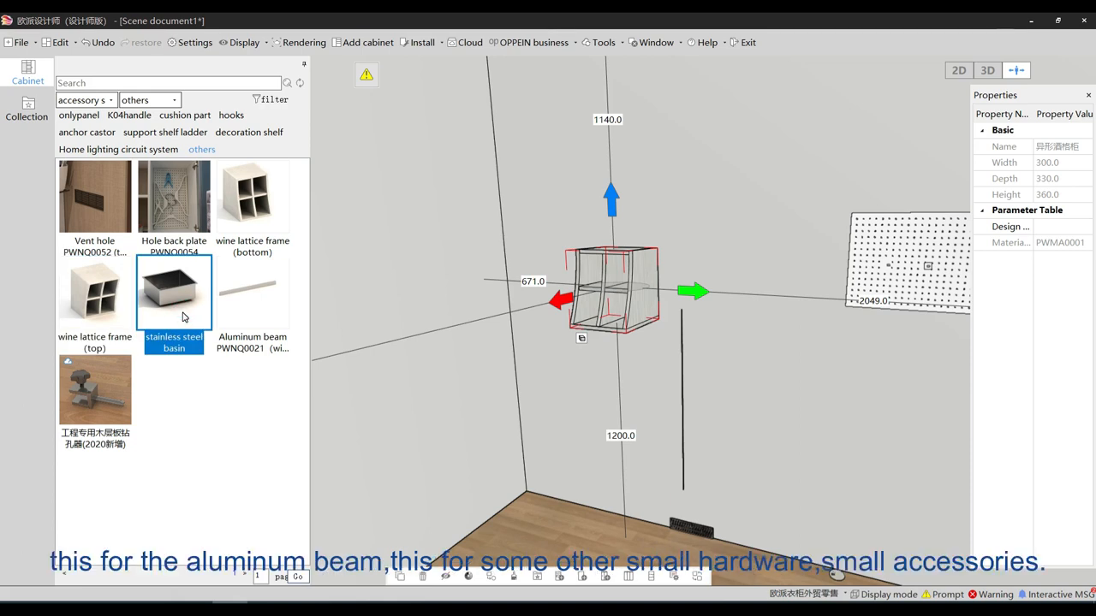
click(262, 295)
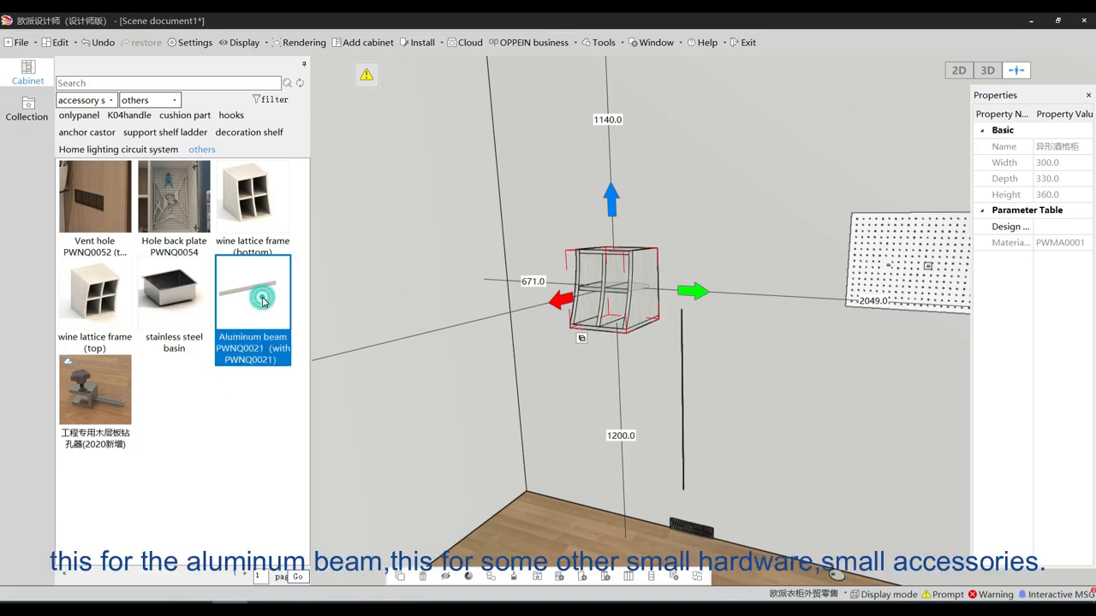
click(101, 403)
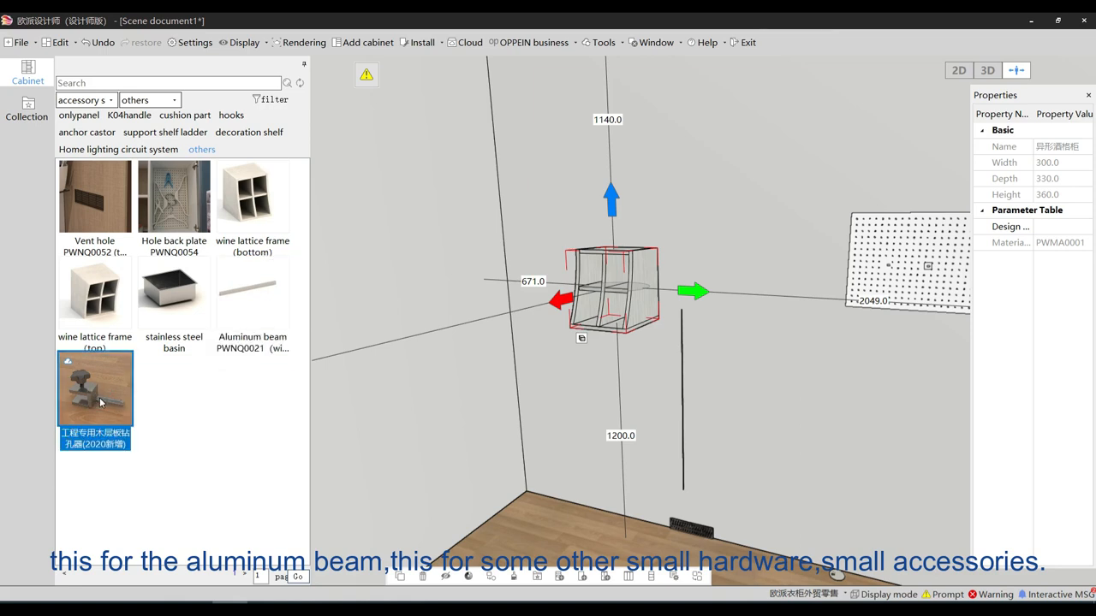
click(221, 301)
click(187, 289)
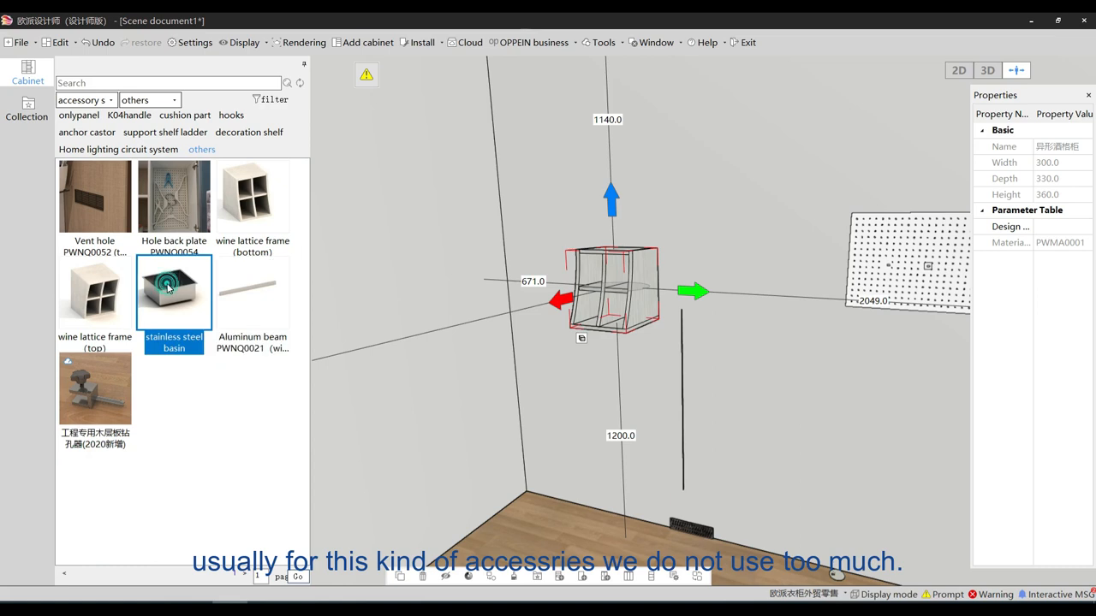
click(116, 379)
click(229, 315)
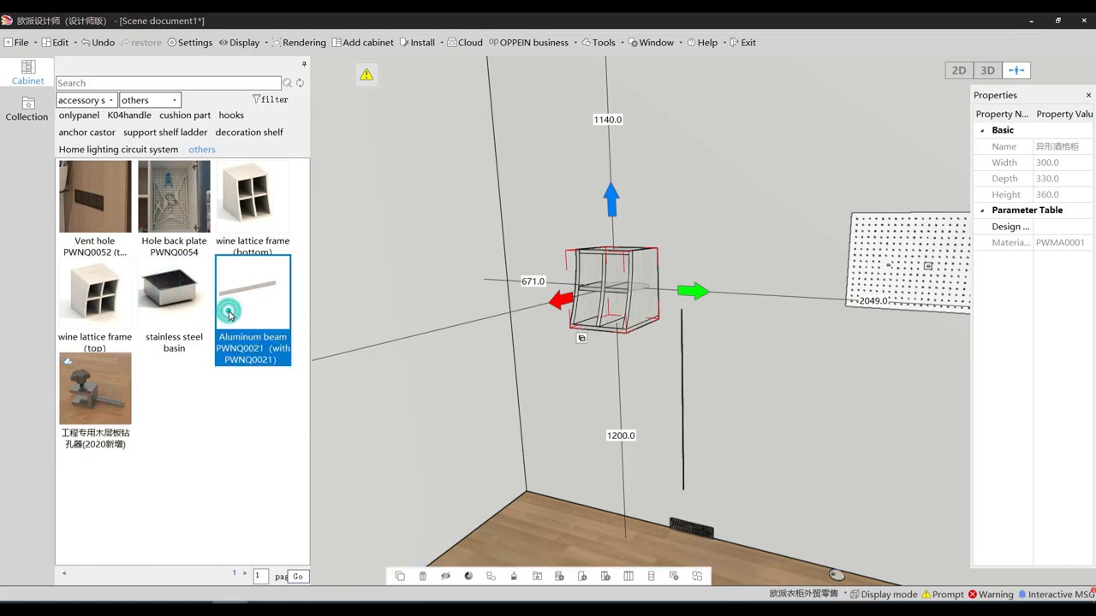
click(174, 302)
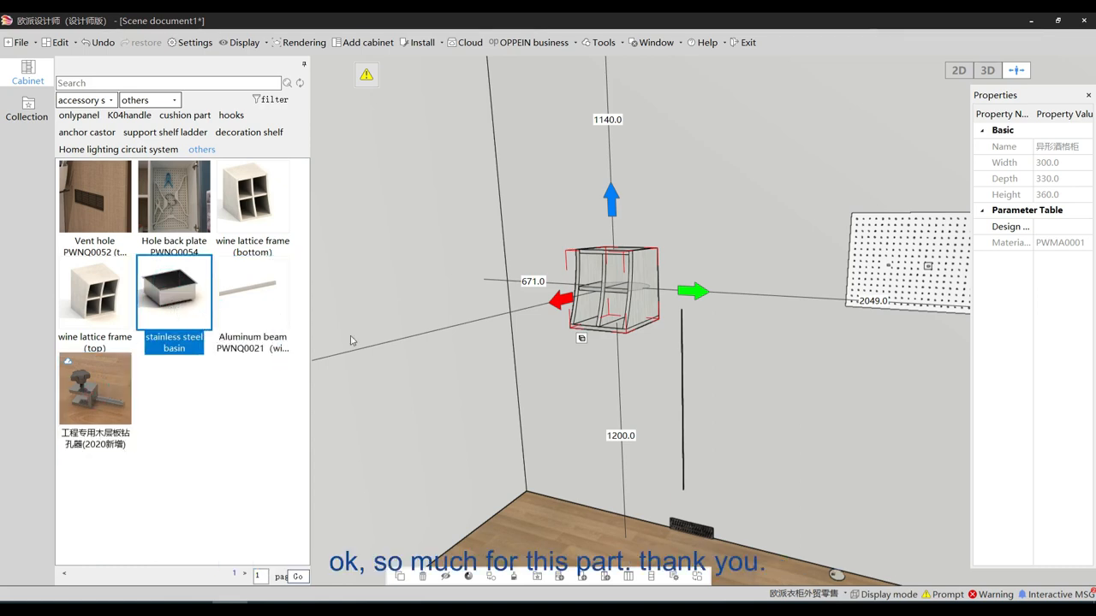